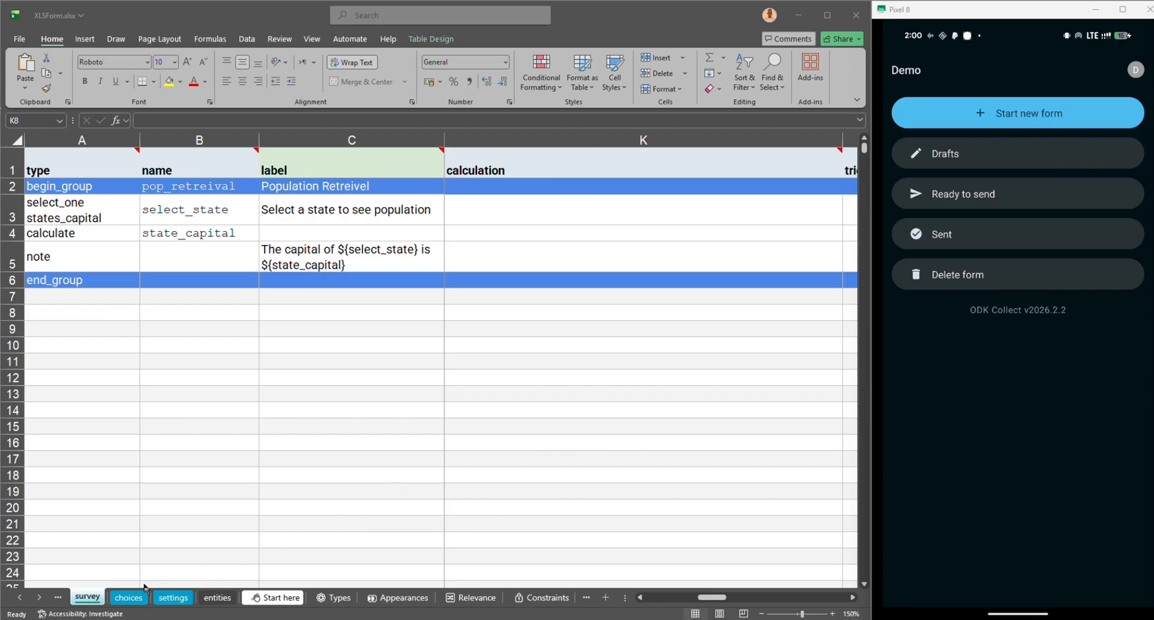
Examine the states_capital entries and their capital column in the choices sheet
click(122, 598)
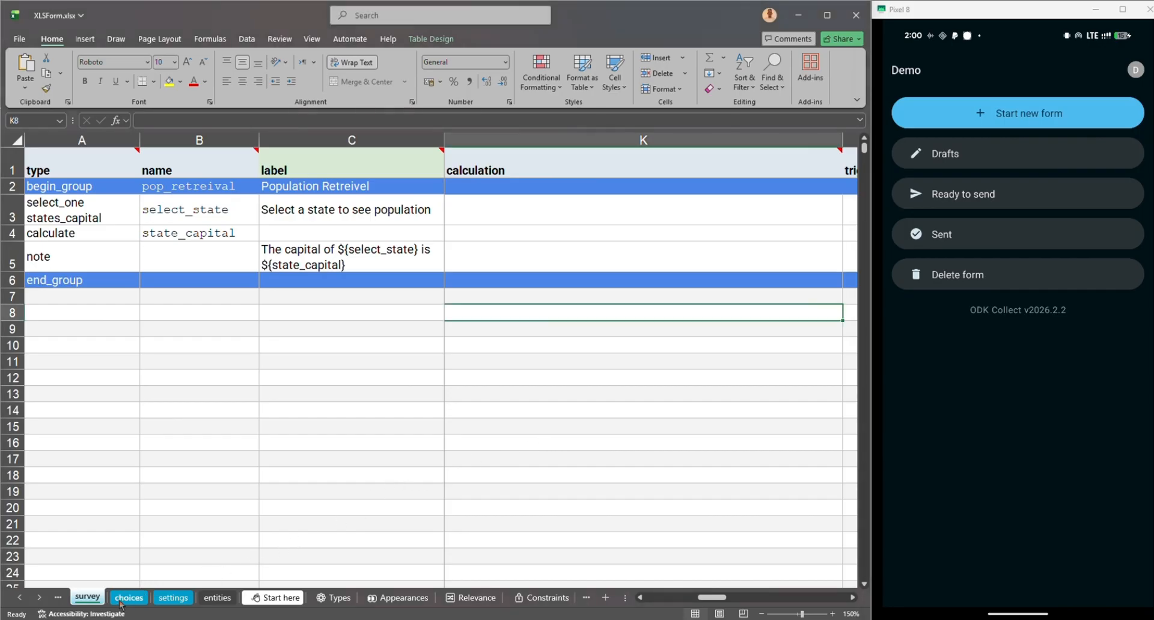
click(122, 598)
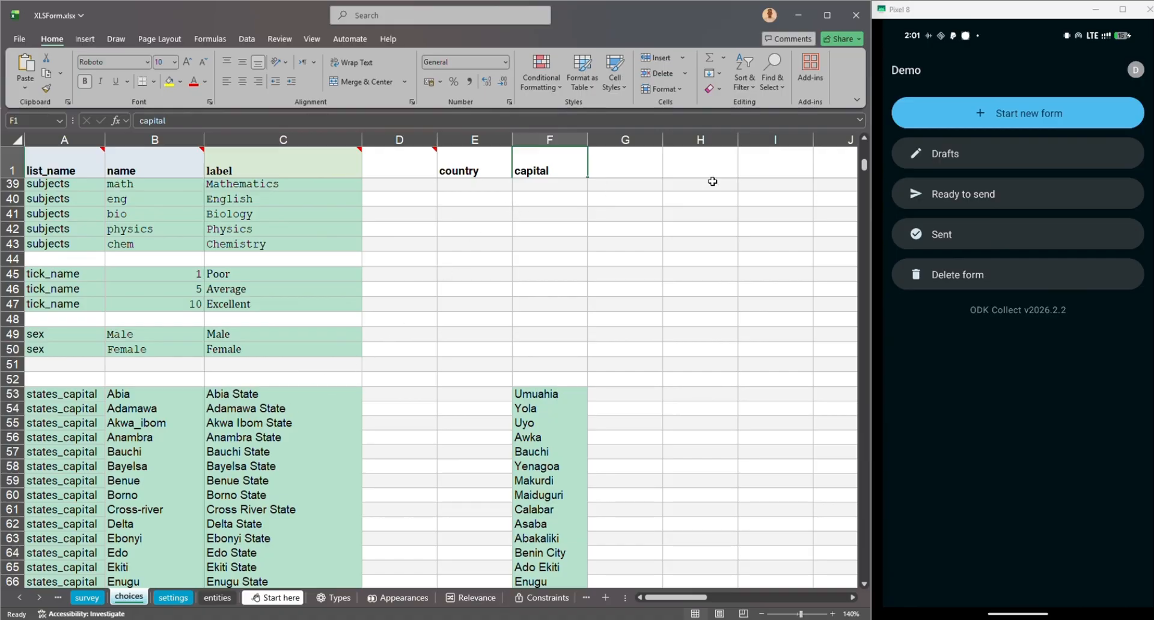
scroll(587, 252, down, 5)
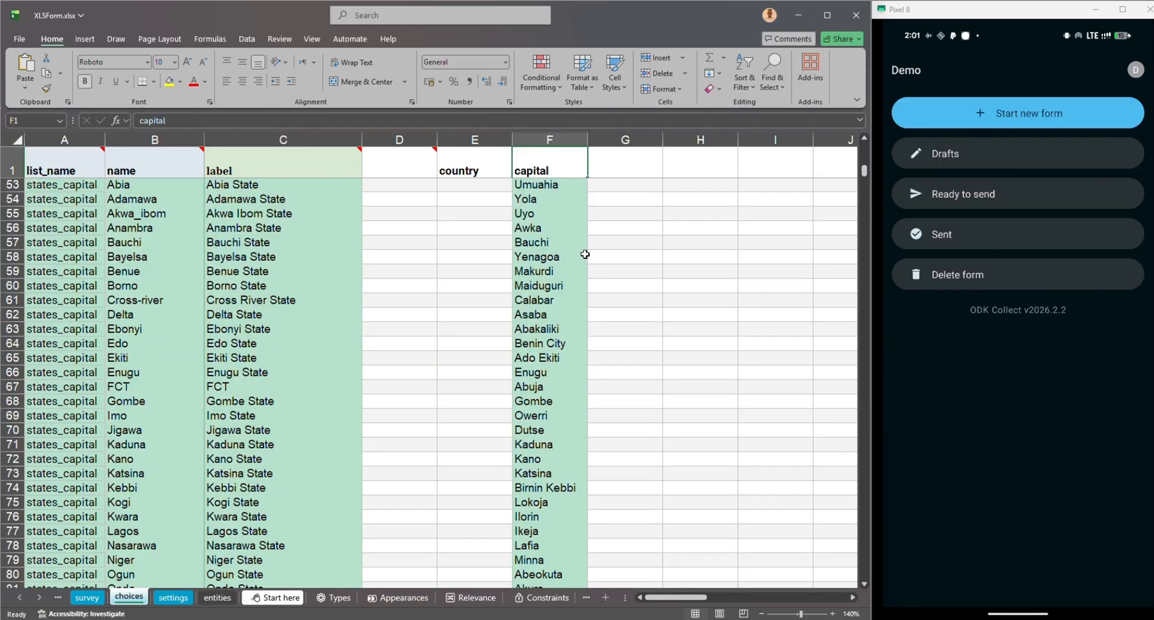
scroll(585, 254, up, 2)
scroll(584, 254, down, 2)
Bring up states_pop.csv and review its name, label, capital, zone and est_population columns down to the final state
drag(1153, 198, 814, 111)
key(ctrl+a)
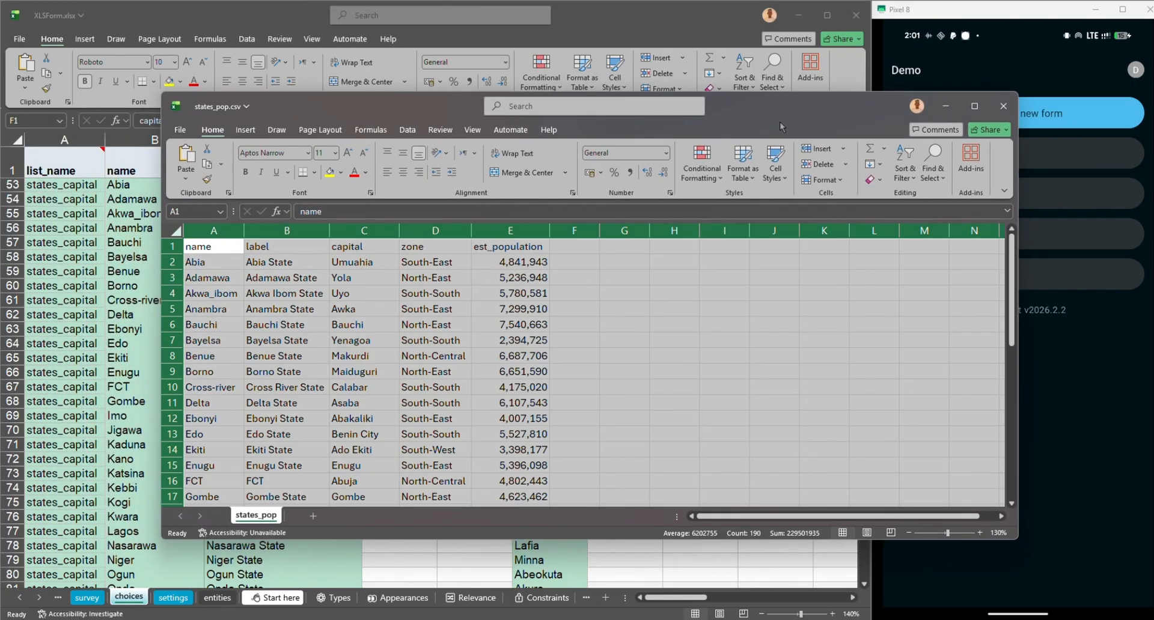
click(404, 294)
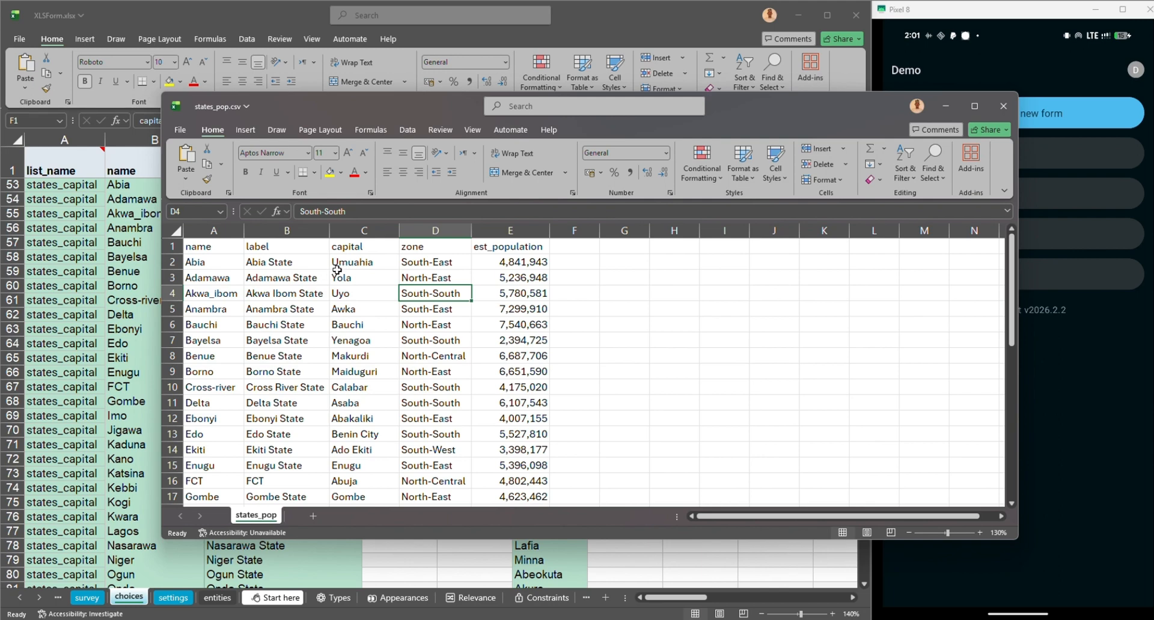
click(205, 261)
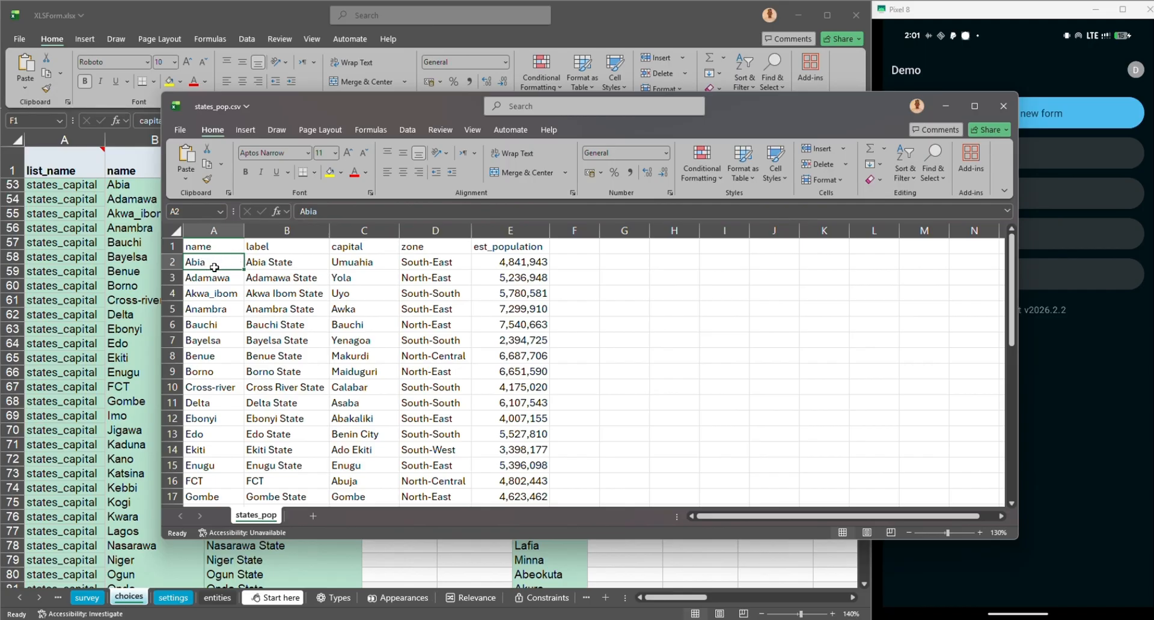
click(287, 263)
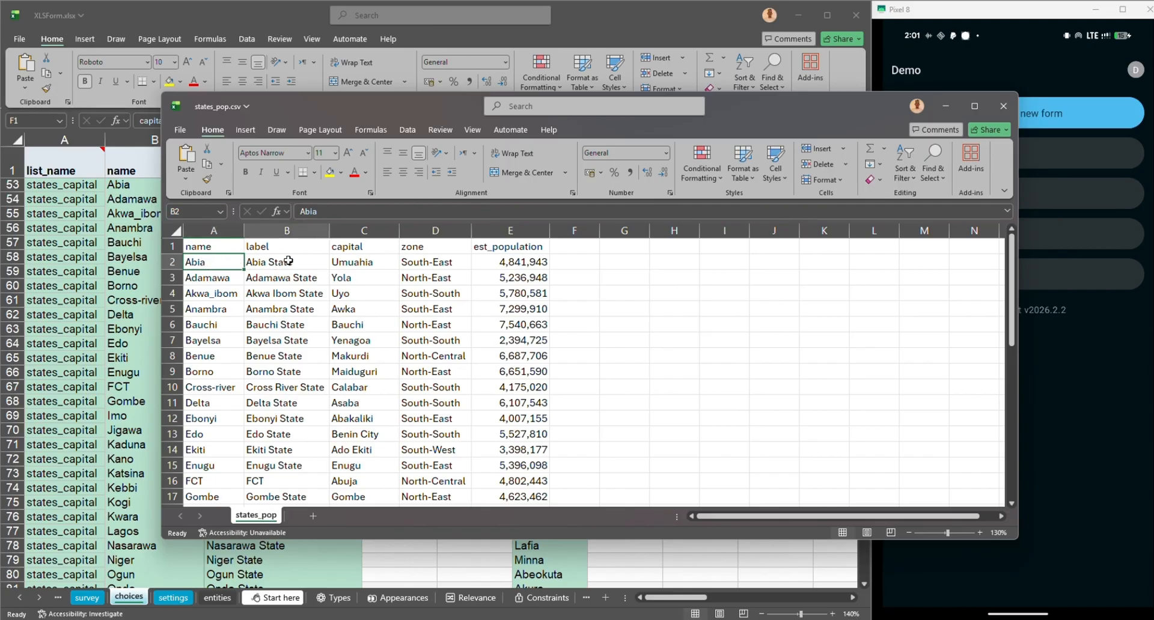
click(375, 263)
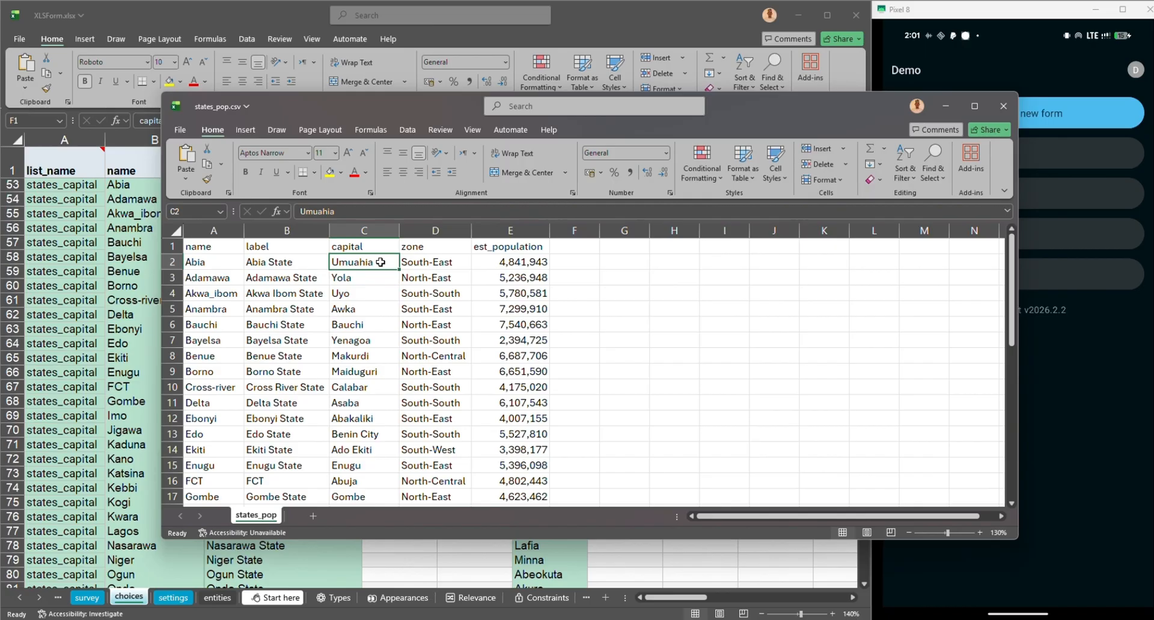
click(448, 262)
click(502, 262)
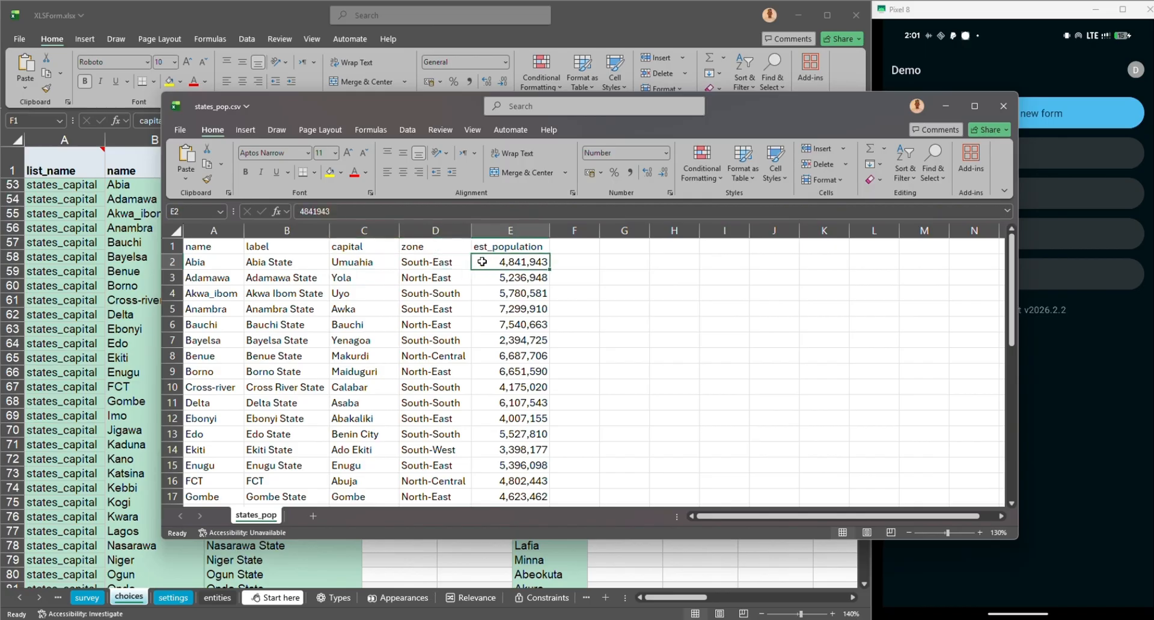
scroll(438, 265, down, 8)
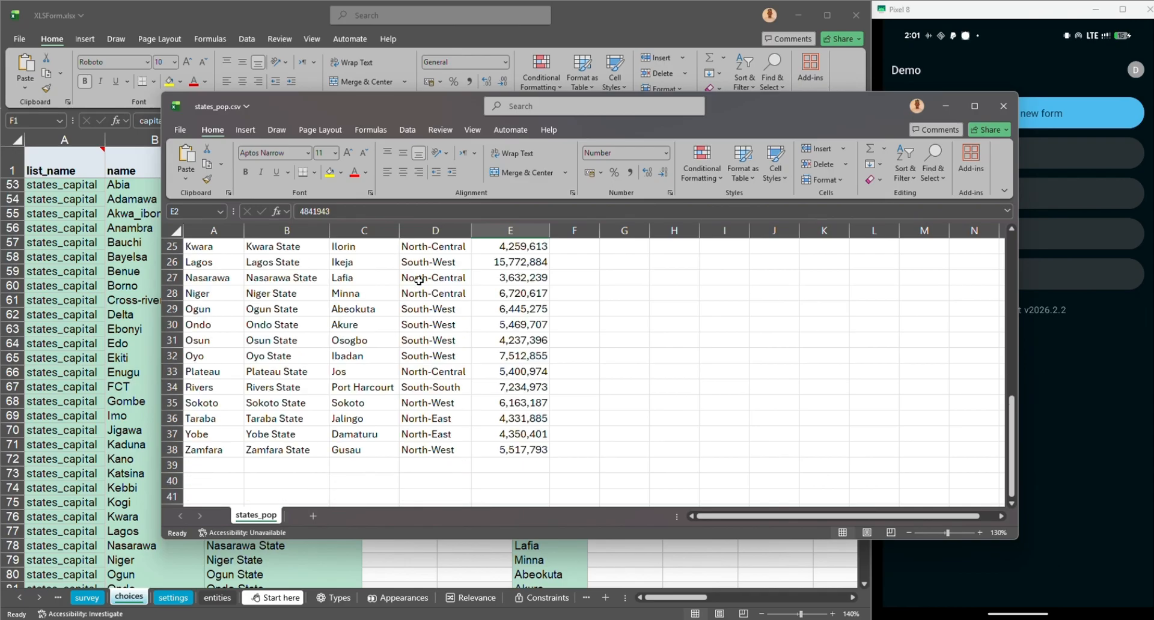
scroll(419, 280, up, 8)
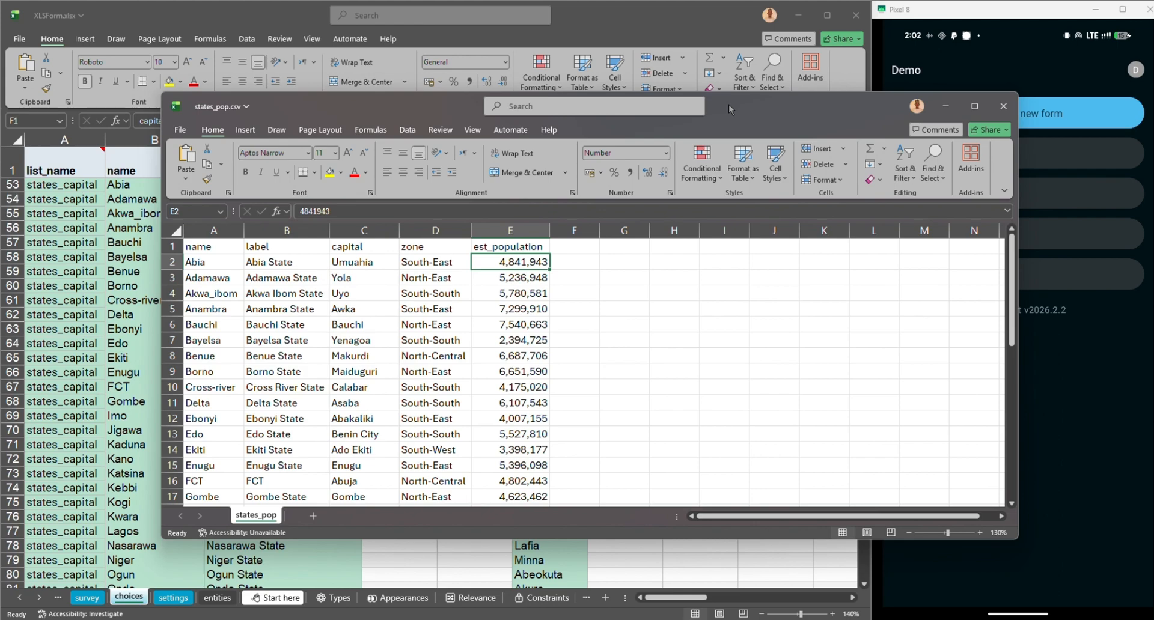
click(946, 106)
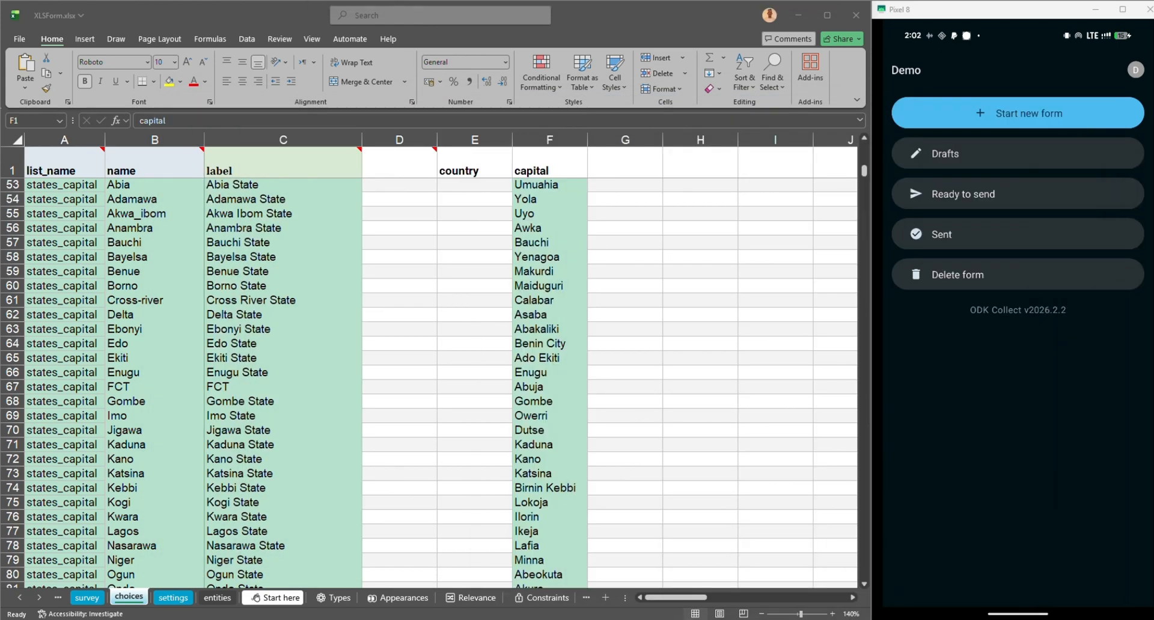
Return to the survey sheet and start the XLSForms DEMO form on the phone, discarding the previously saved unfinished work
click(87, 598)
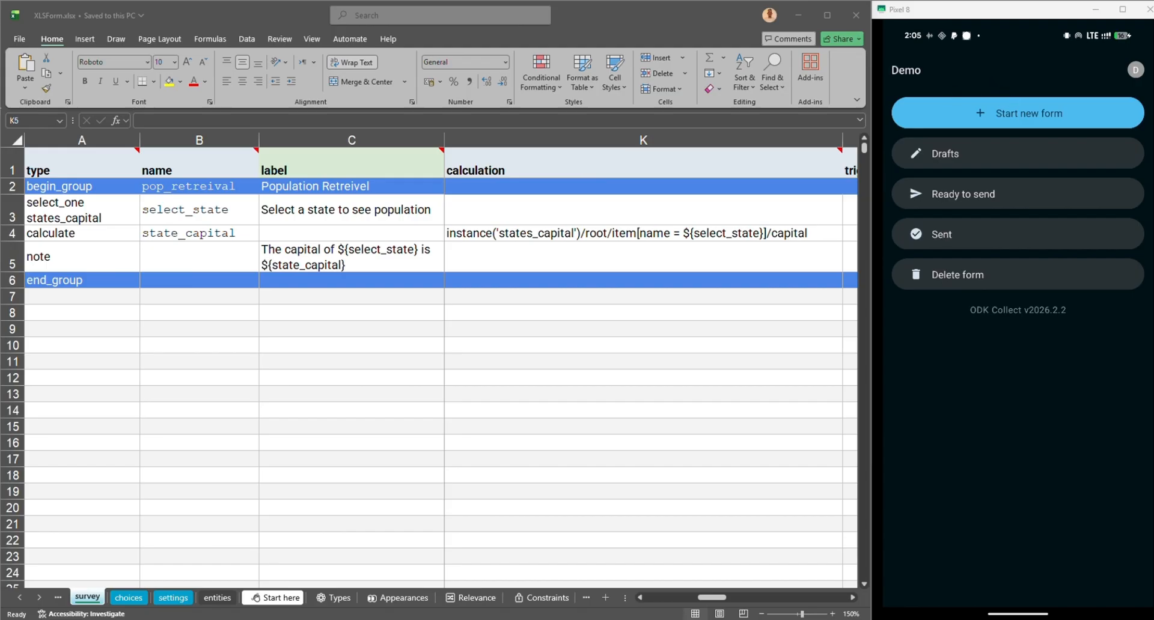
click(941, 102)
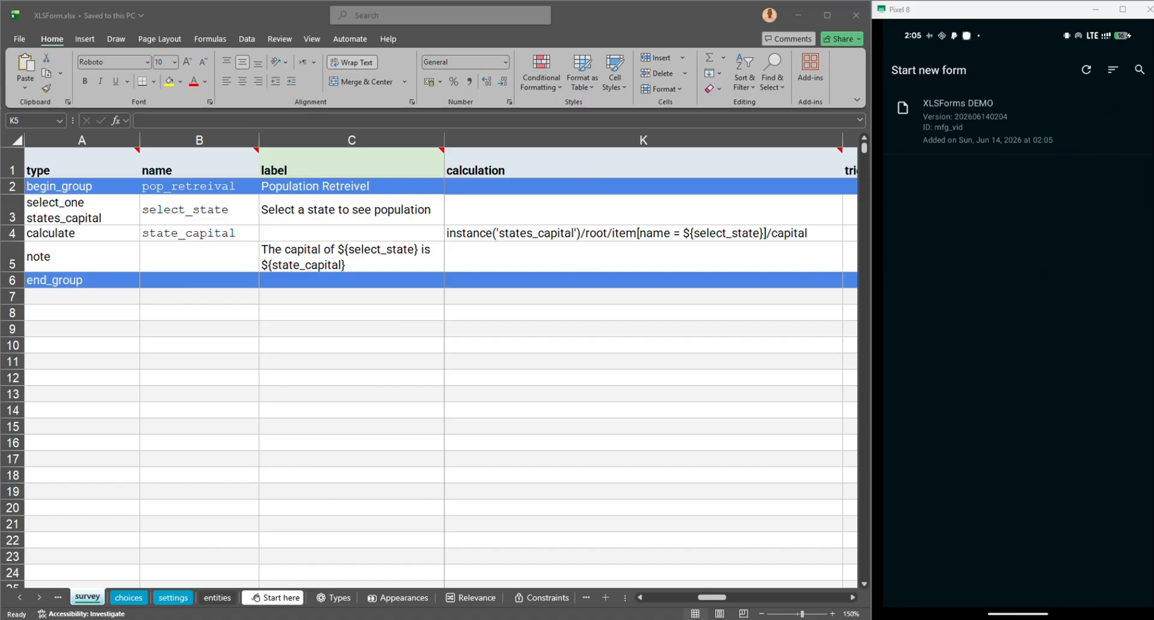
click(1027, 132)
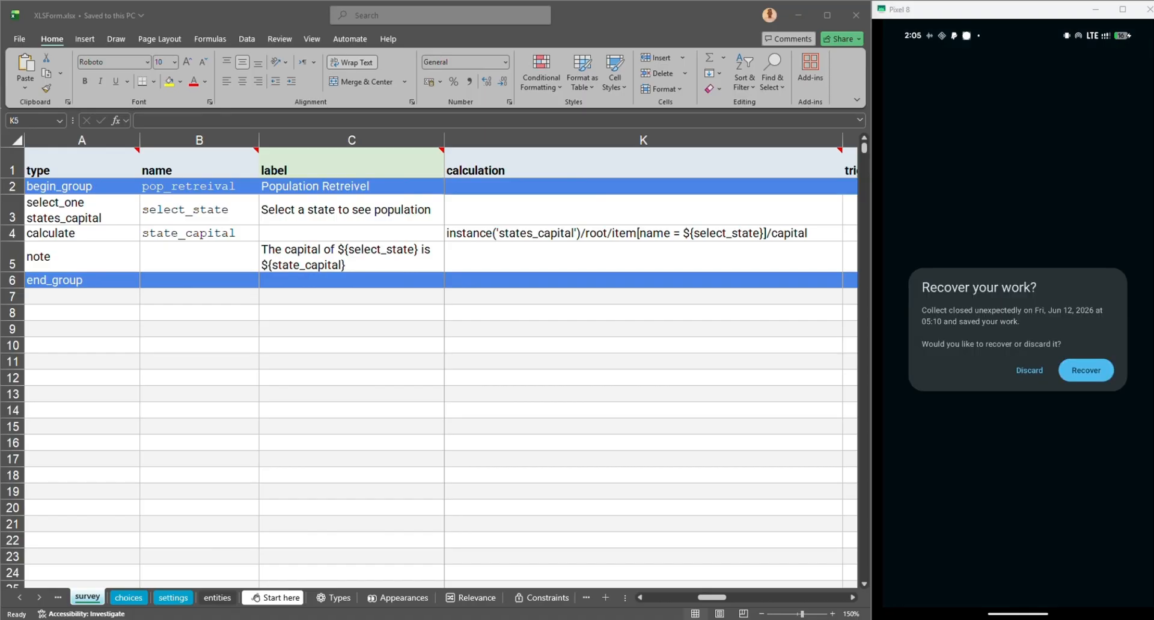
click(1029, 371)
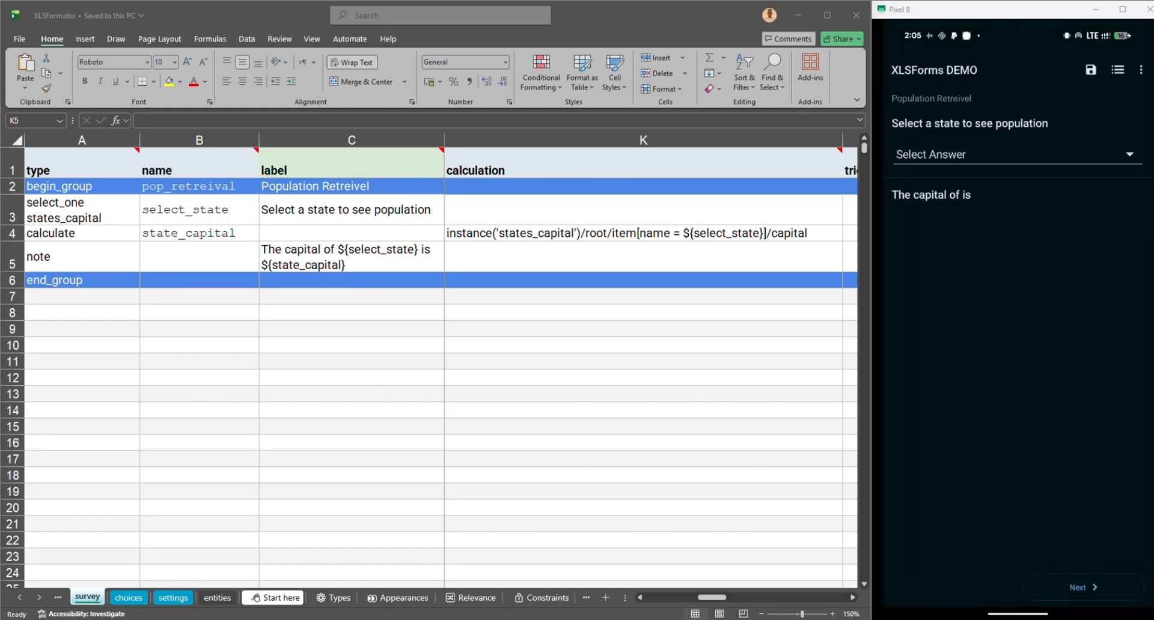
Review the survey sheet's field-list and minimal appearances and the state_capital calculation formula
click(549, 207)
scroll(549, 206, left, 3)
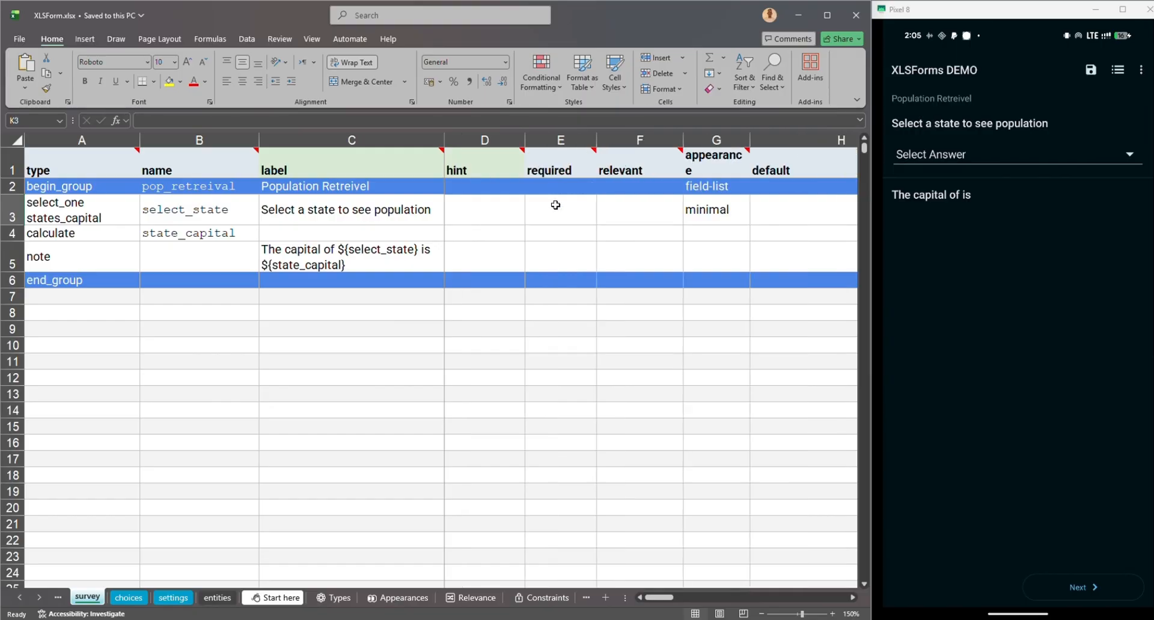
click(719, 209)
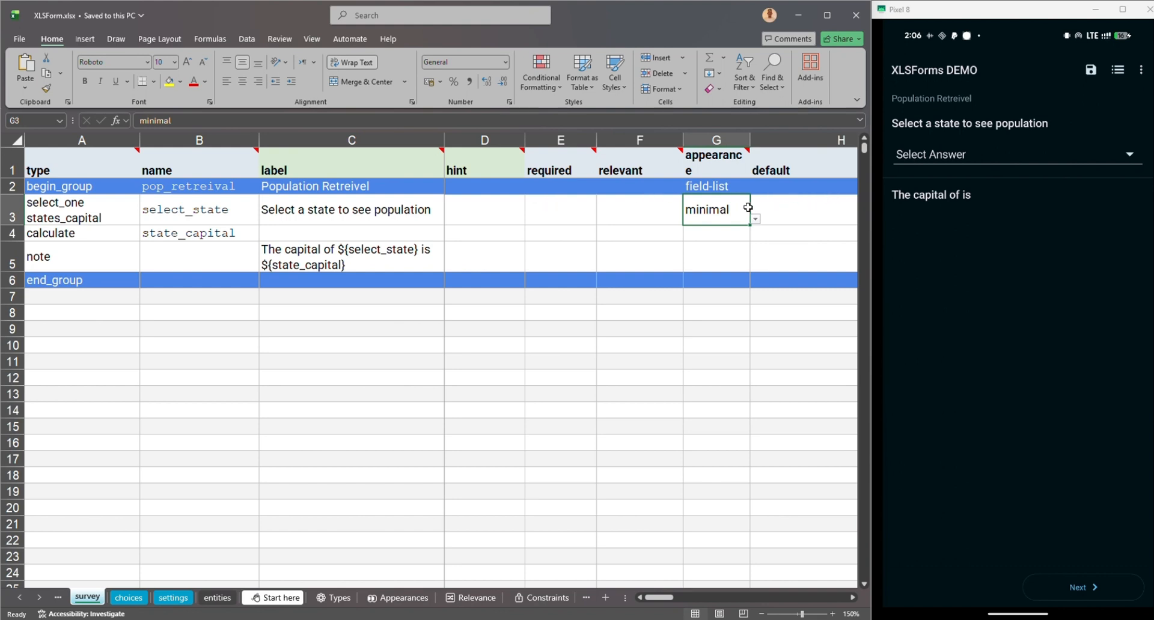
click(727, 187)
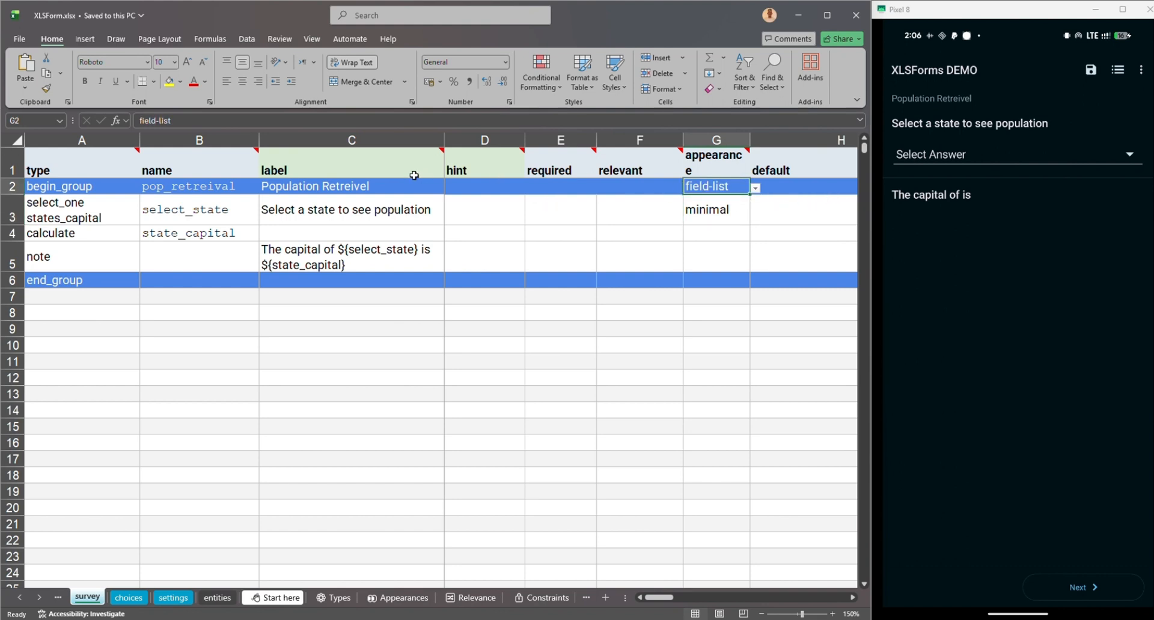
click(321, 219)
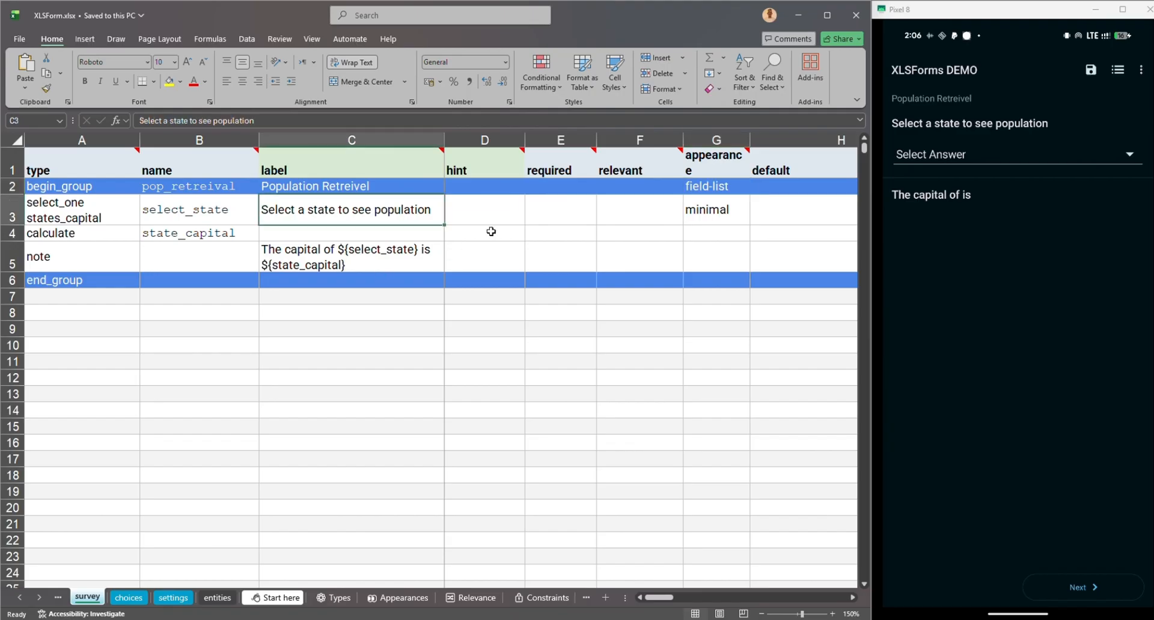
scroll(709, 194, right, 10)
scroll(715, 198, left, 6)
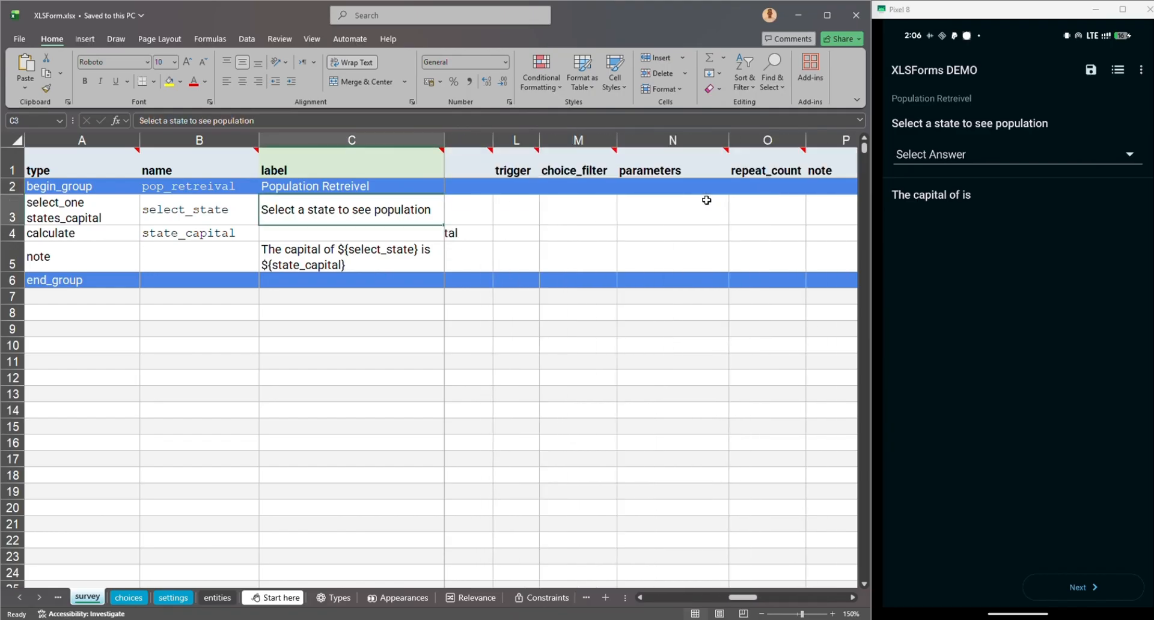
scroll(709, 199, right, 3)
scroll(706, 201, left, 6)
scroll(703, 197, right, 5)
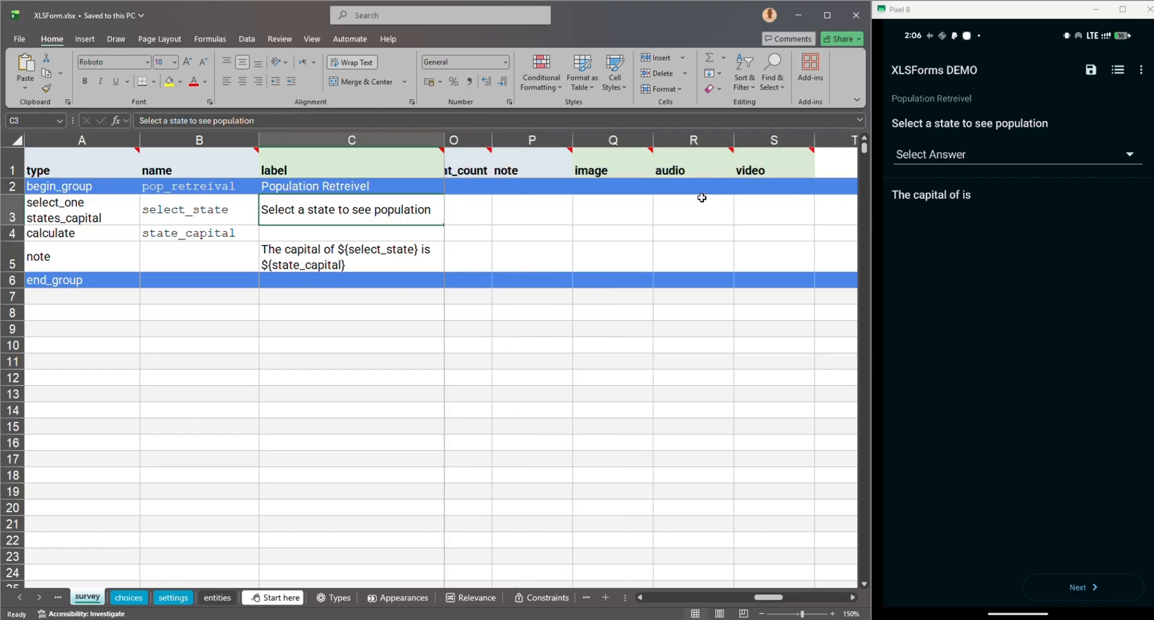
scroll(697, 199, left, 3)
click(661, 230)
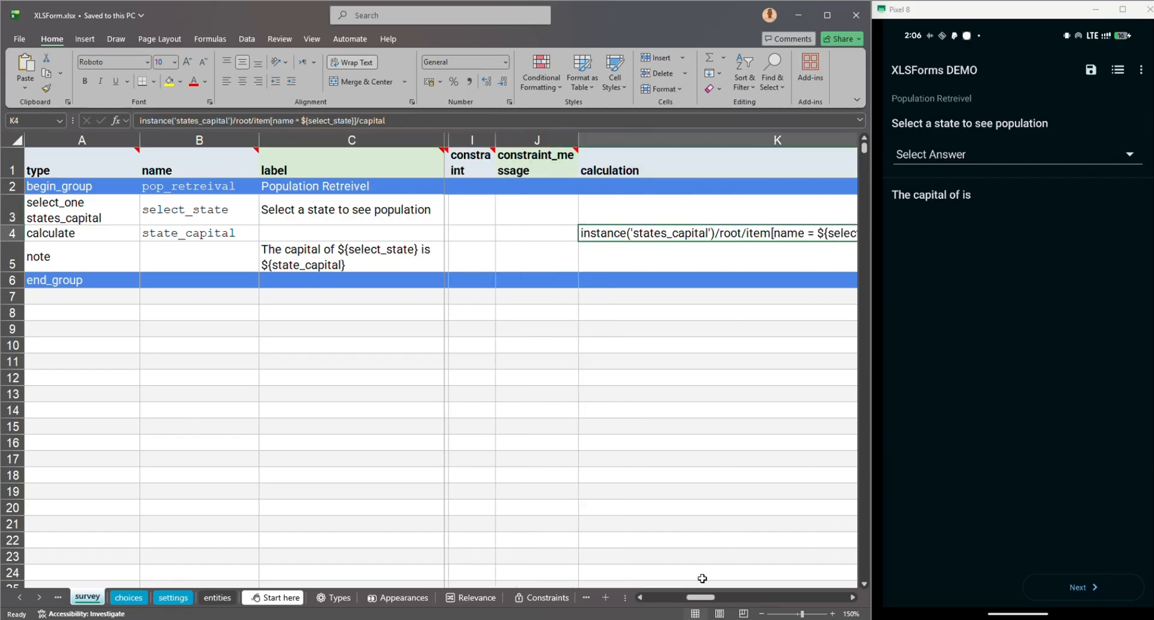
drag(694, 600, 706, 602)
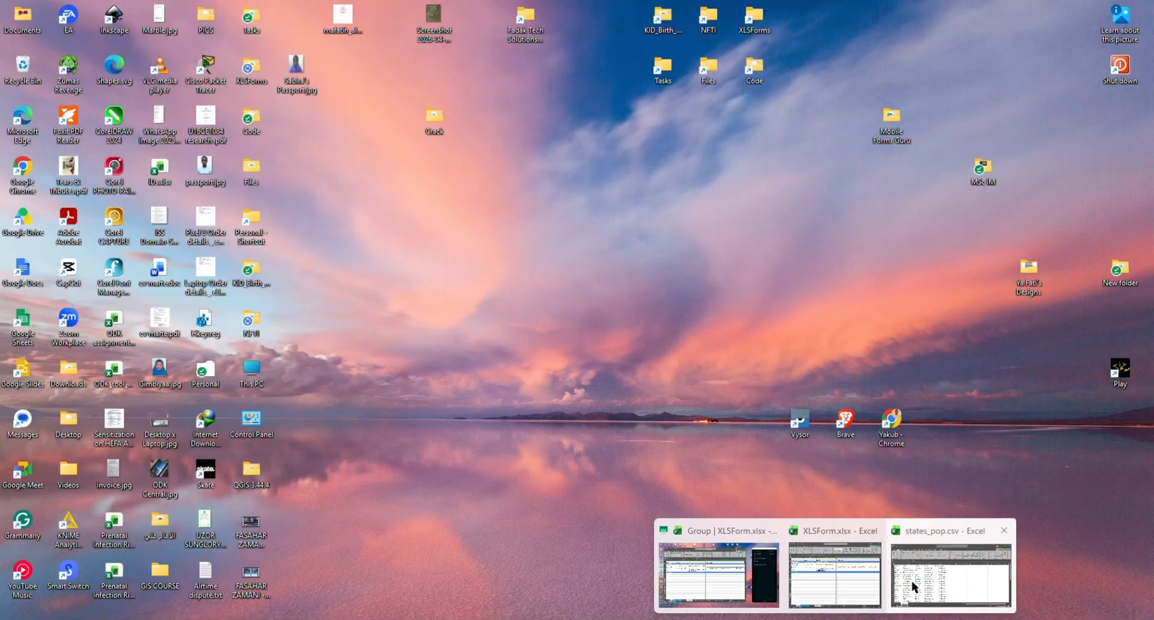
Compare the est_population data in states_pop.csv with the states_capital list in the choices sheet
click(924, 578)
key(super+d)
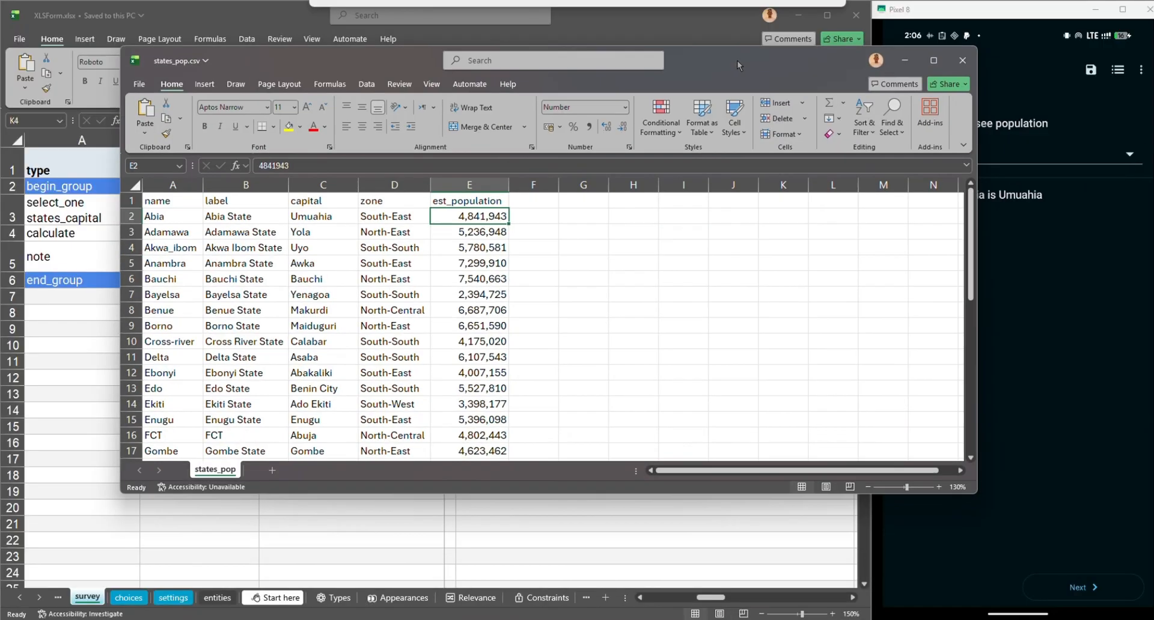
drag(736, 61, 763, 72)
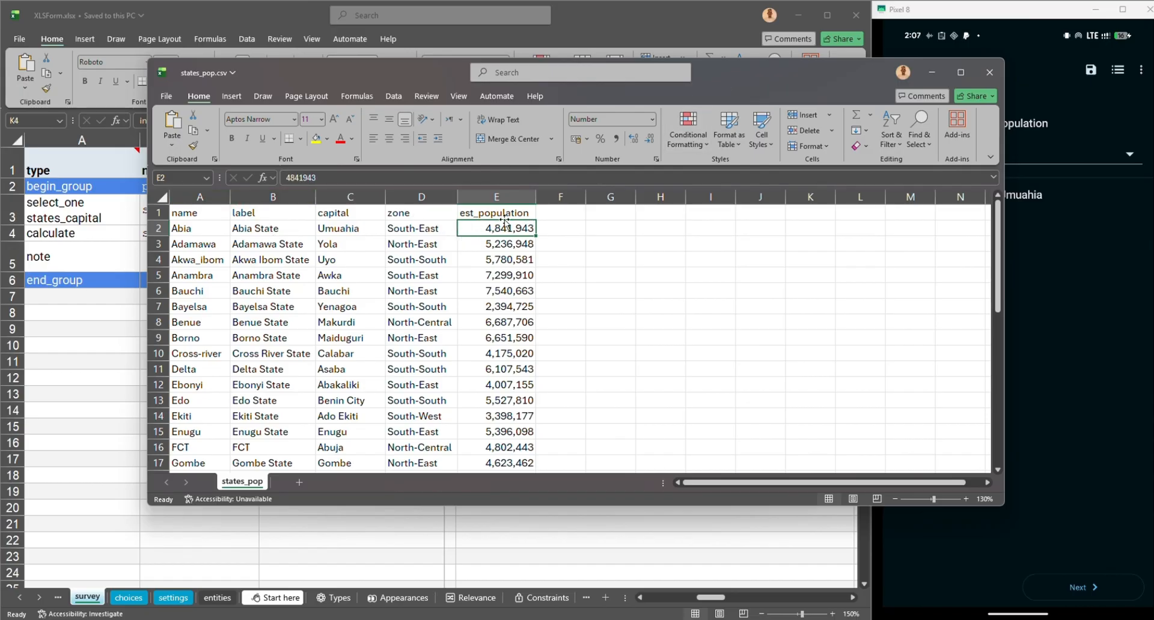
click(931, 72)
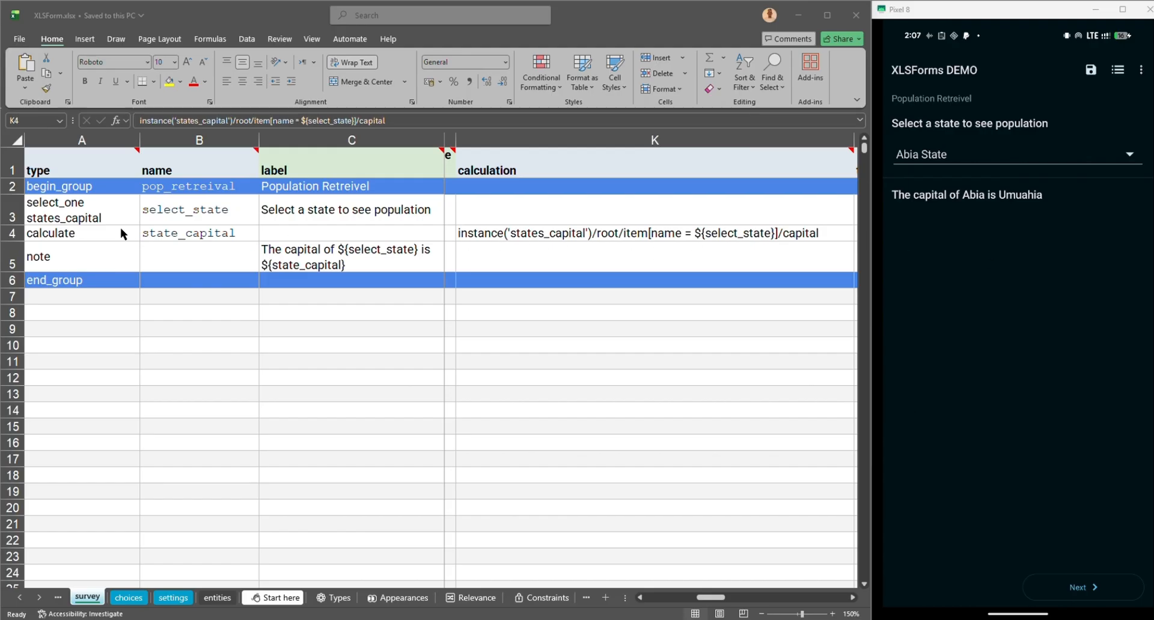
click(120, 598)
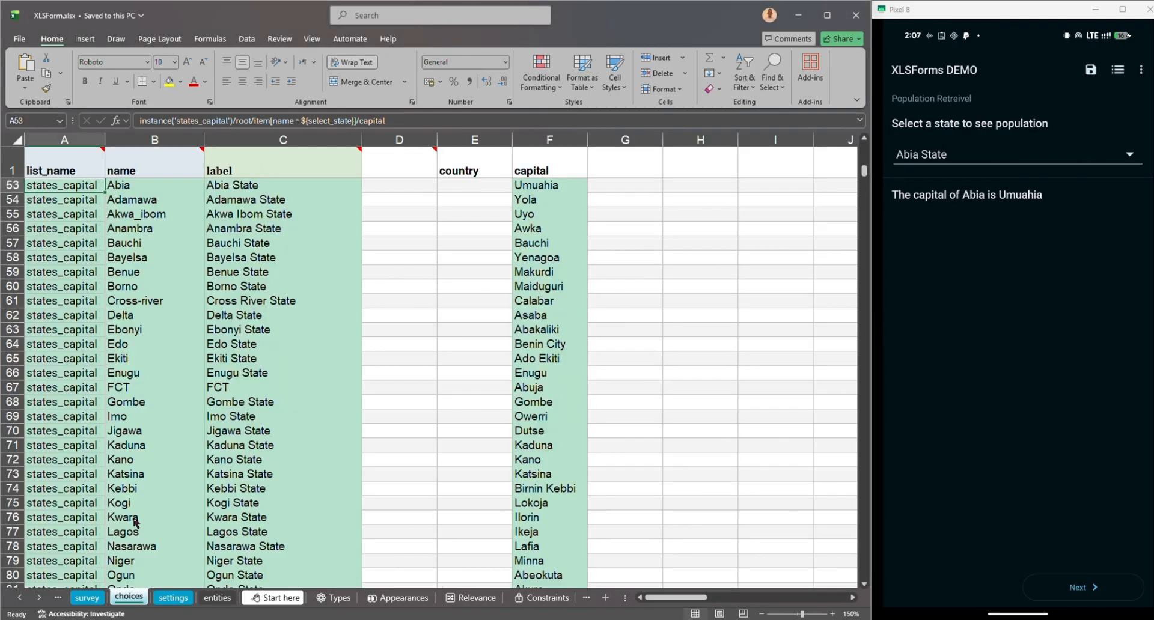
click(1128, 340)
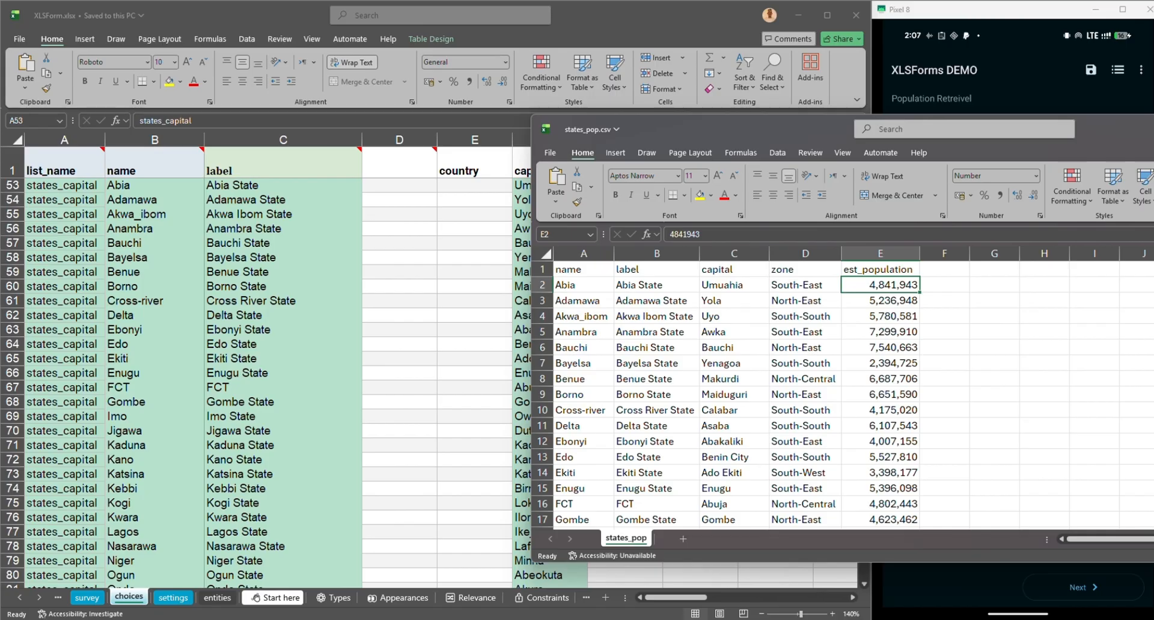
In the survey sheet, insert one blank row above the note row and another above the state_capital calculate row
click(89, 605)
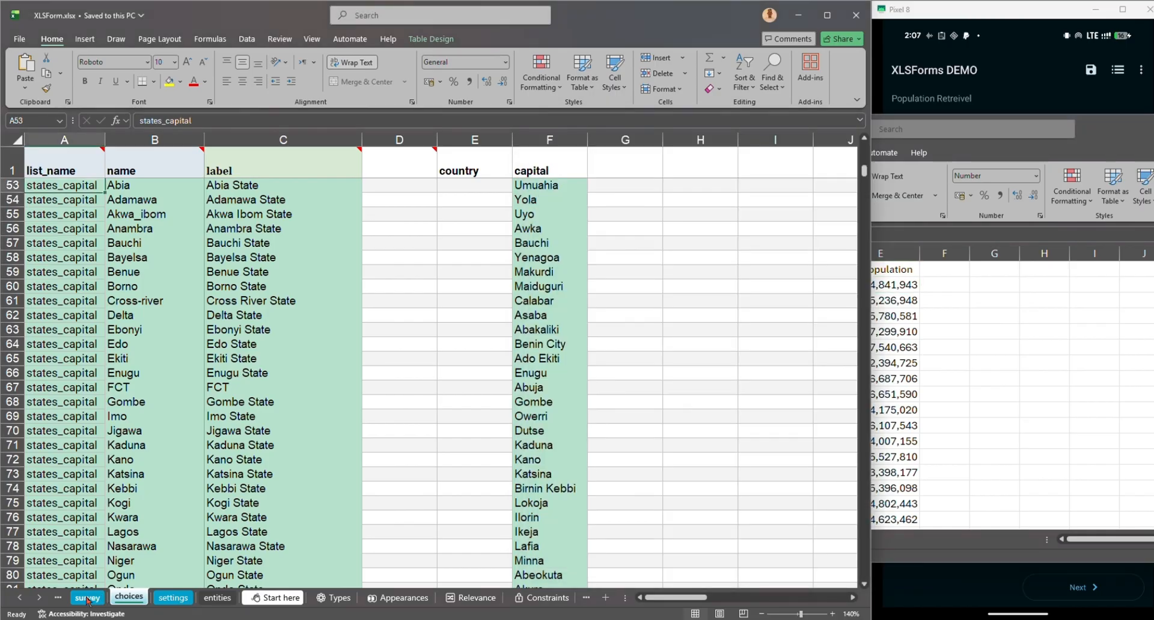
click(87, 597)
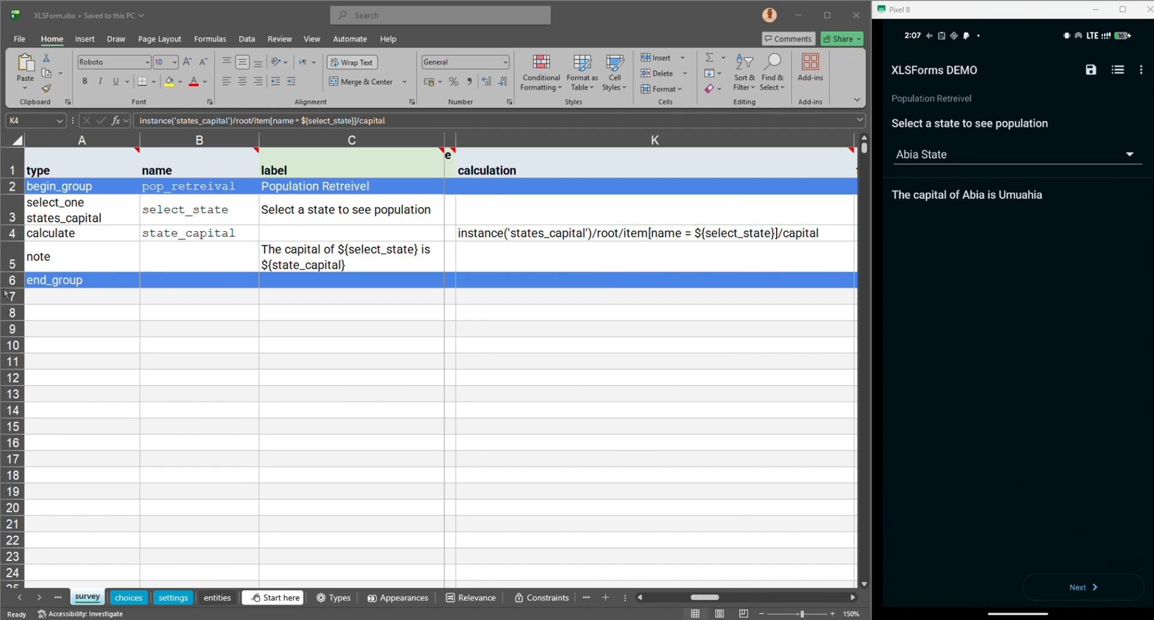
click(13, 258)
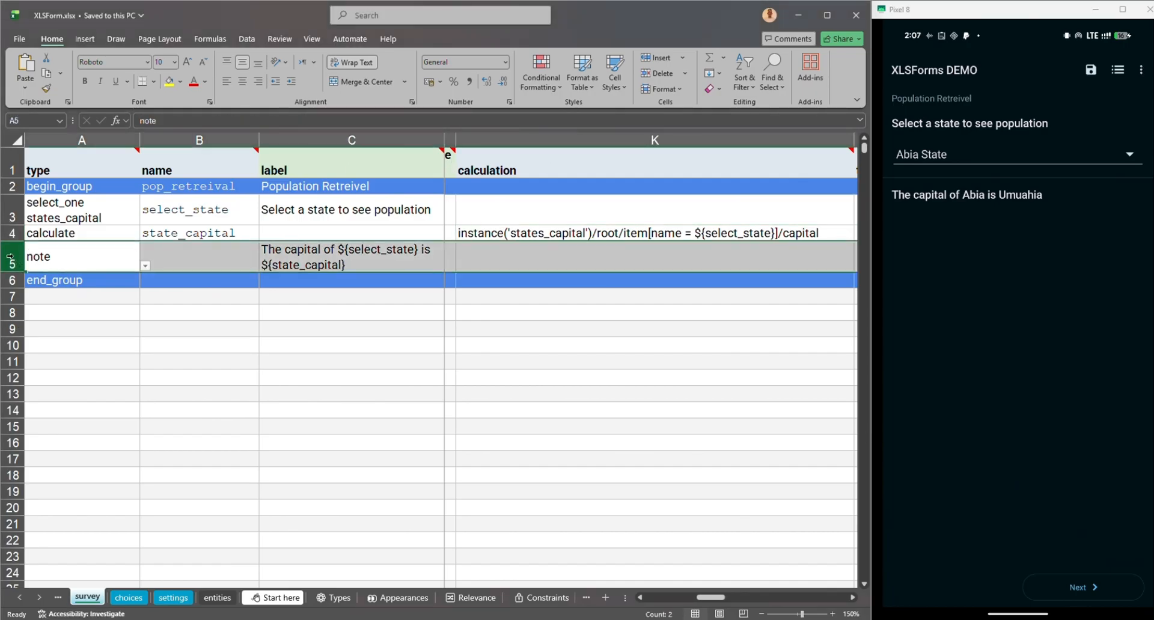
right_click(15, 258)
click(59, 375)
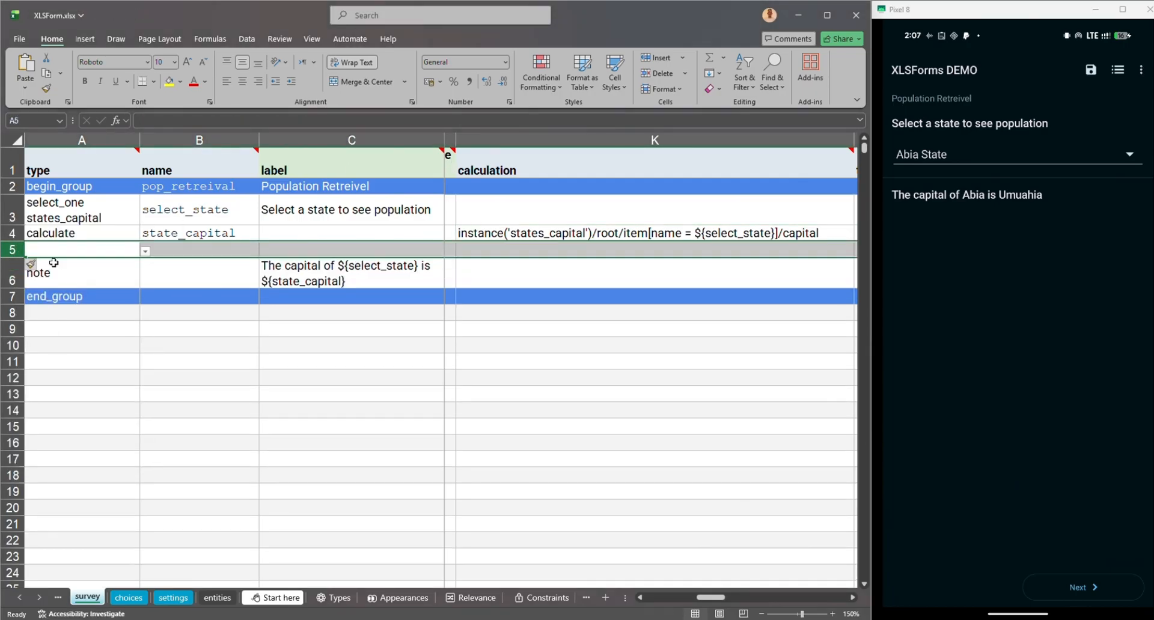
click(12, 233)
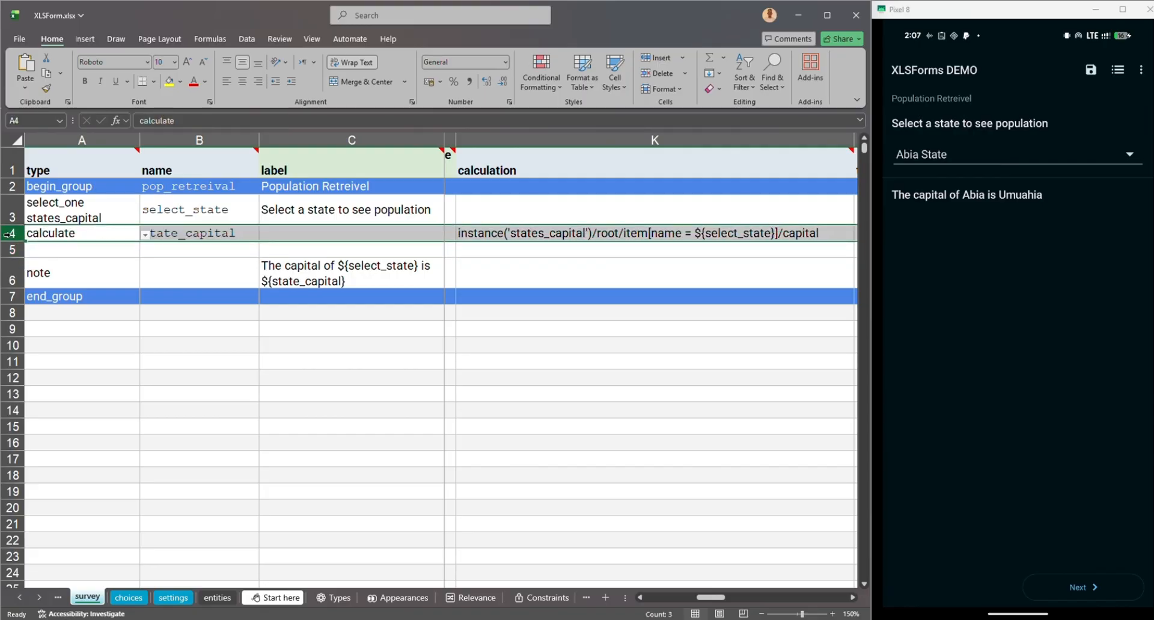
right_click(12, 236)
click(49, 350)
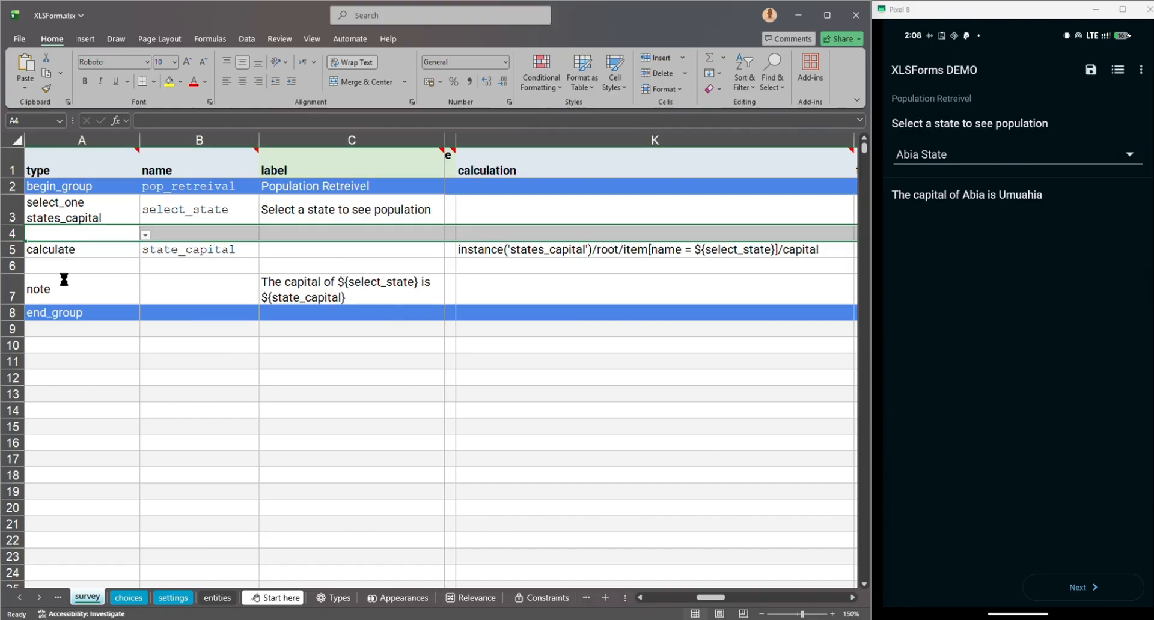
Undo the row insertion above the state_capital row and insert a second blank row directly above the note row
key(ctrl+z)
click(12, 269)
right_click(12, 269)
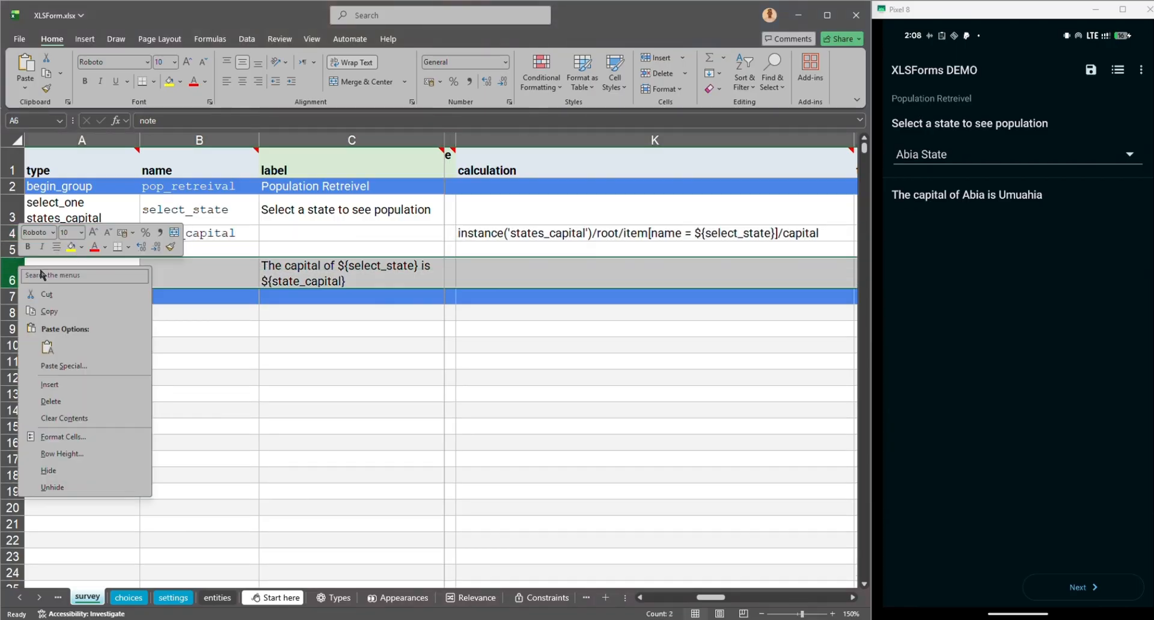
click(62, 389)
Fill the first blank row below state_capital with type csv-external and name states_pop, matching the CSV file's name
click(102, 252)
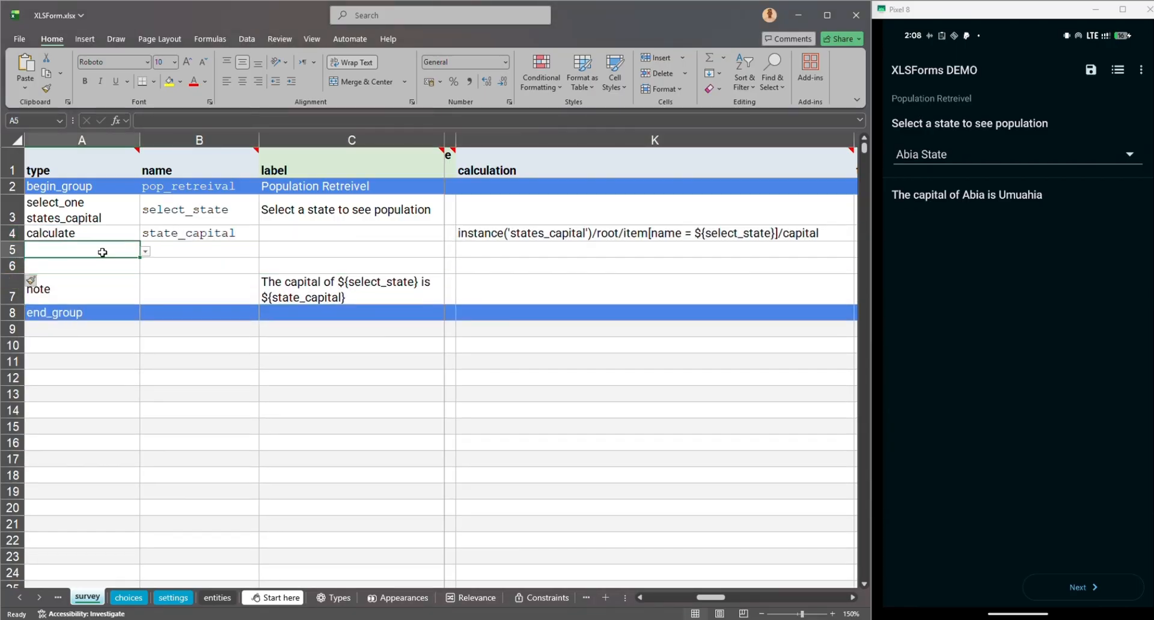
text(c)
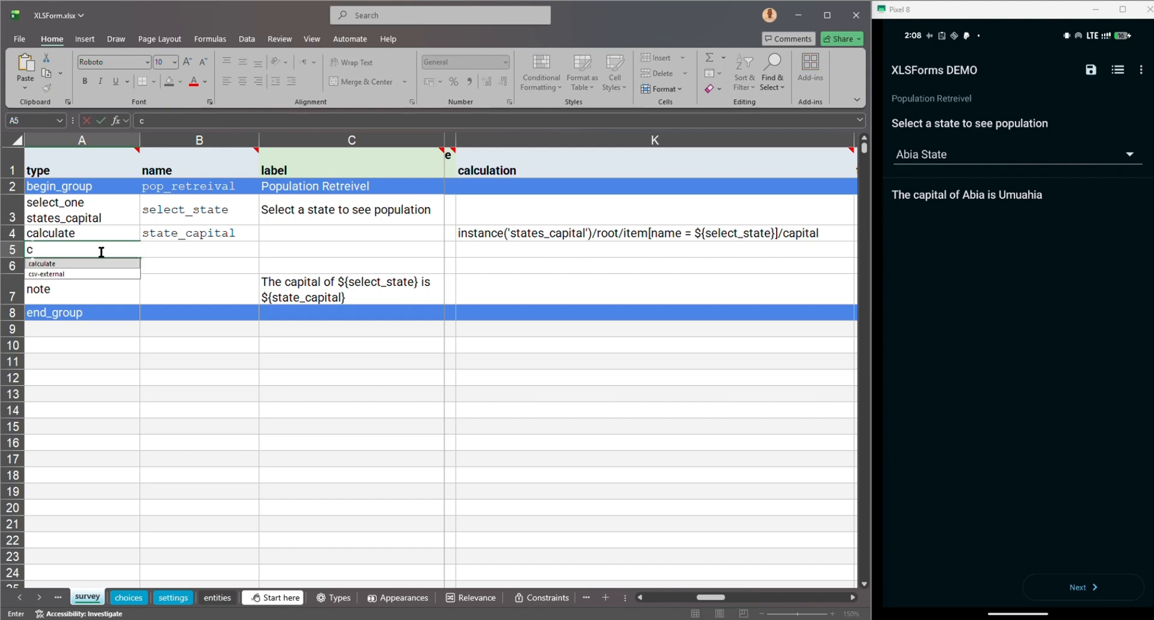
text(s)
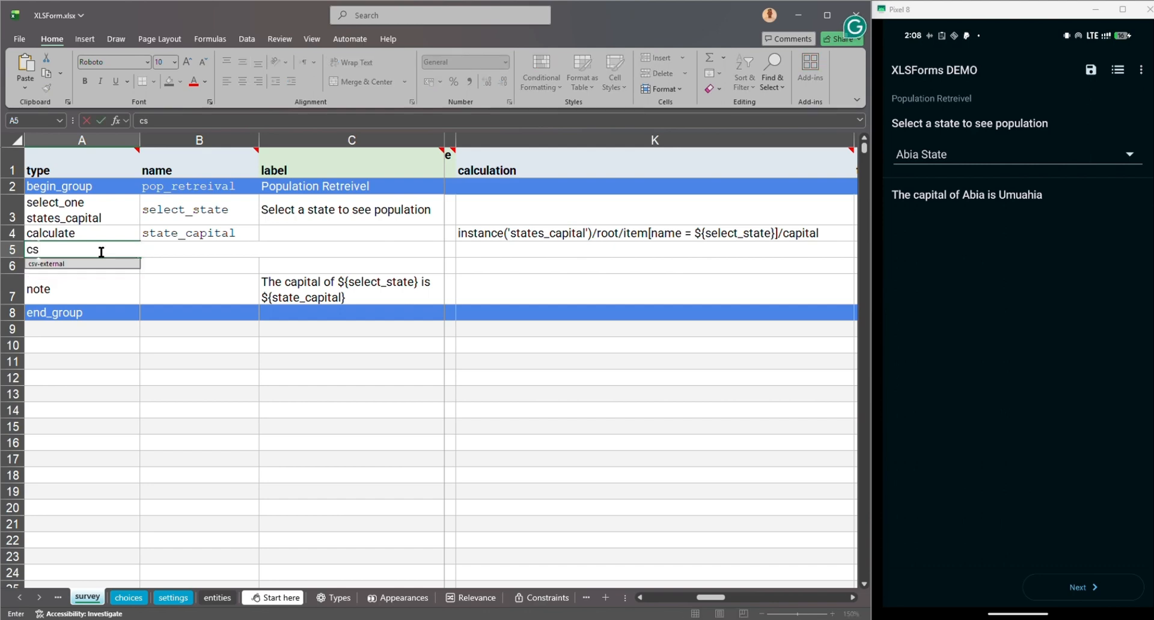
key(Tab)
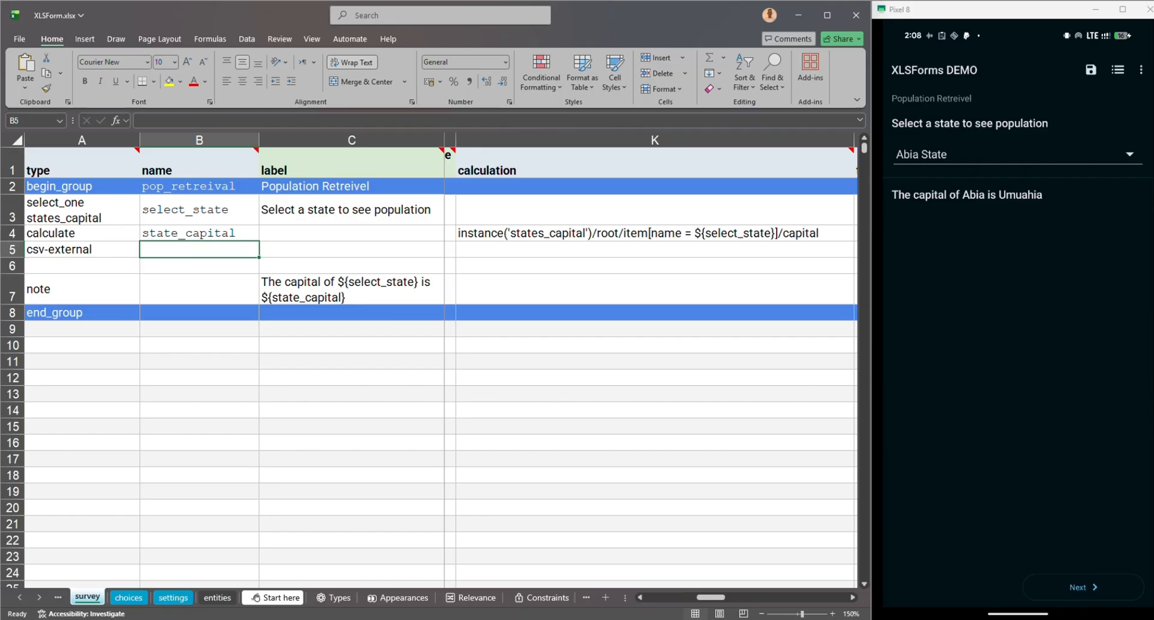
drag(1153, 336, 773, 165)
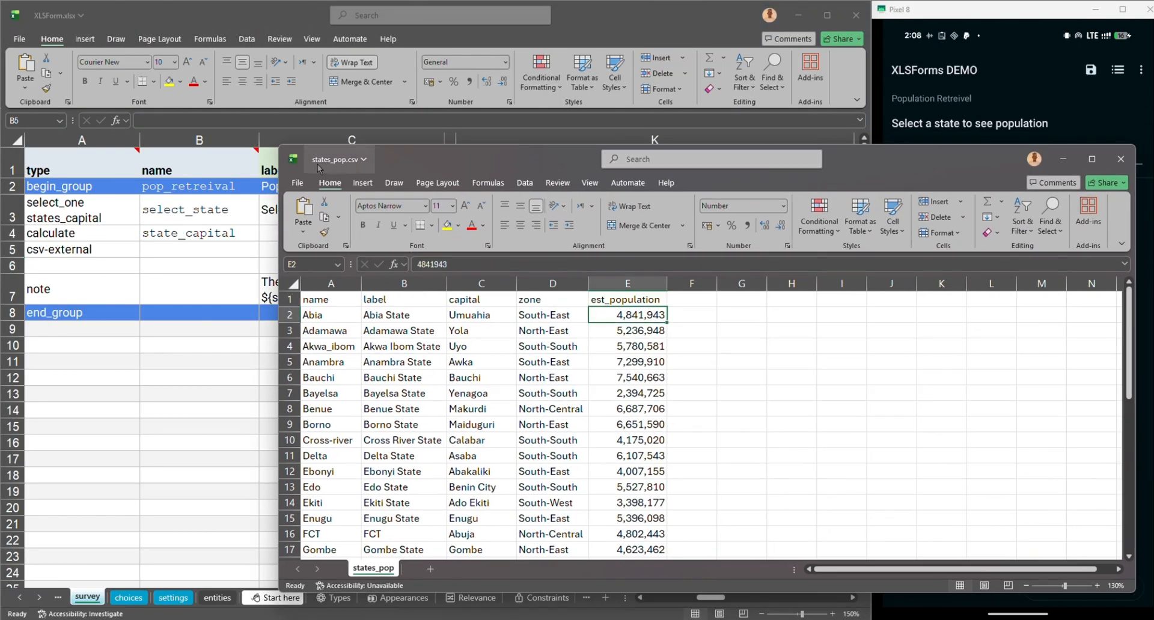
click(196, 249)
text(states)
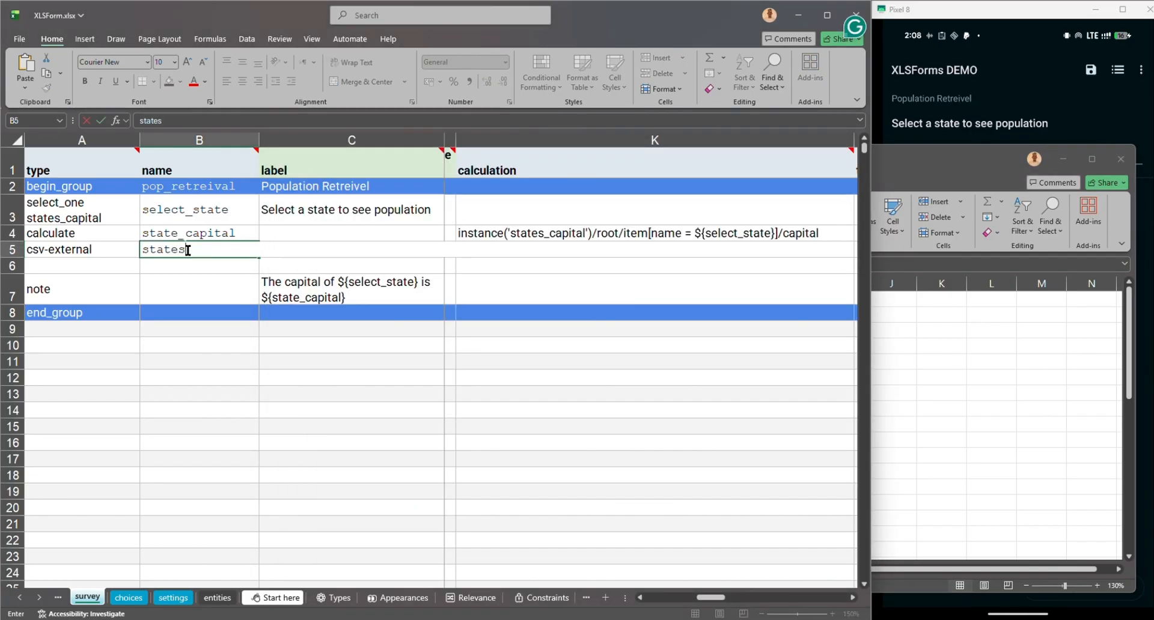
text(_pop)
key(Tab)
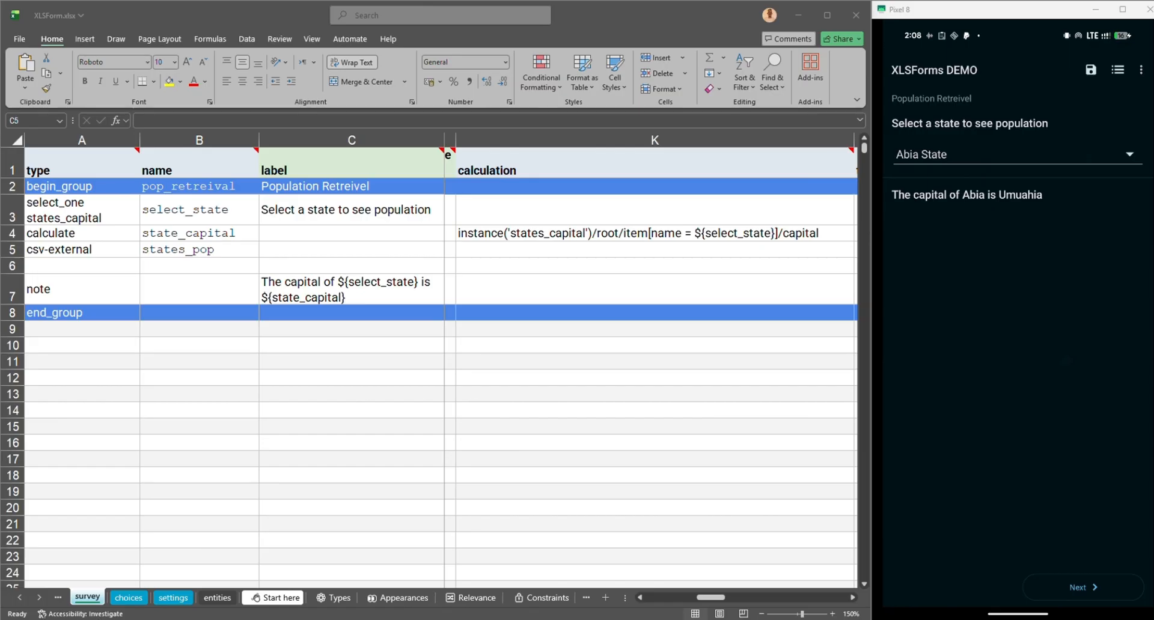
Fill the blank row above the note with type calculate and name est_state_population
click(205, 258)
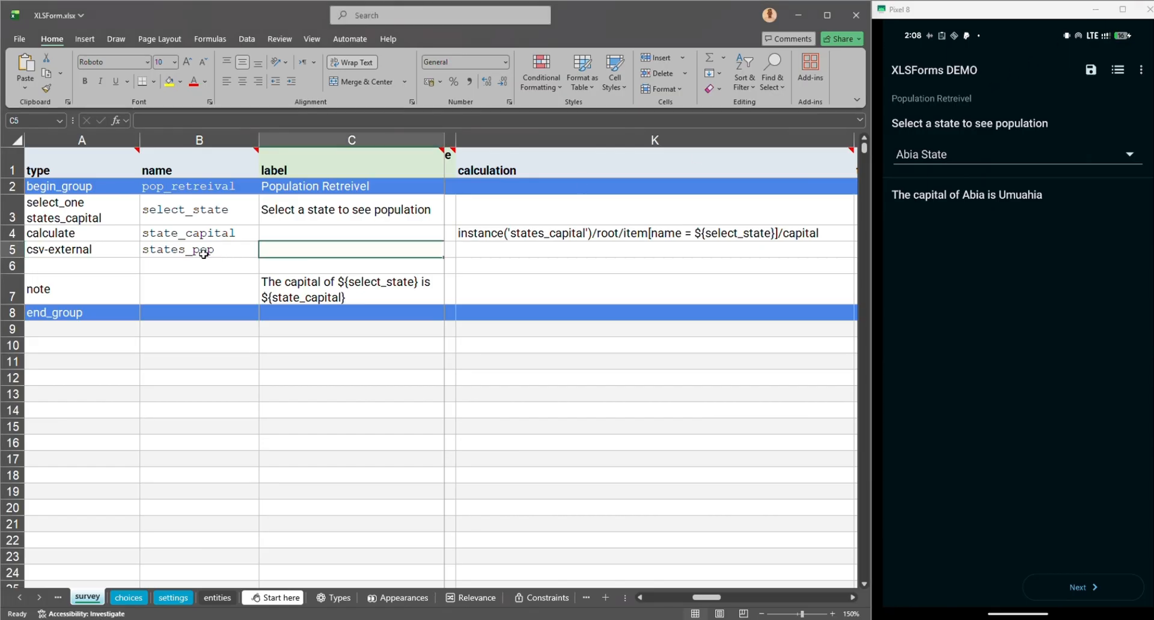
click(201, 251)
click(98, 266)
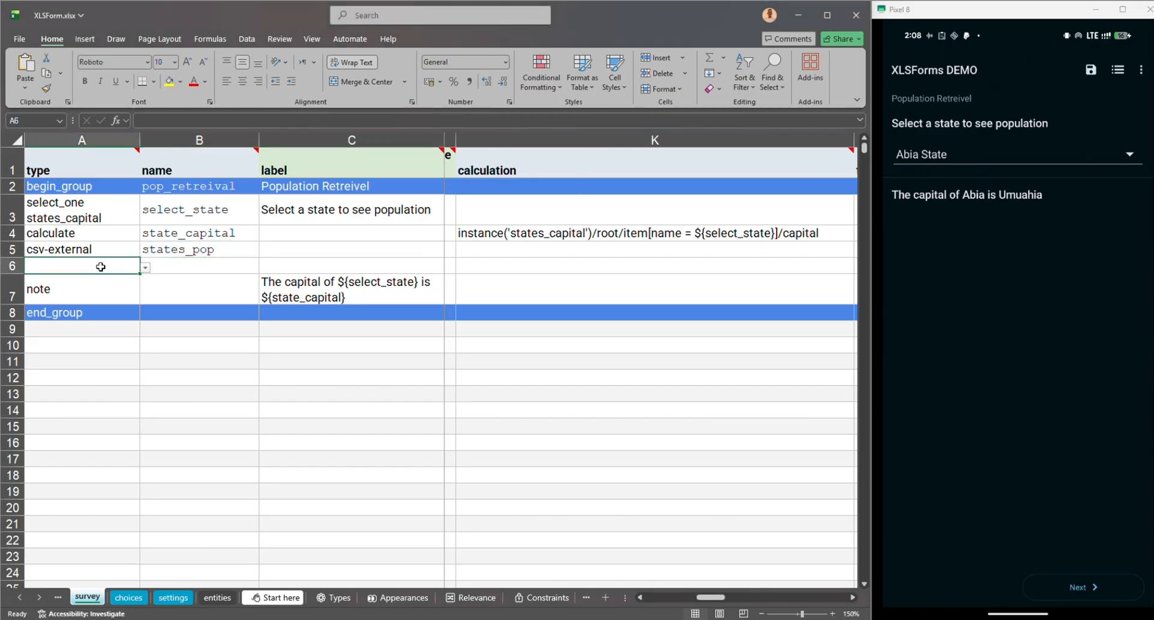
text(ca)
key(Tab)
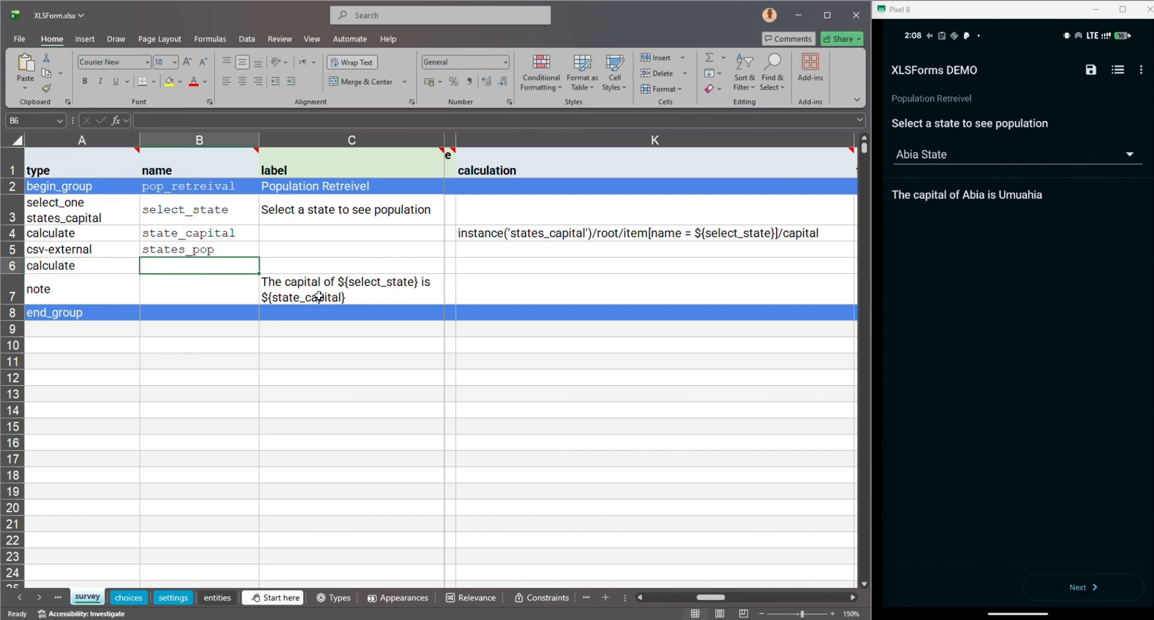
click(530, 236)
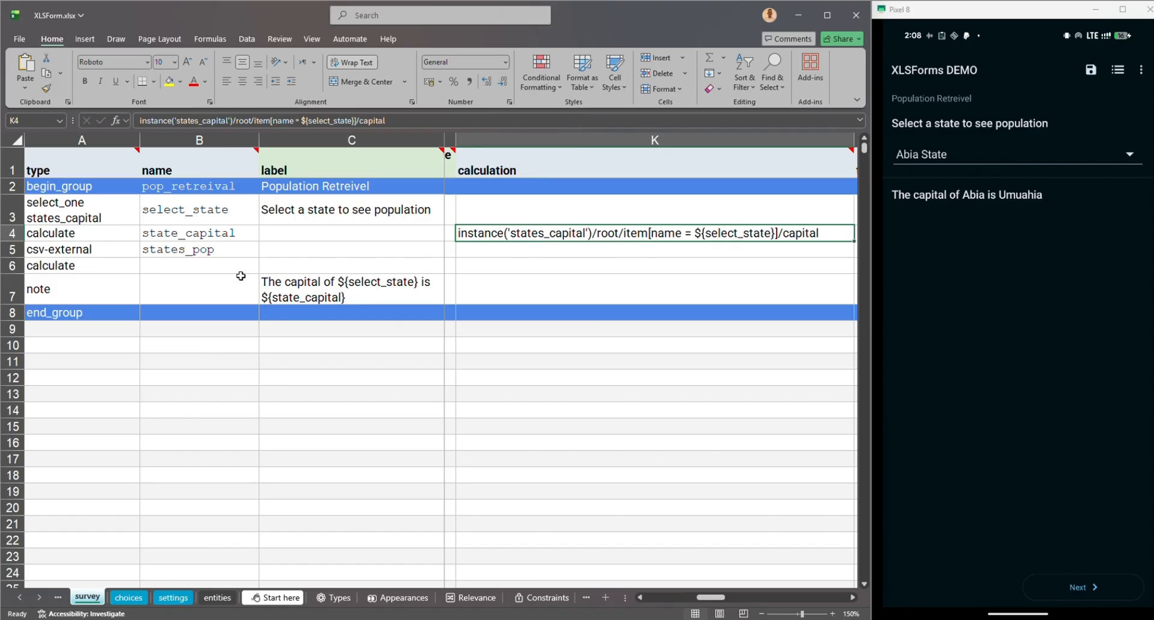
click(192, 266)
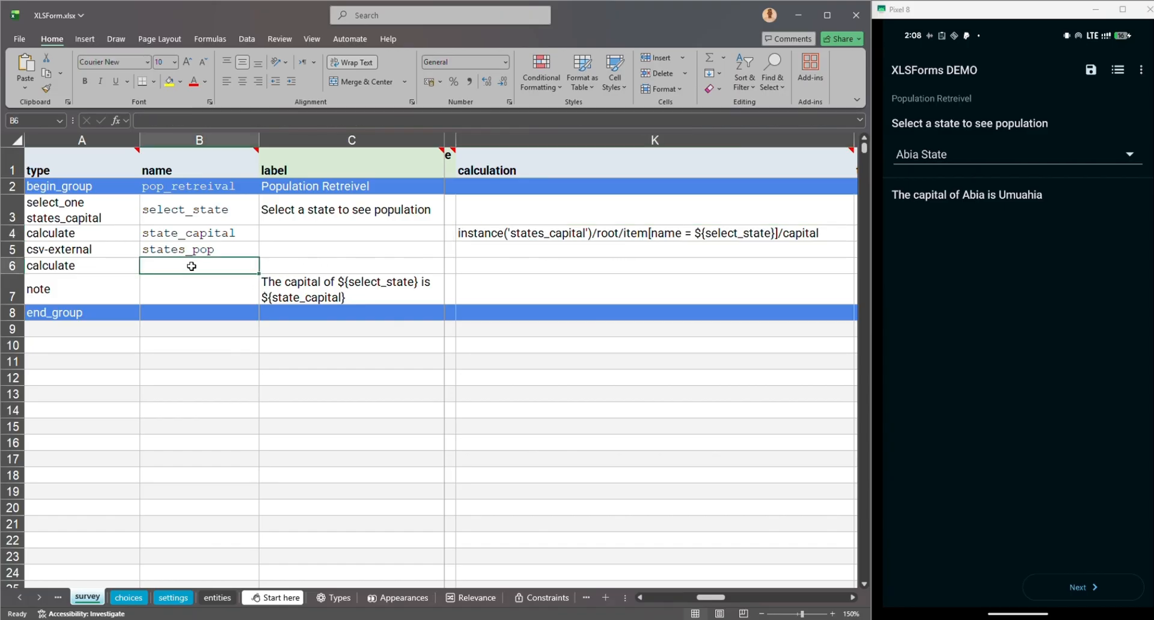
text(est)
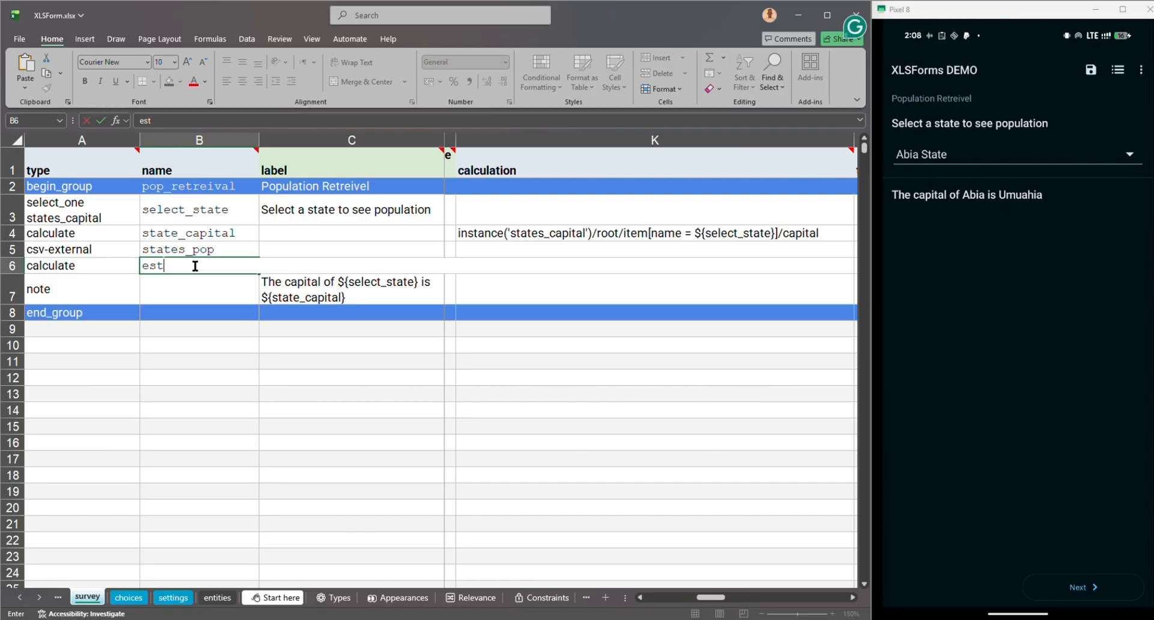
text(_state_population)
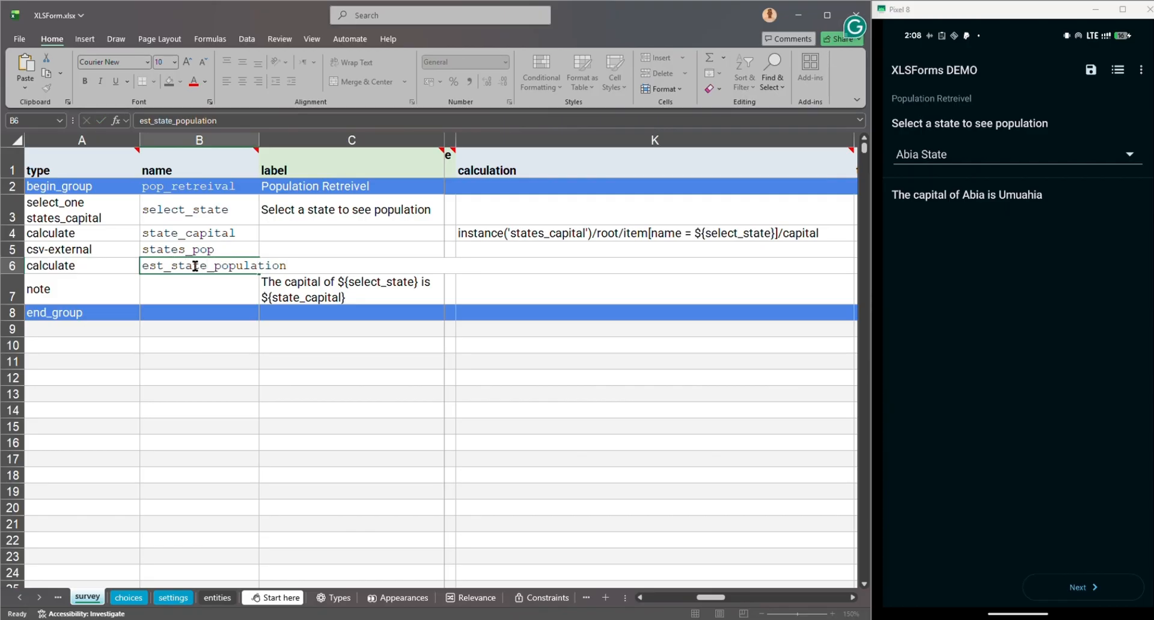
key(Tab)
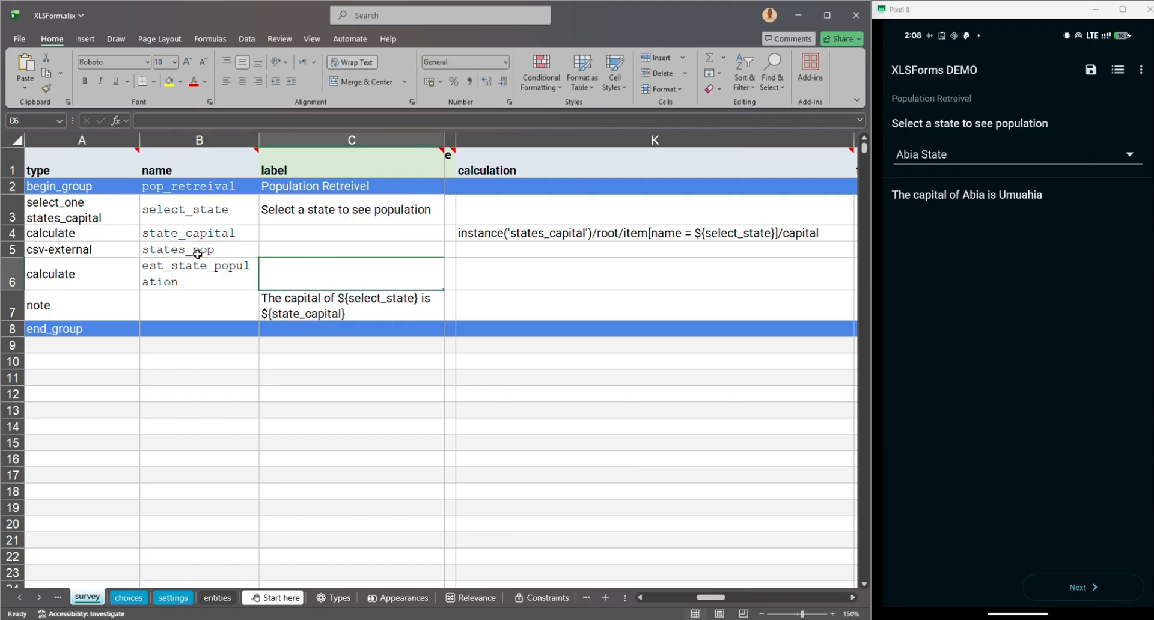
Copy the state_capital calculation formula into the calculation cell of the est_state_population row
click(570, 243)
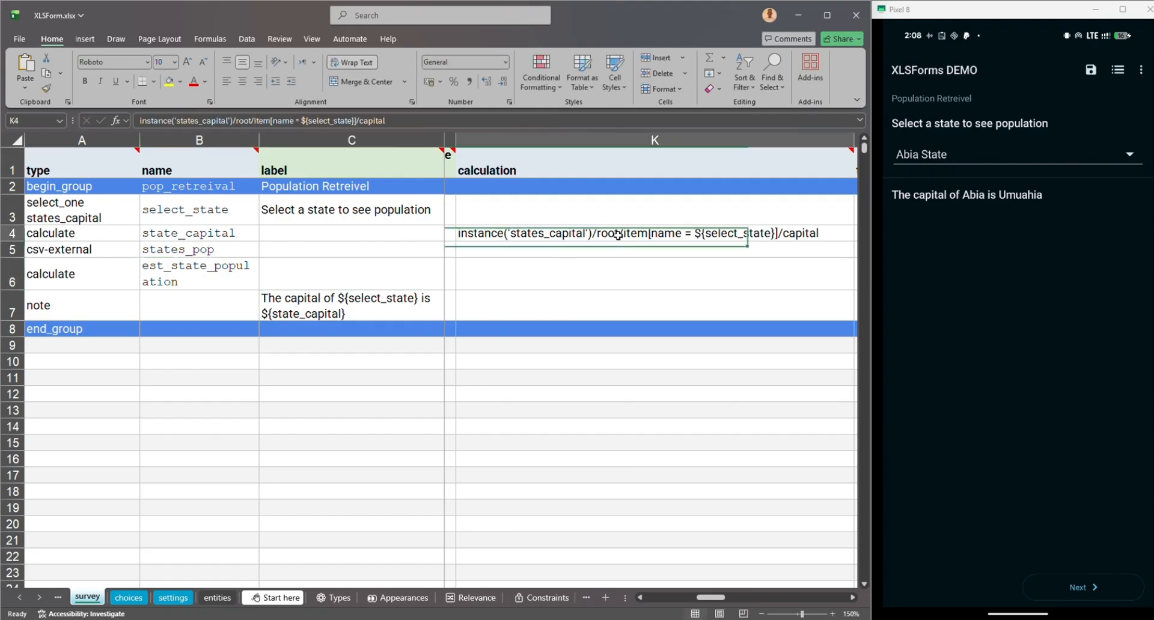
double_click(827, 232)
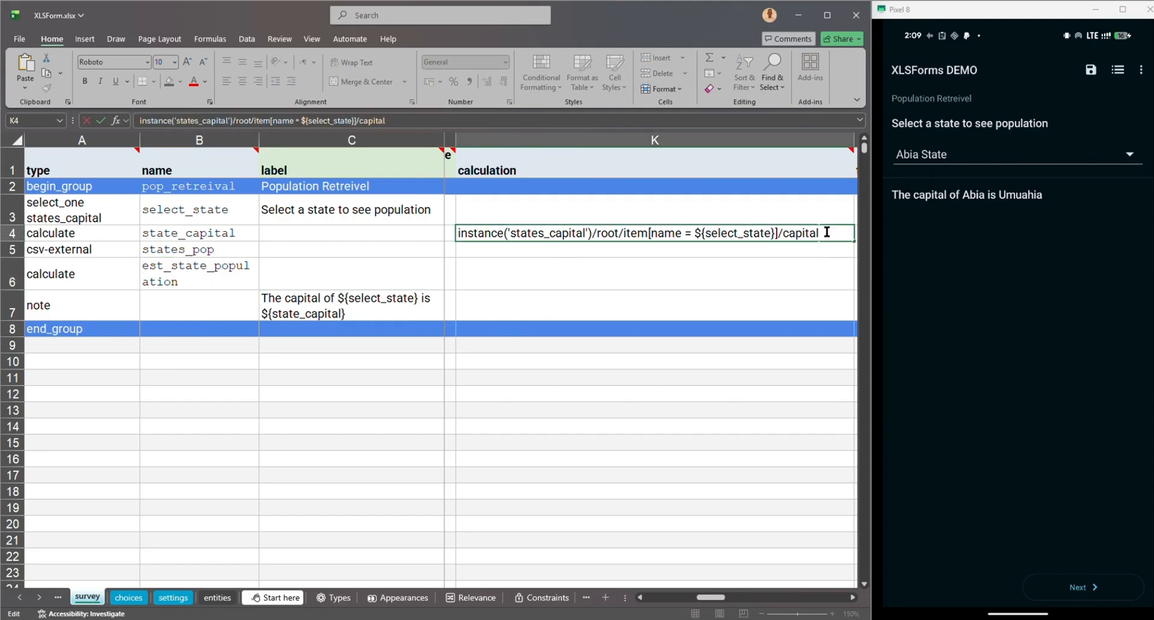
key(ctrl+a)
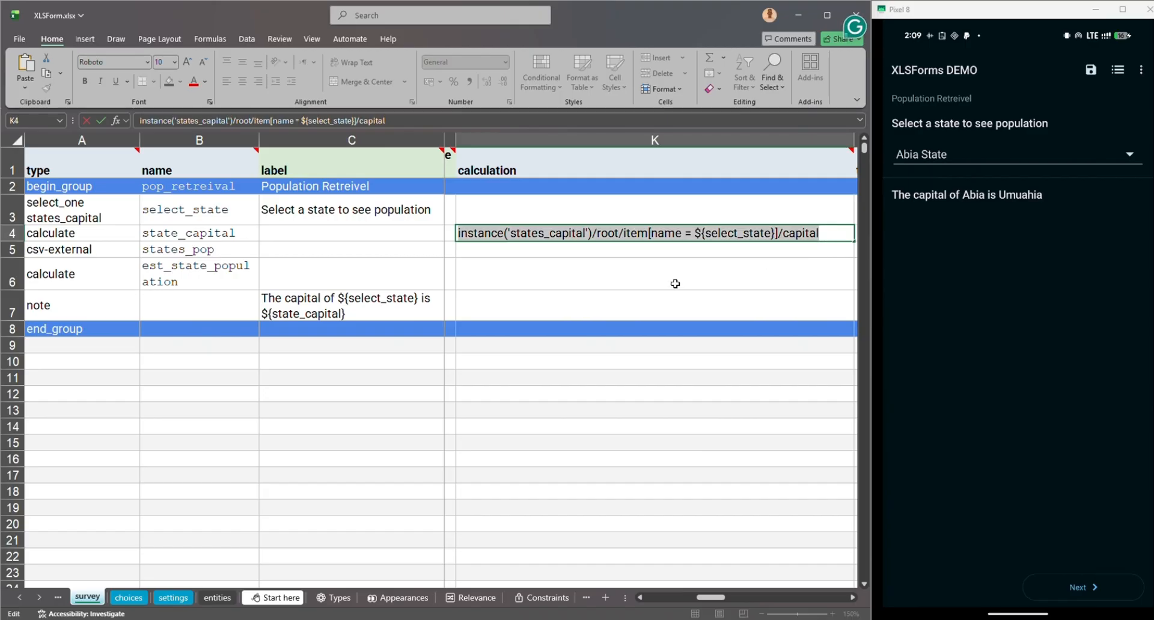
key(ctrl+c)
click(604, 278)
double_click(604, 277)
key(ctrl+v)
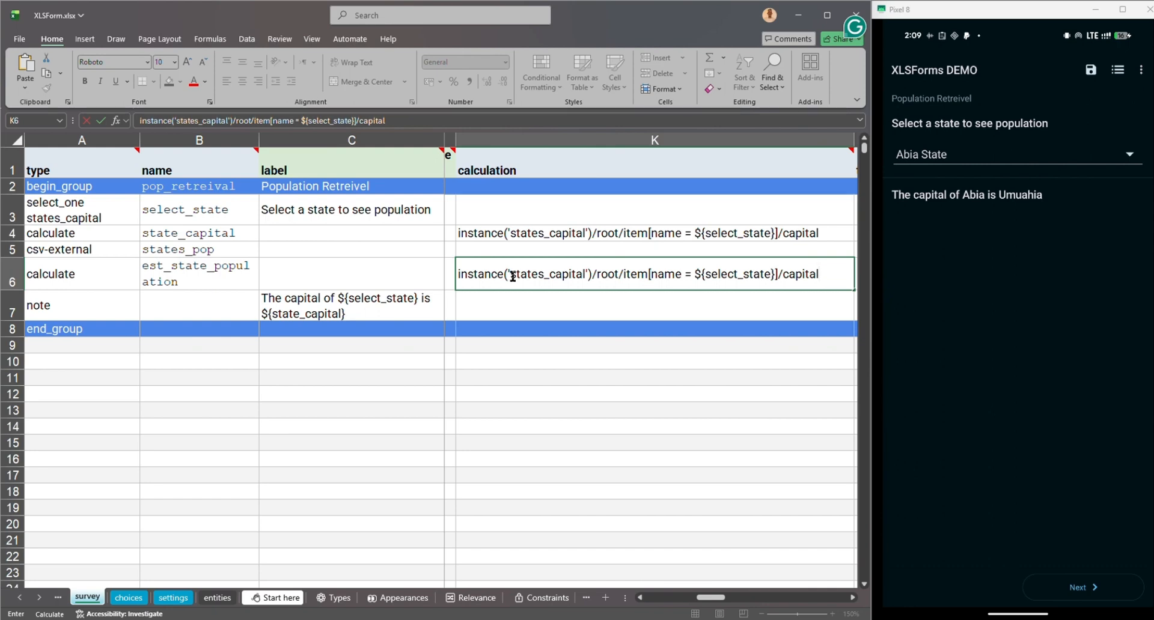
Change the instance name in the est_state_population calculation to states_pop
drag(515, 275, 587, 278)
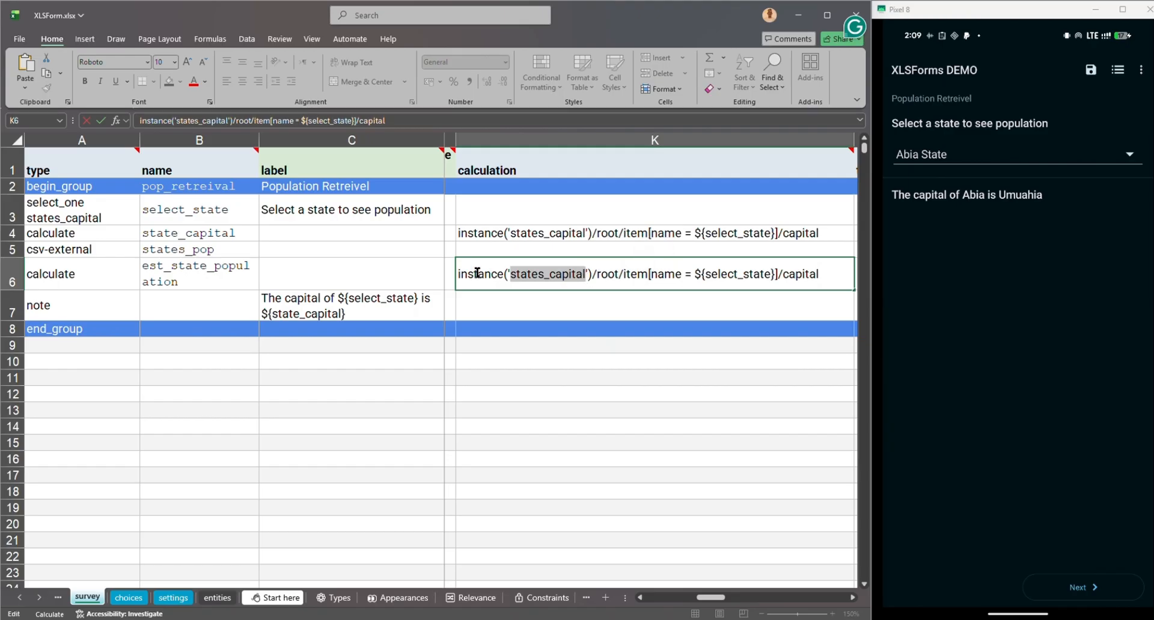
text(sta)
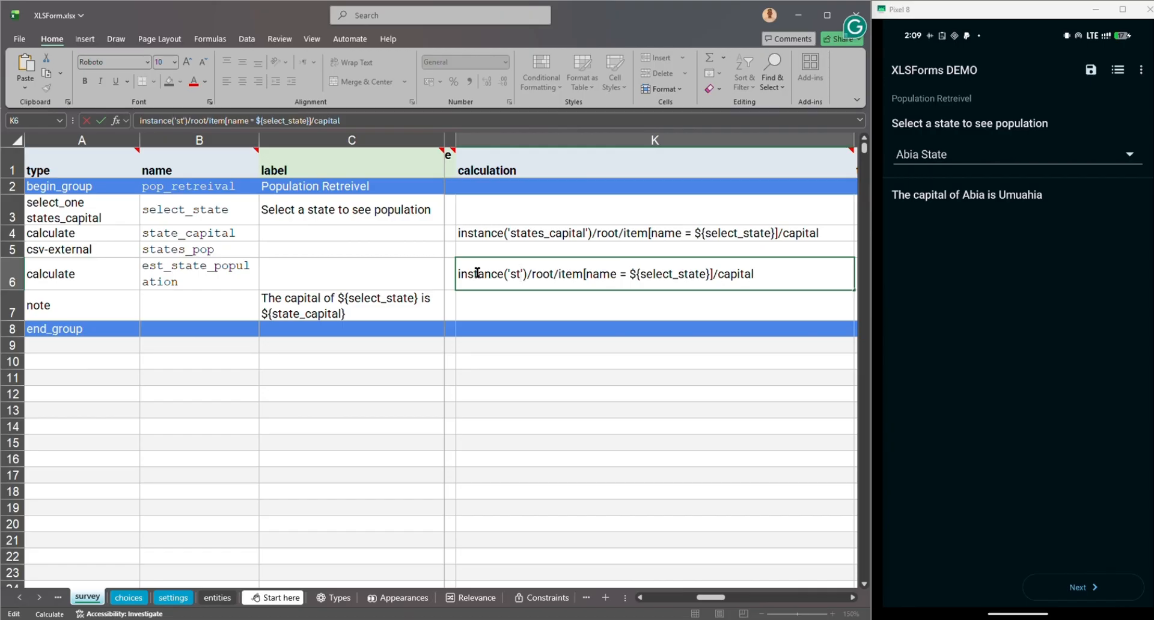
text(tes_)
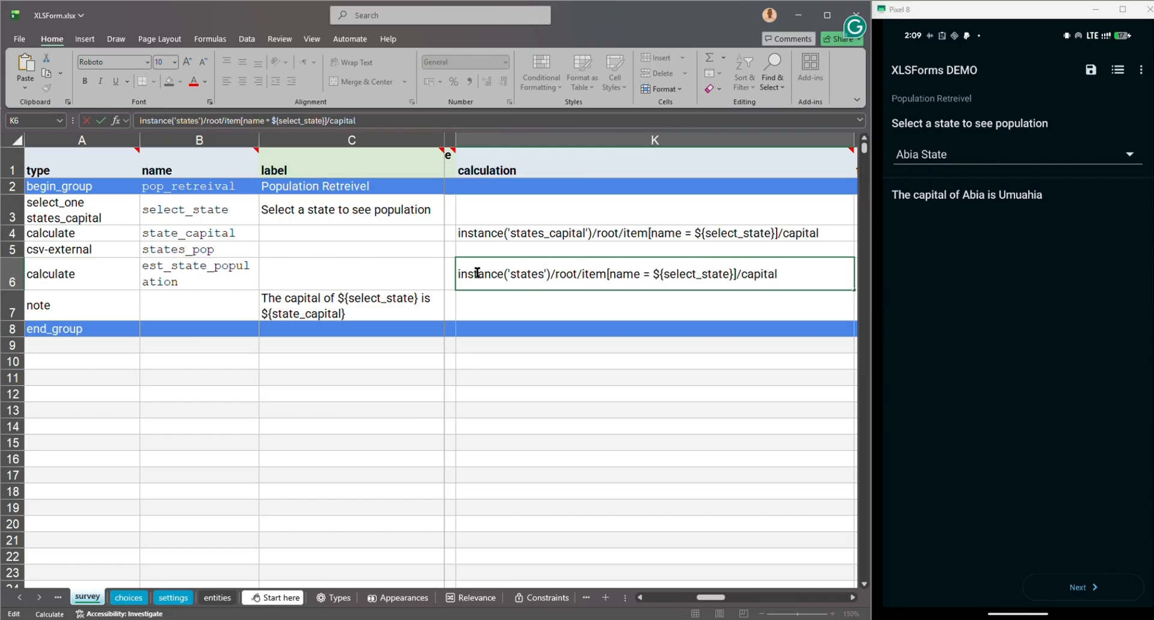
text(pop)
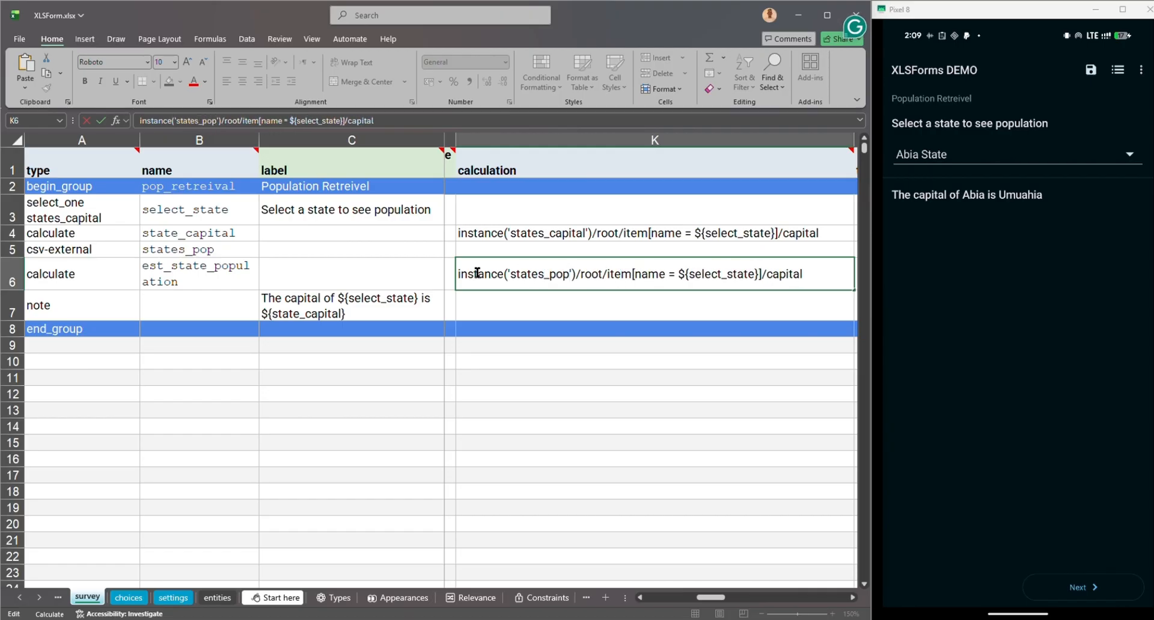
Replace the filter field name in the est_state_population calculation with capital and commit the formula
click(649, 274)
right_click(759, 21)
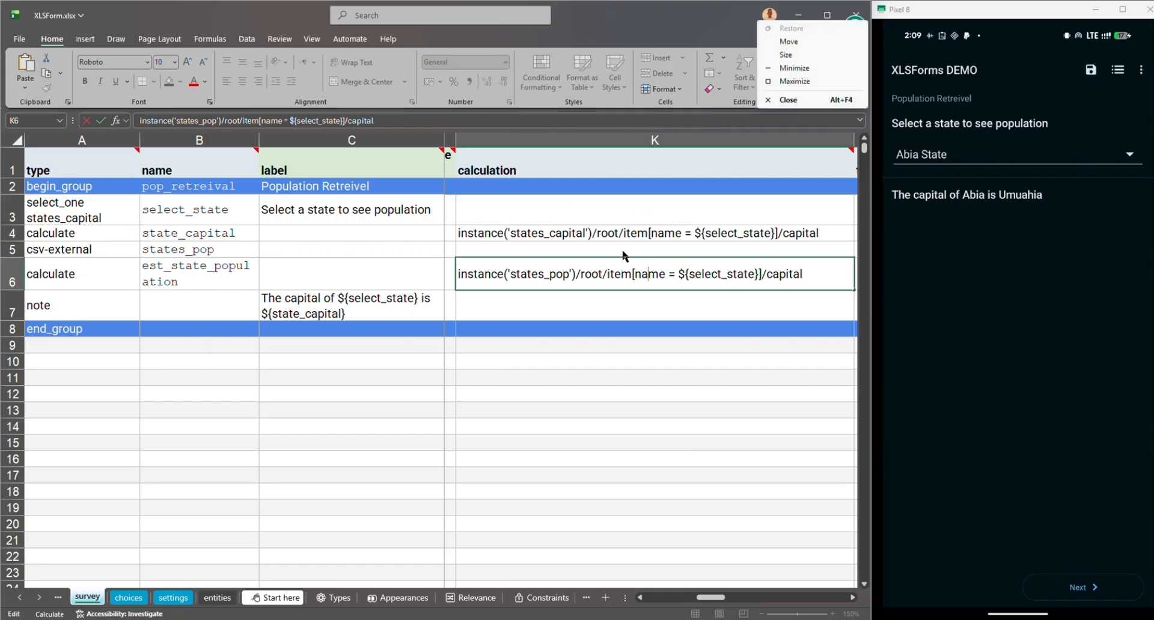
click(607, 274)
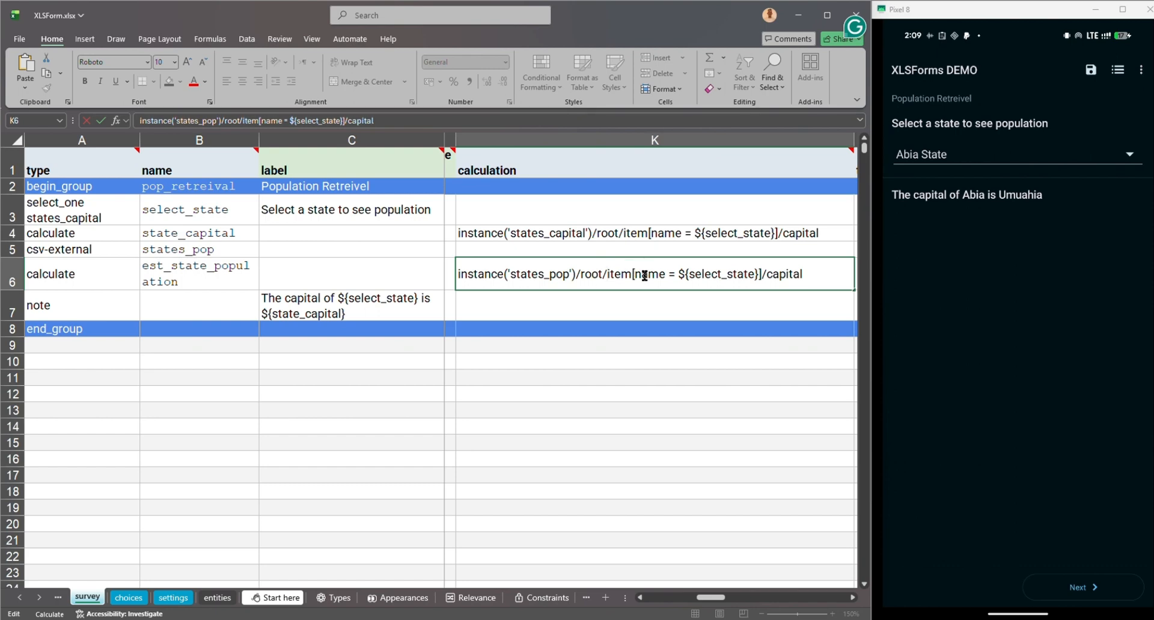
double_click(644, 275)
text(capital)
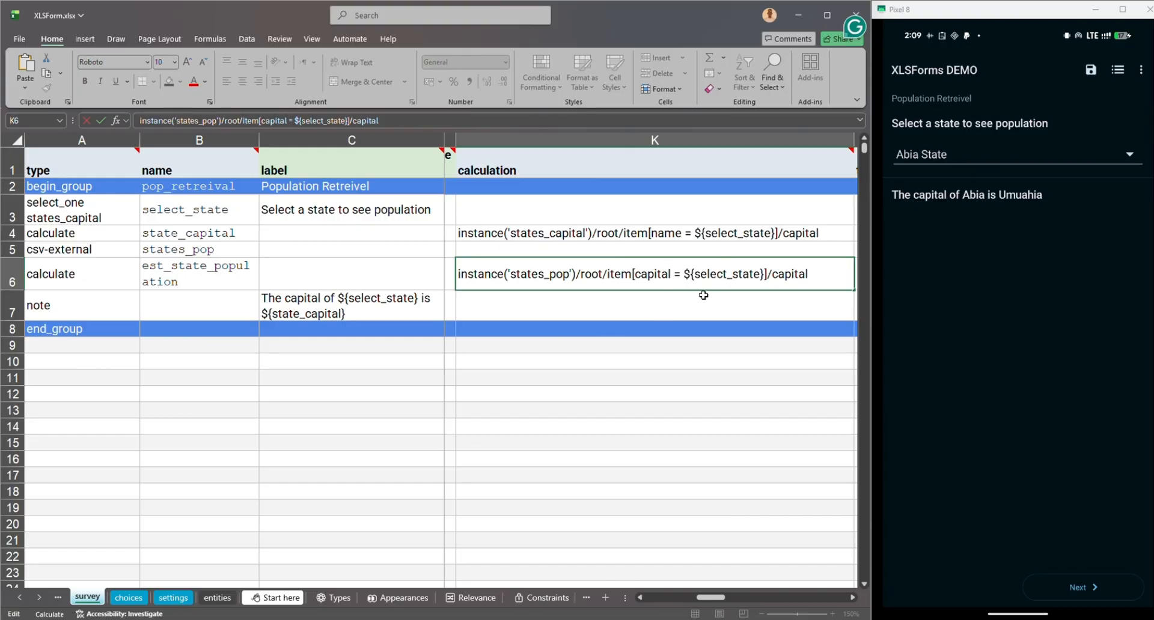
key(ctrl+Return)
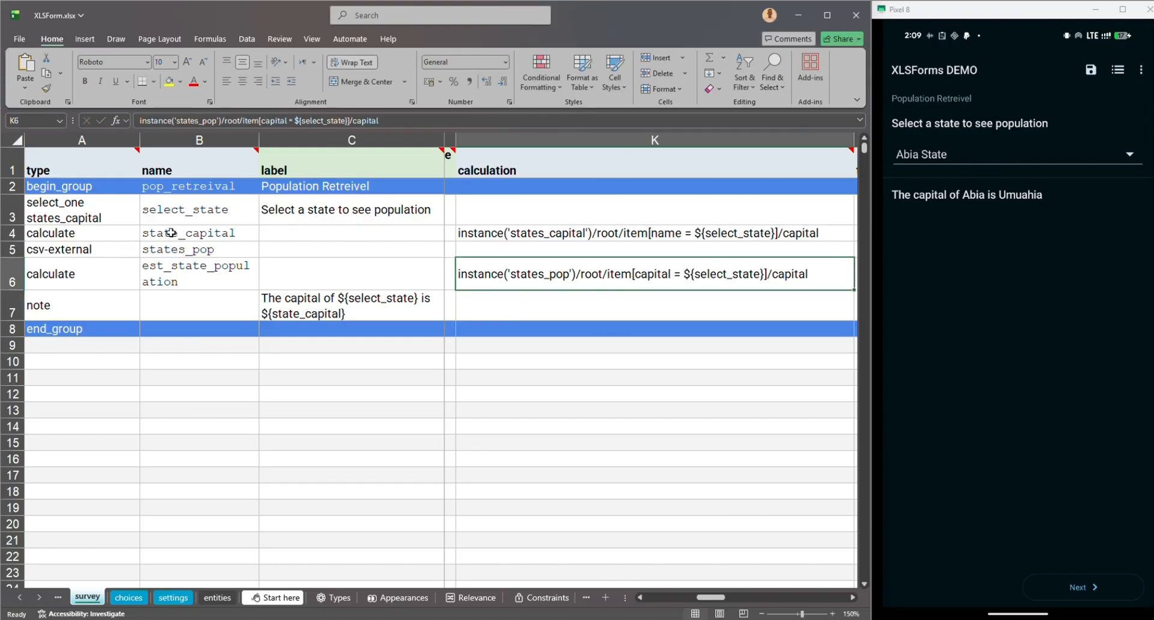
Copy the name state_capital and replace the select_state reference in the est_state_population calculation with it, giving ${state_capital}
click(191, 234)
double_click(190, 233)
double_click(191, 234)
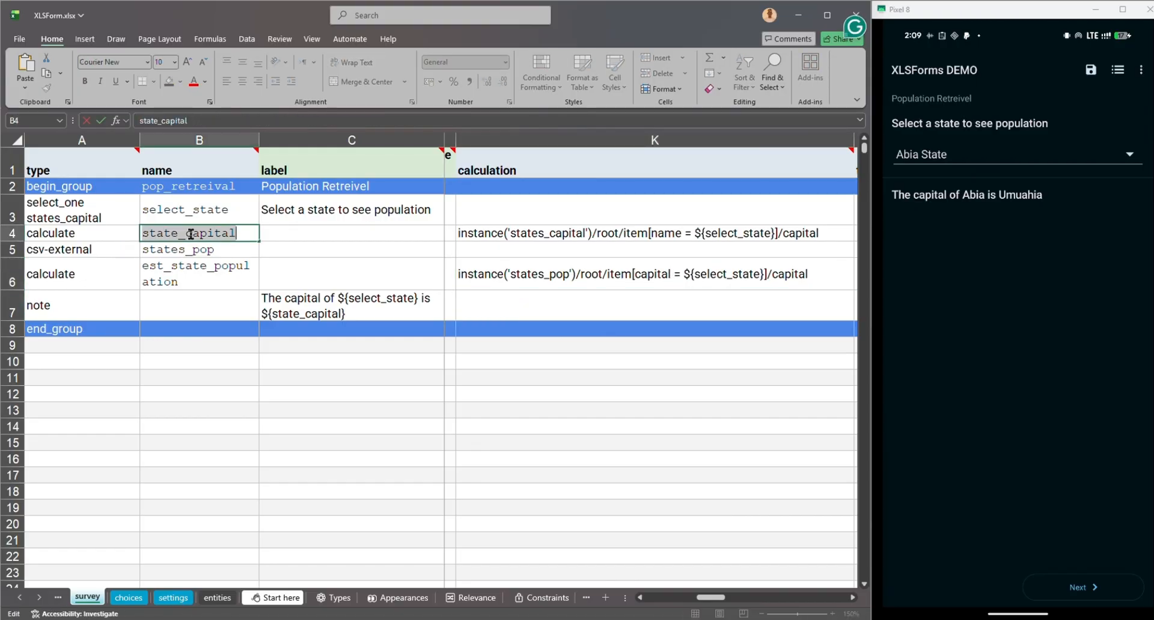
click(726, 278)
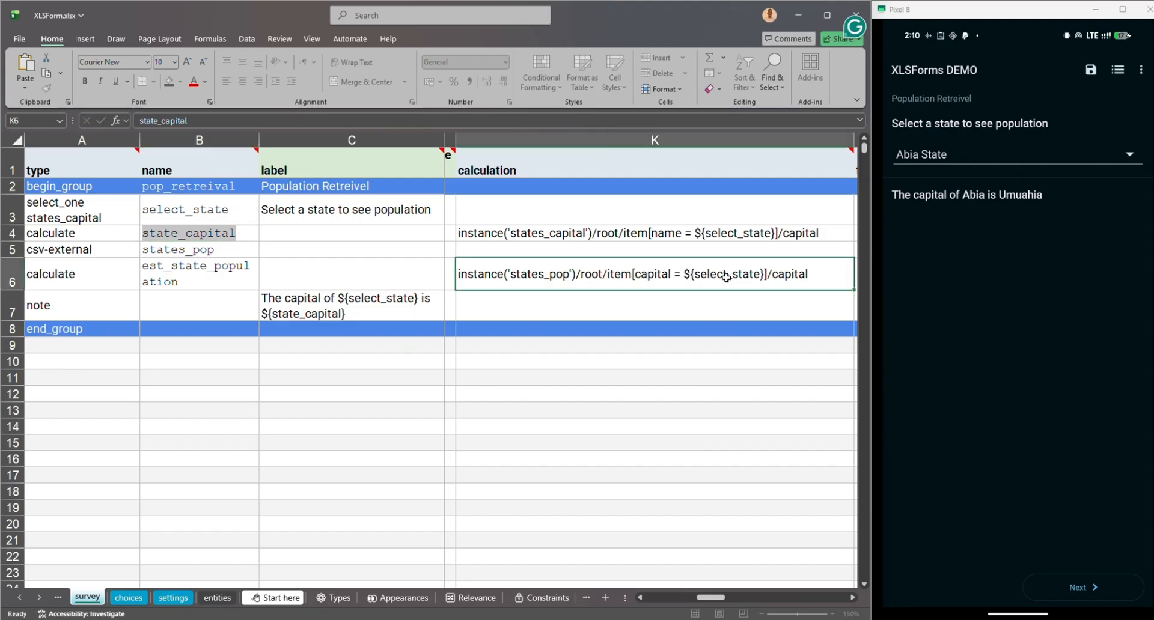
double_click(697, 276)
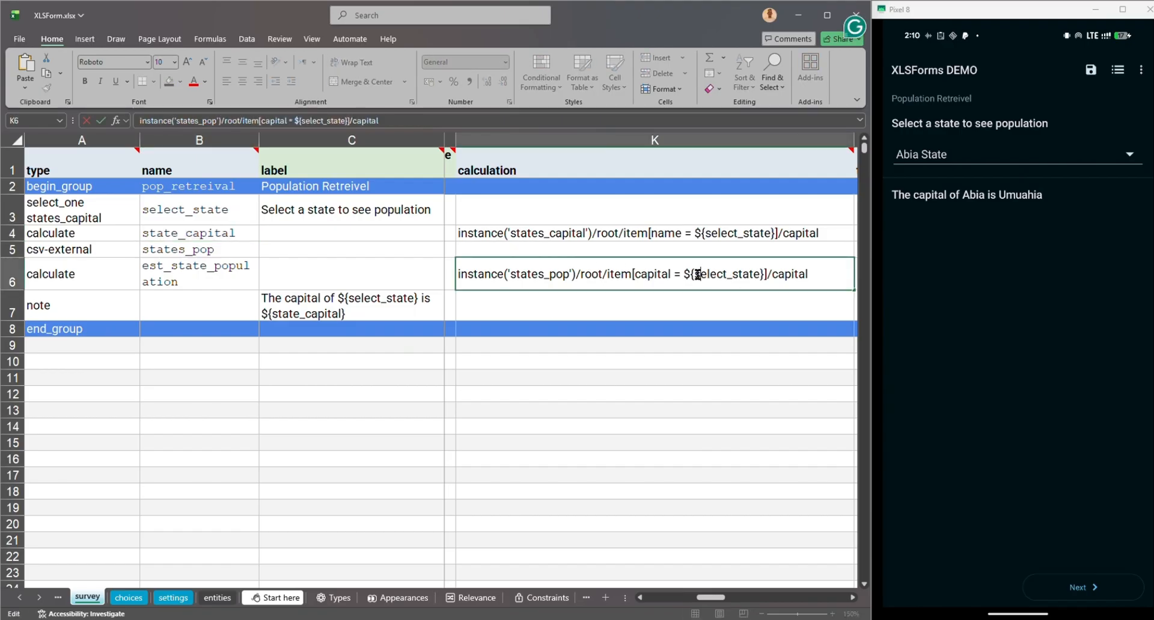
drag(701, 274, 762, 274)
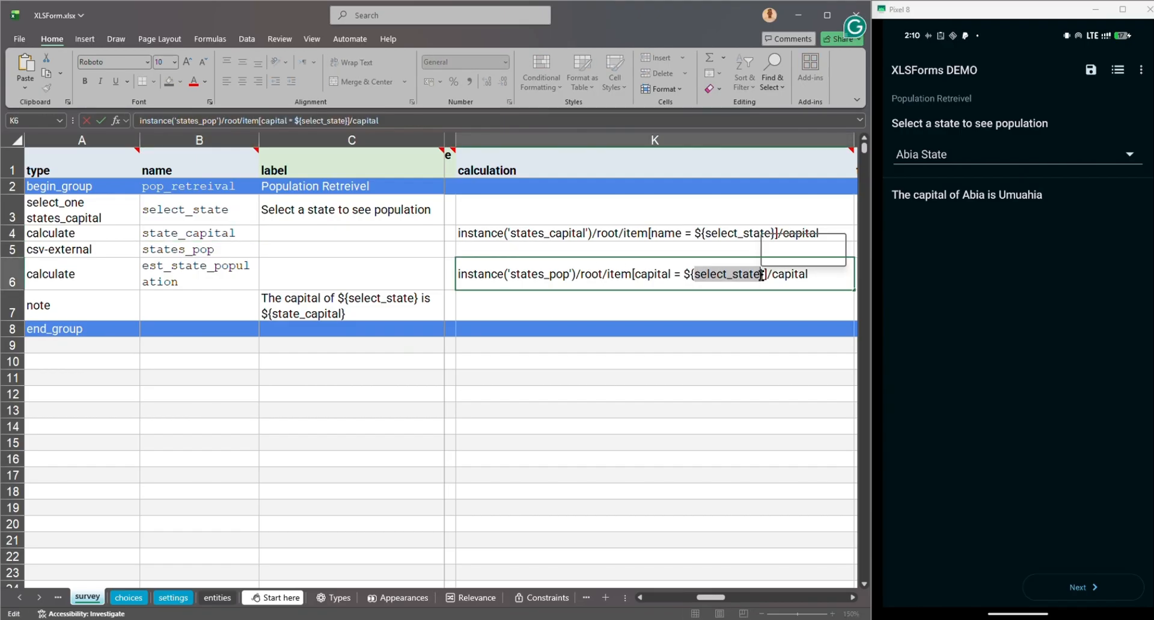
key(ctrl+v)
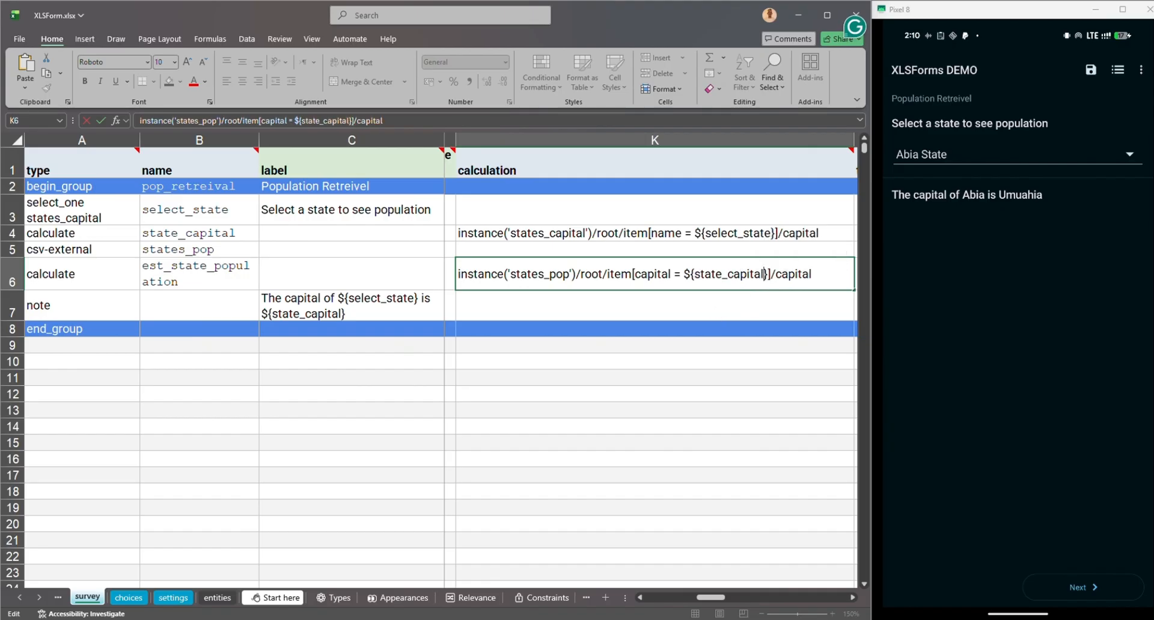
Copy the est_population column name from states_pop.csv and make it the returned field in the est_state_population calculation, replacing the final capital
key(alt+Tab)
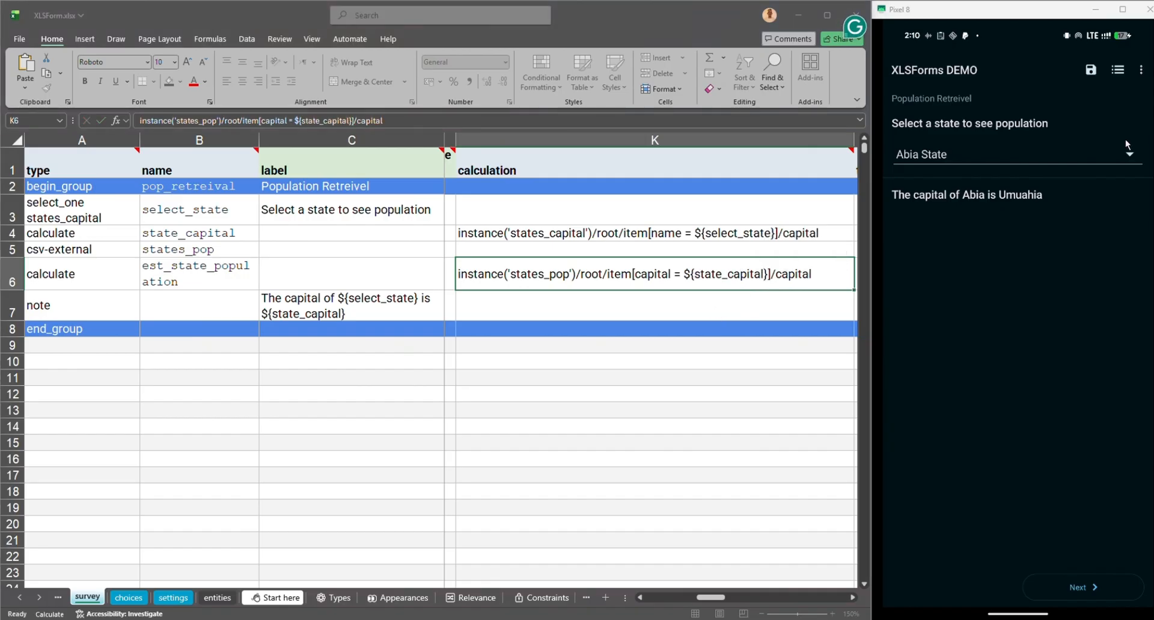
double_click(582, 262)
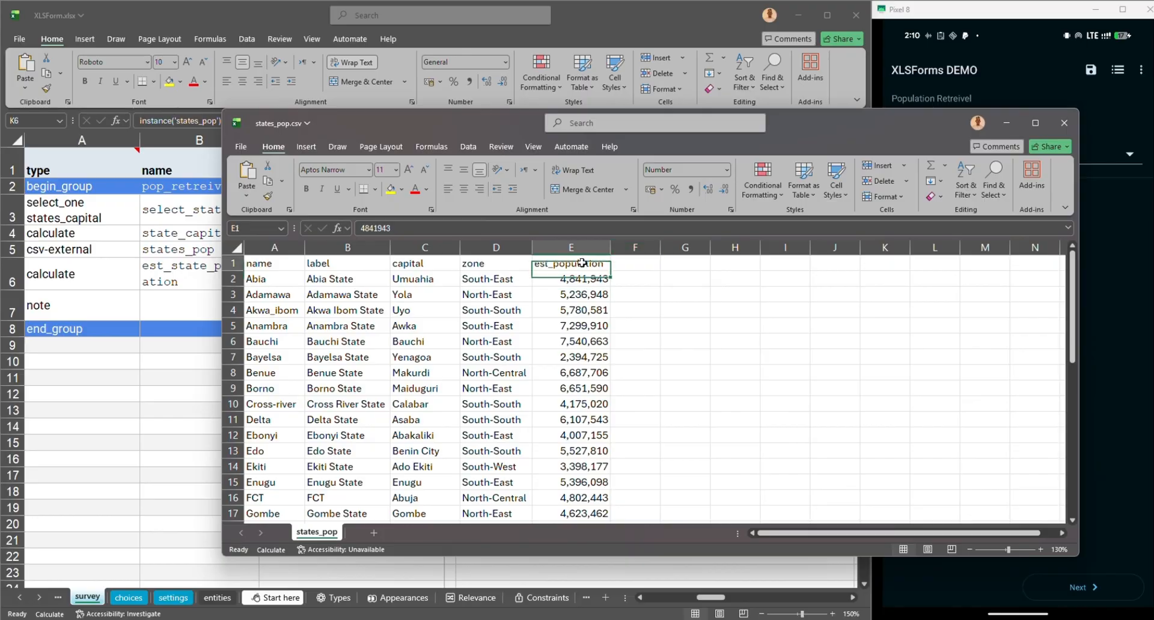
double_click(581, 263)
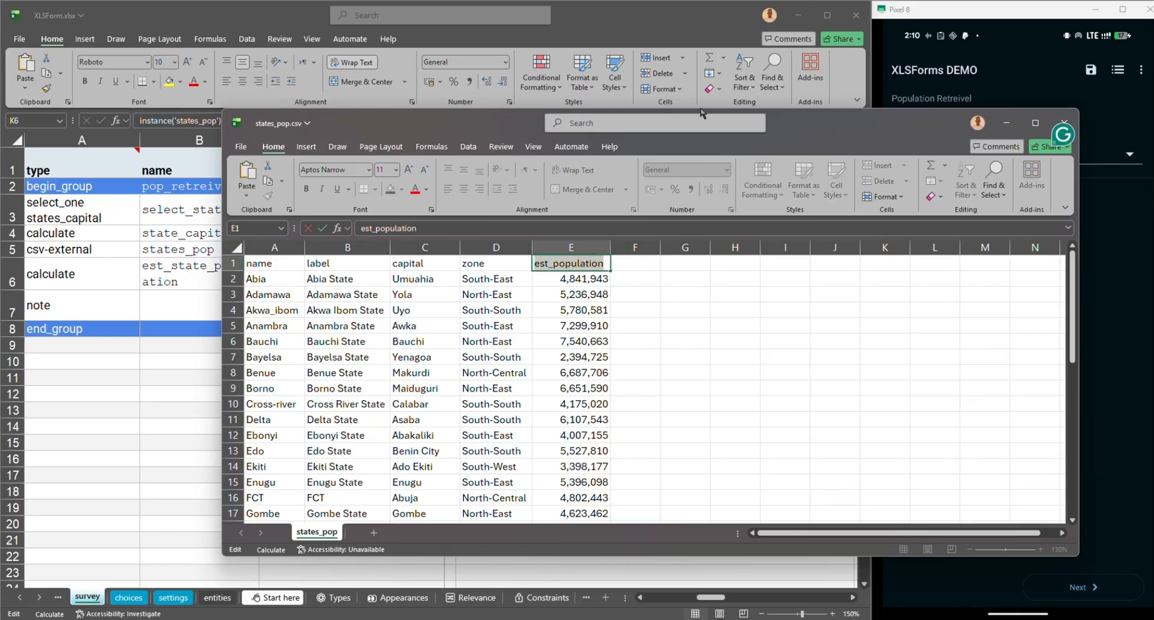
click(1006, 123)
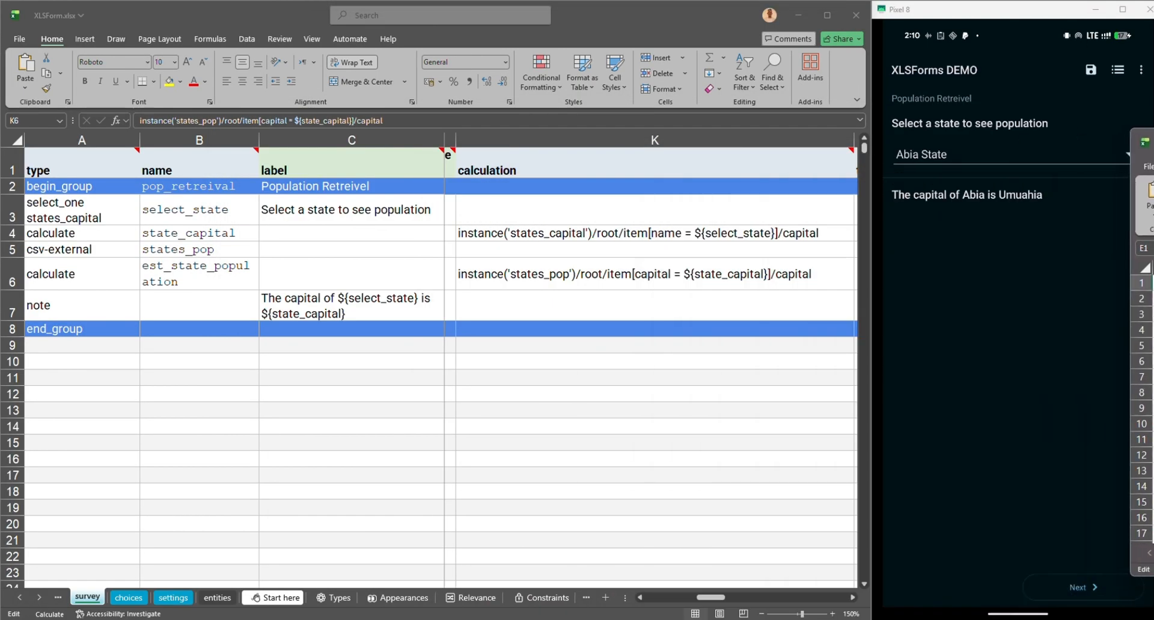
double_click(793, 274)
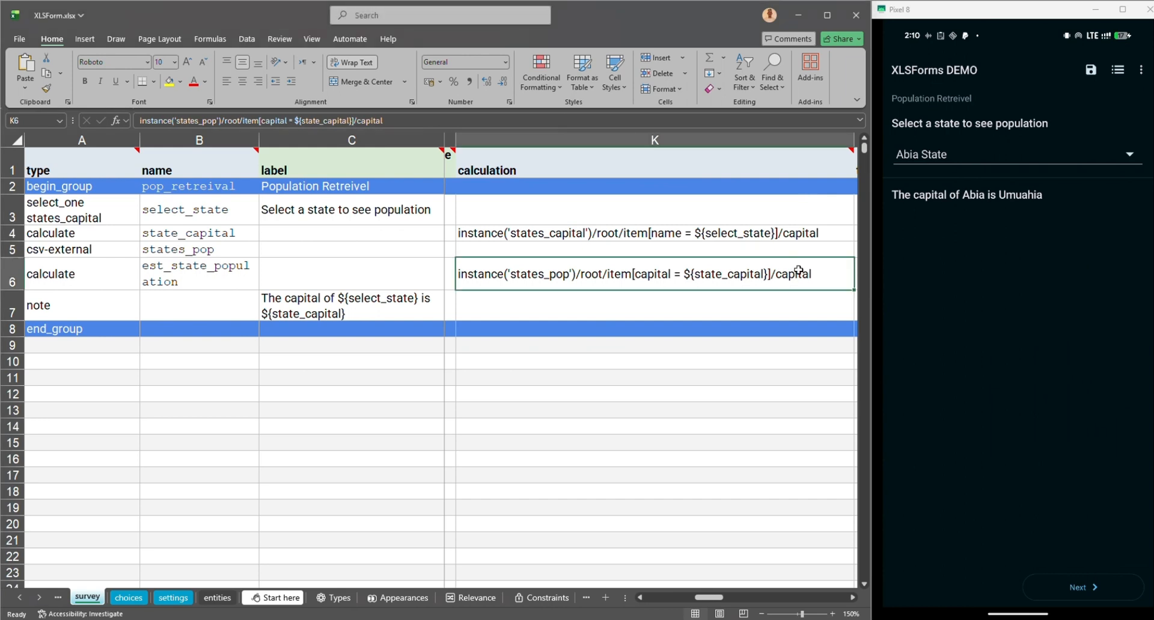
double_click(790, 275)
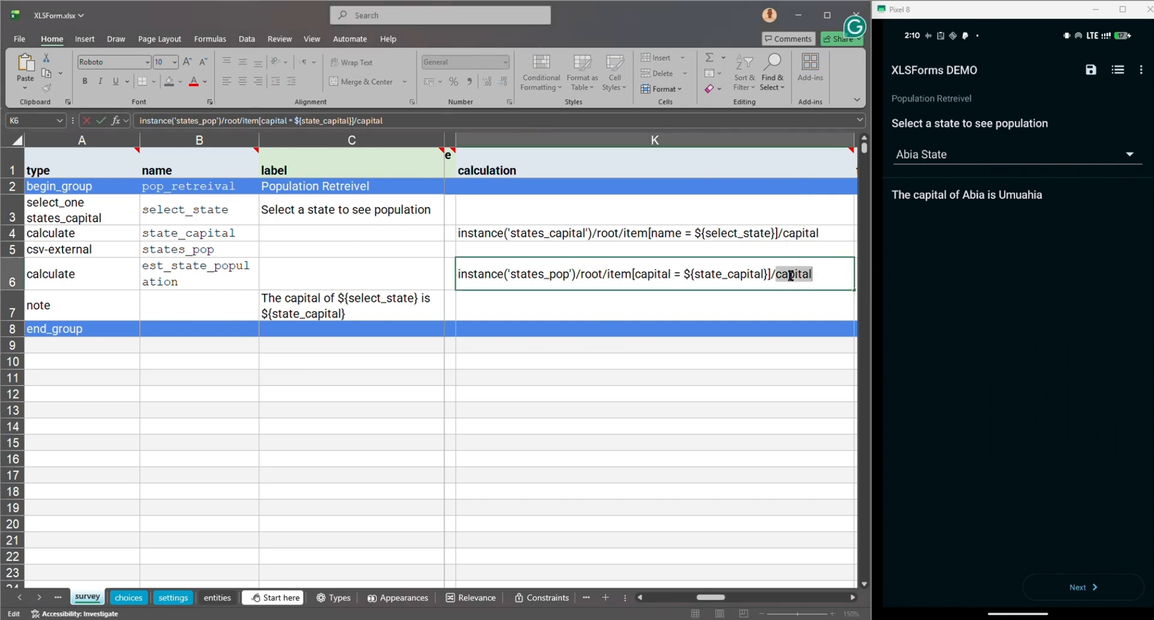
key(ctrl+v)
key(Return)
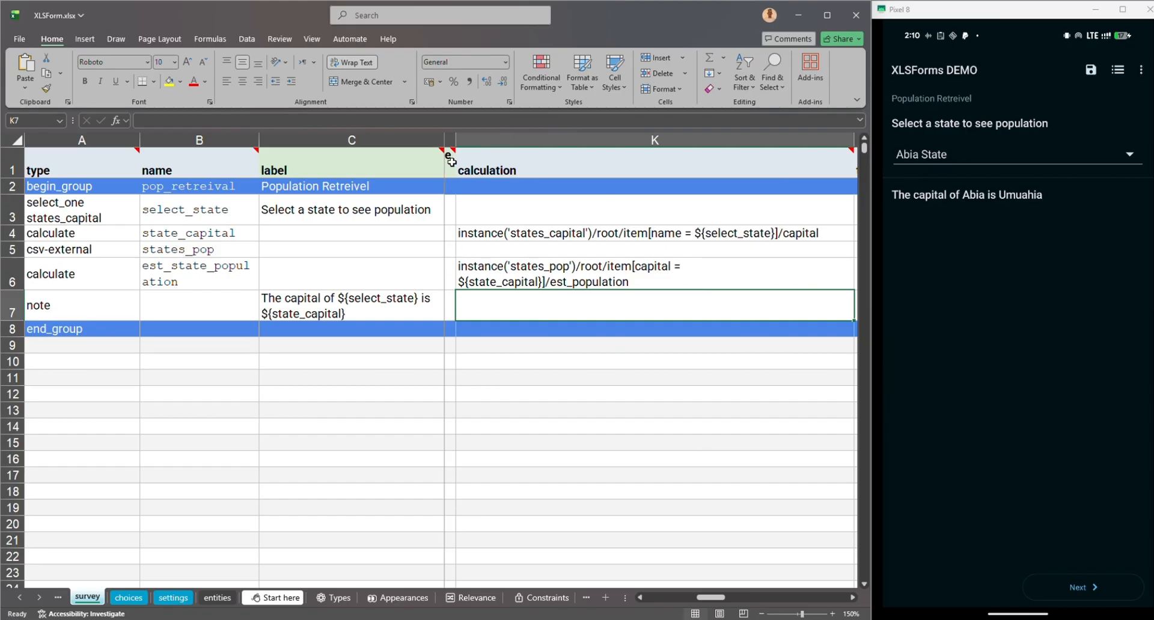
Compare the state_capital and est_state_population calculations with the common lookup syntax on the List lookups sheet, returning to the survey sheet
drag(454, 143, 450, 142)
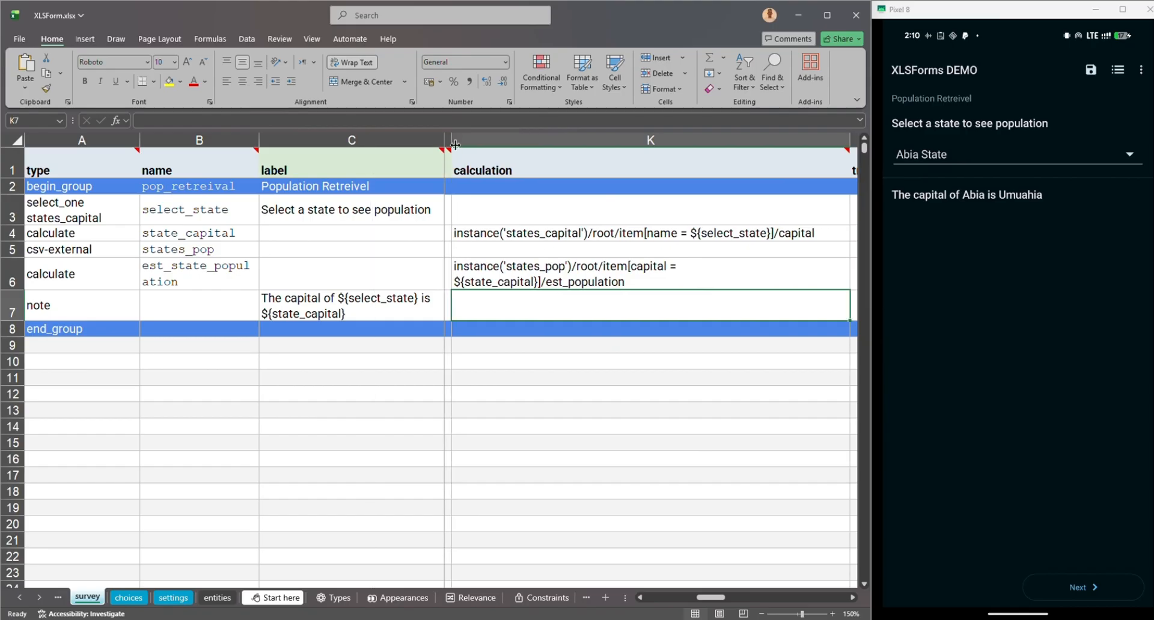
click(499, 272)
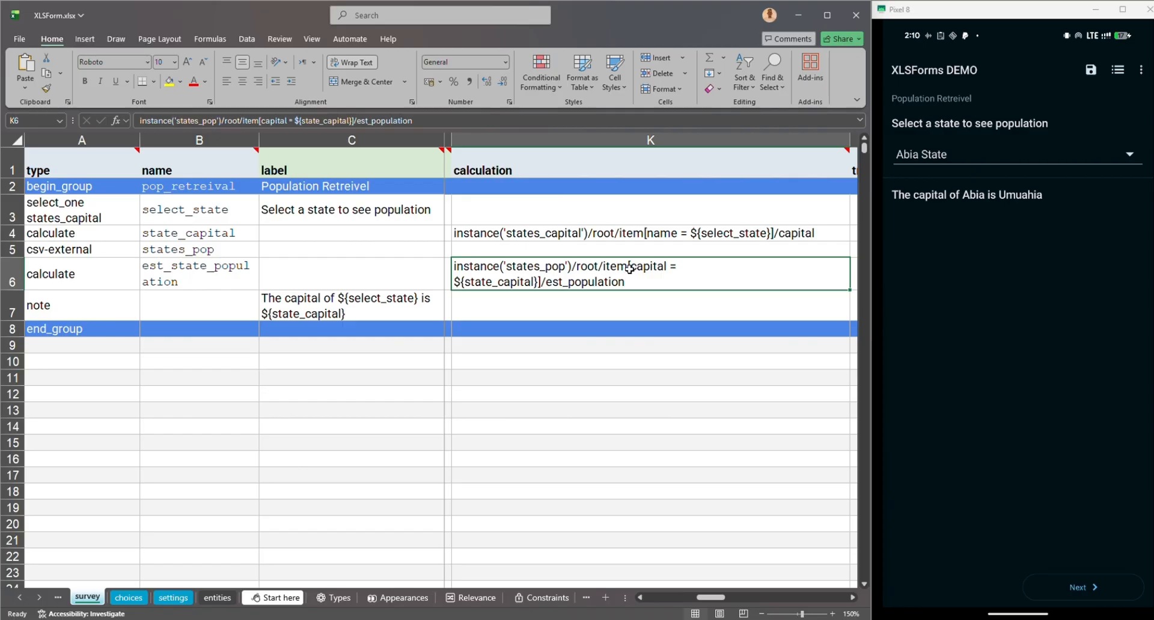
click(654, 235)
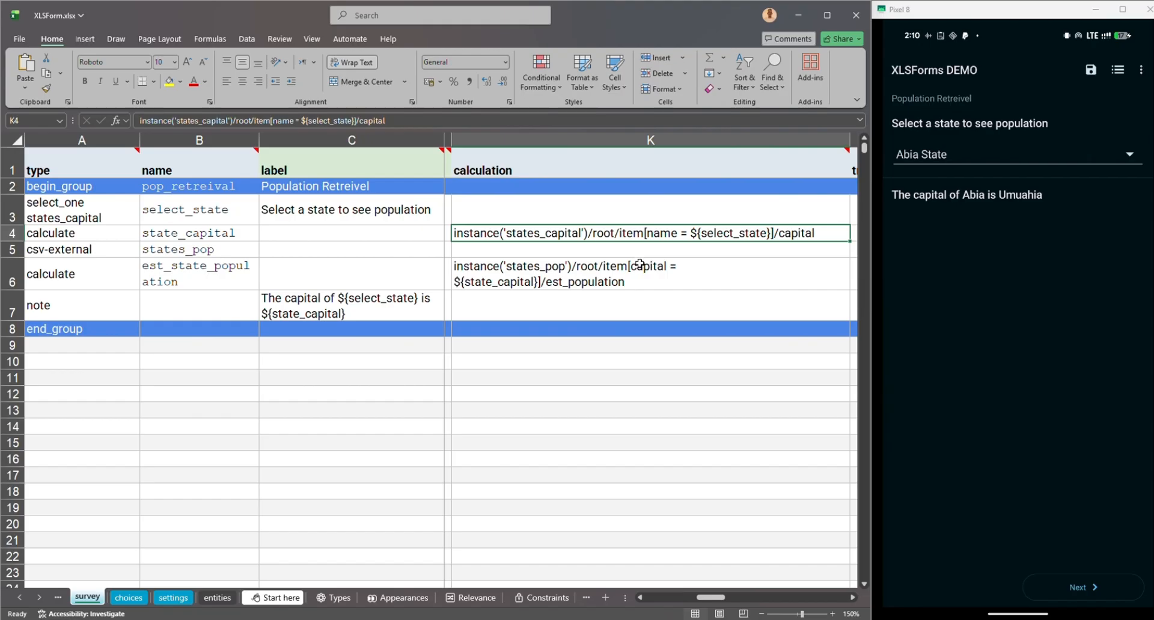
click(585, 597)
click(586, 597)
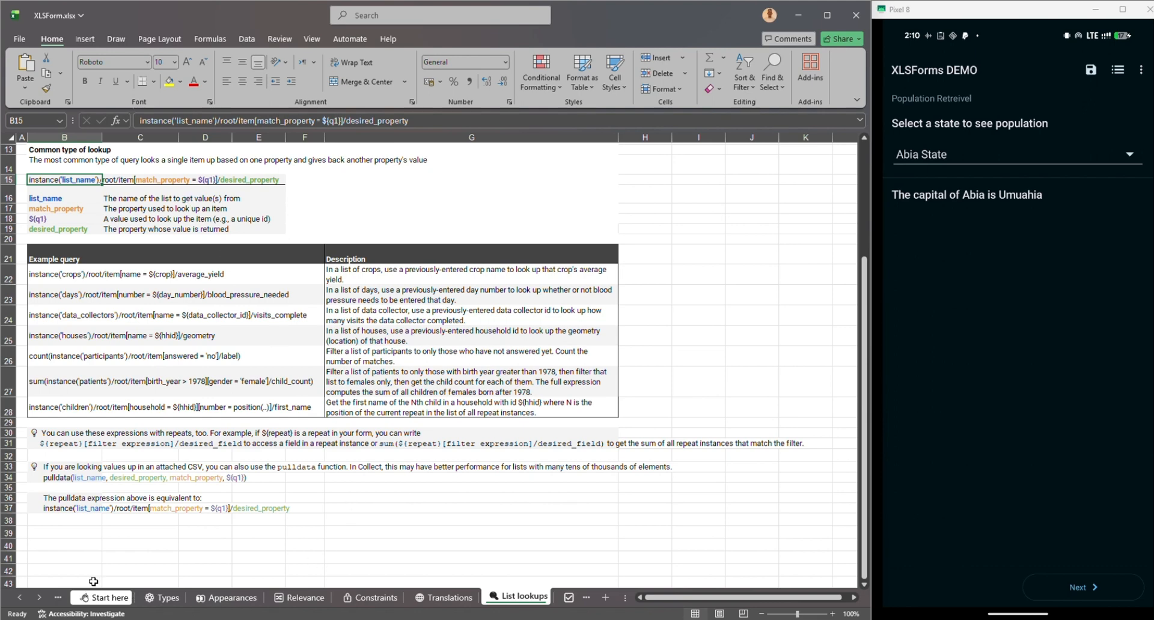
click(59, 597)
click(58, 597)
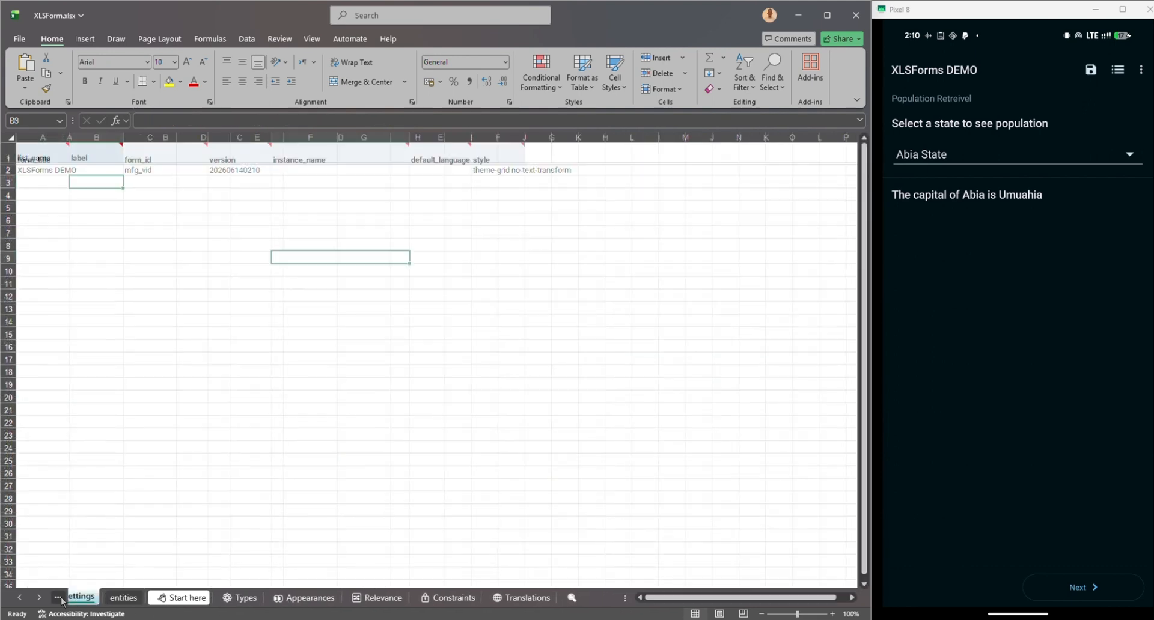
click(58, 597)
click(58, 597)
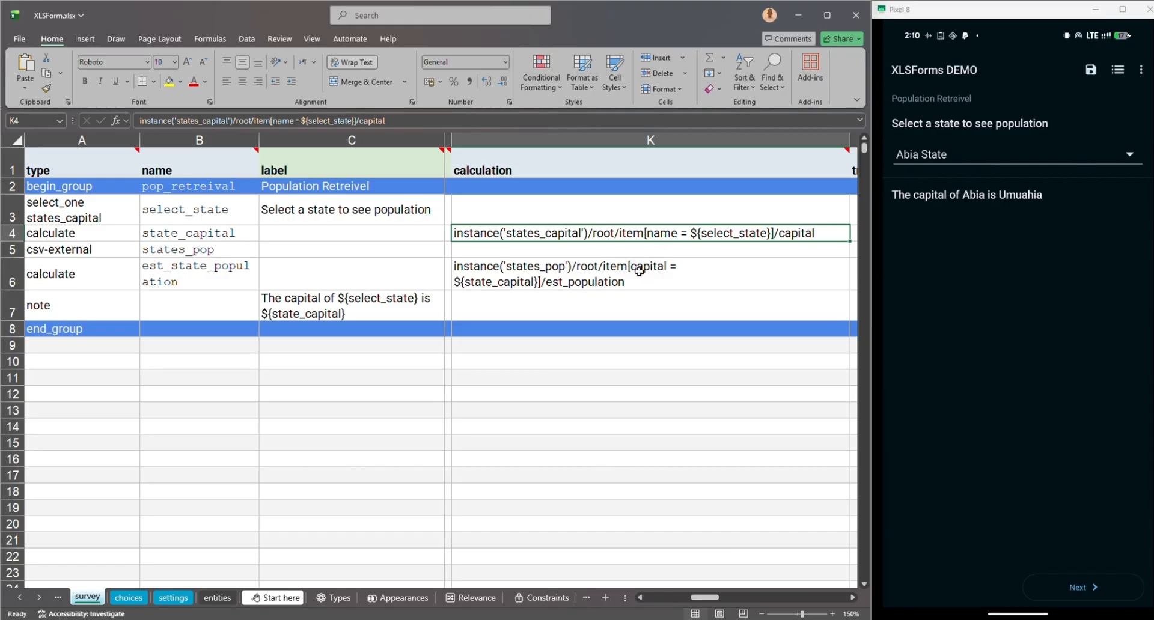
Switch to the XLSForms DEMO draft in ODK Central and upload XLSForm.xlsx as the new form definition despite the workflow warnings
click(645, 350)
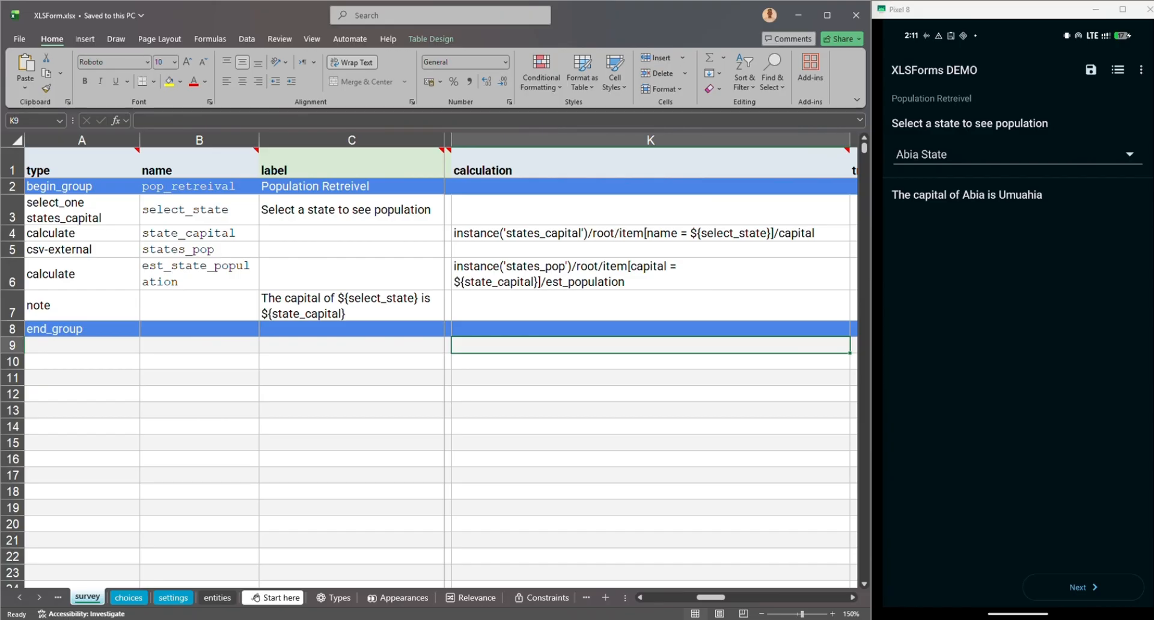
drag(1153, 10, 770, 68)
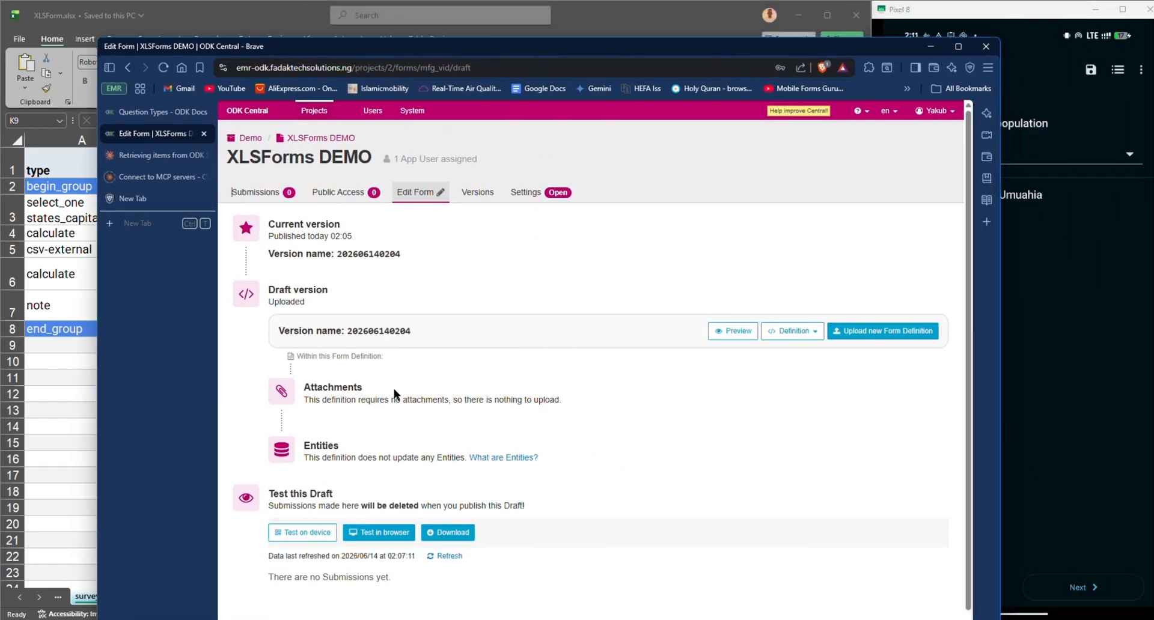
click(894, 333)
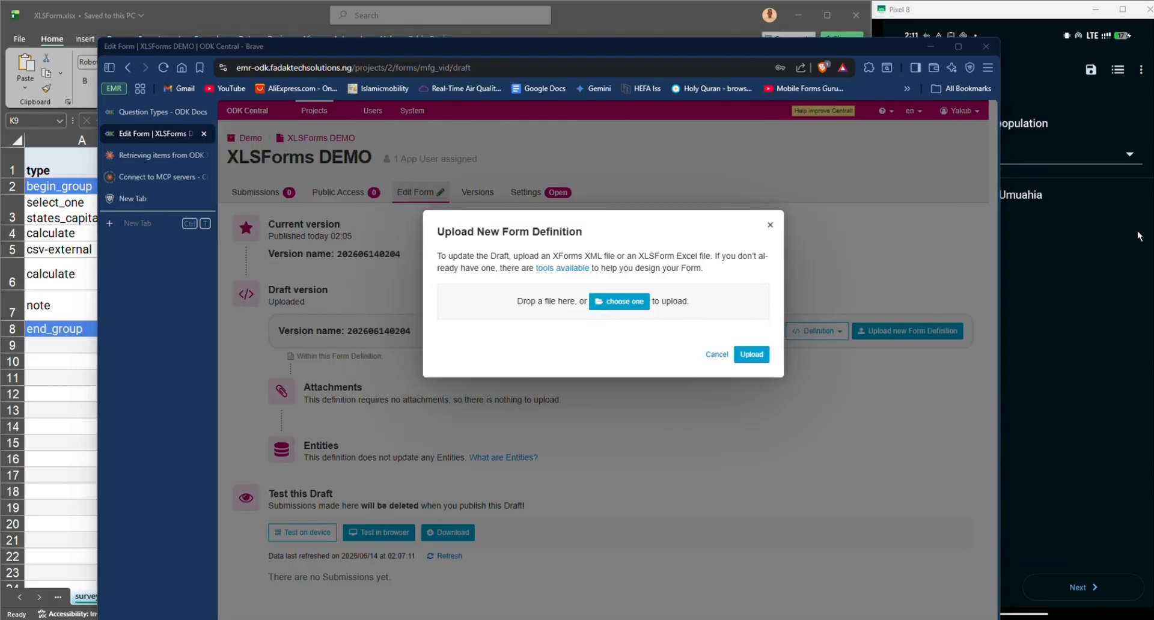
drag(947, 262, 612, 314)
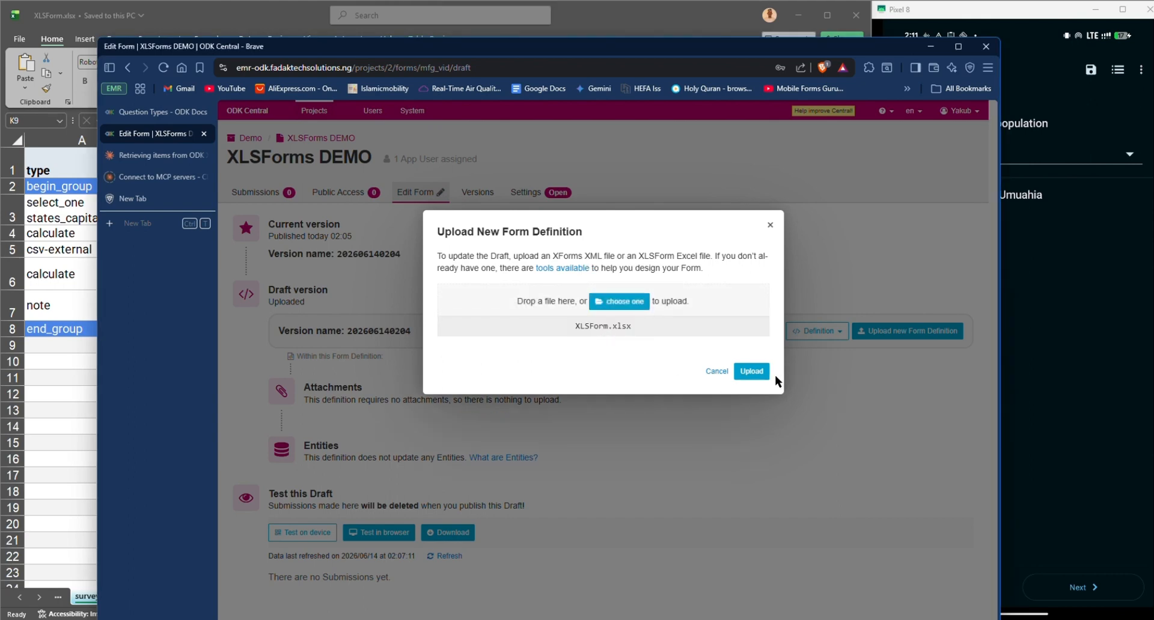
click(755, 374)
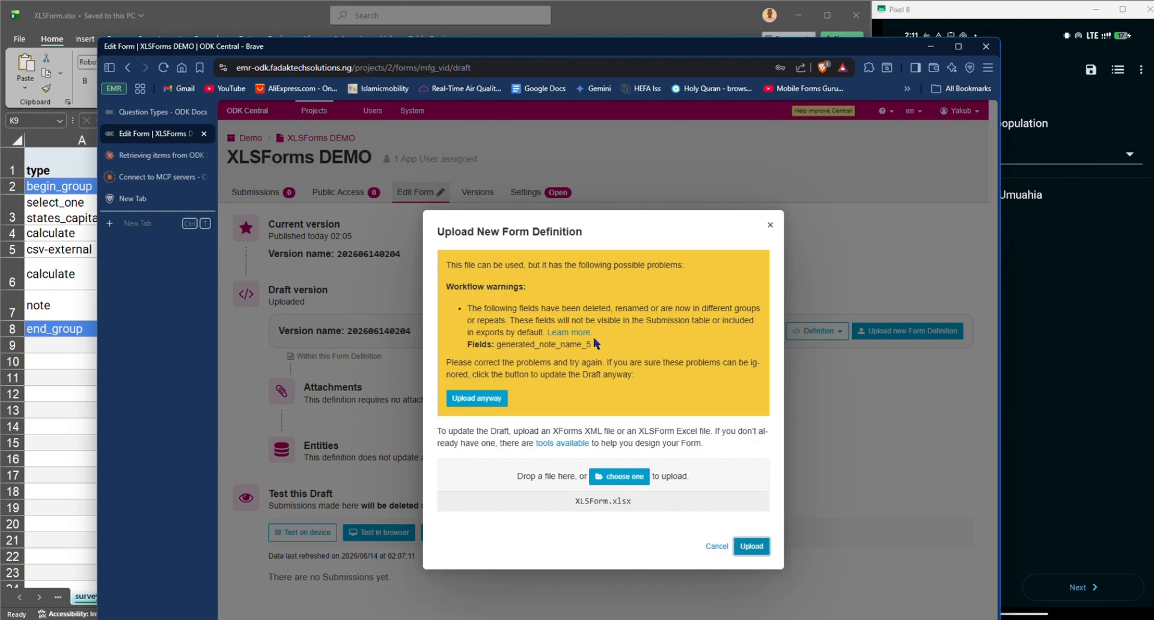
click(487, 400)
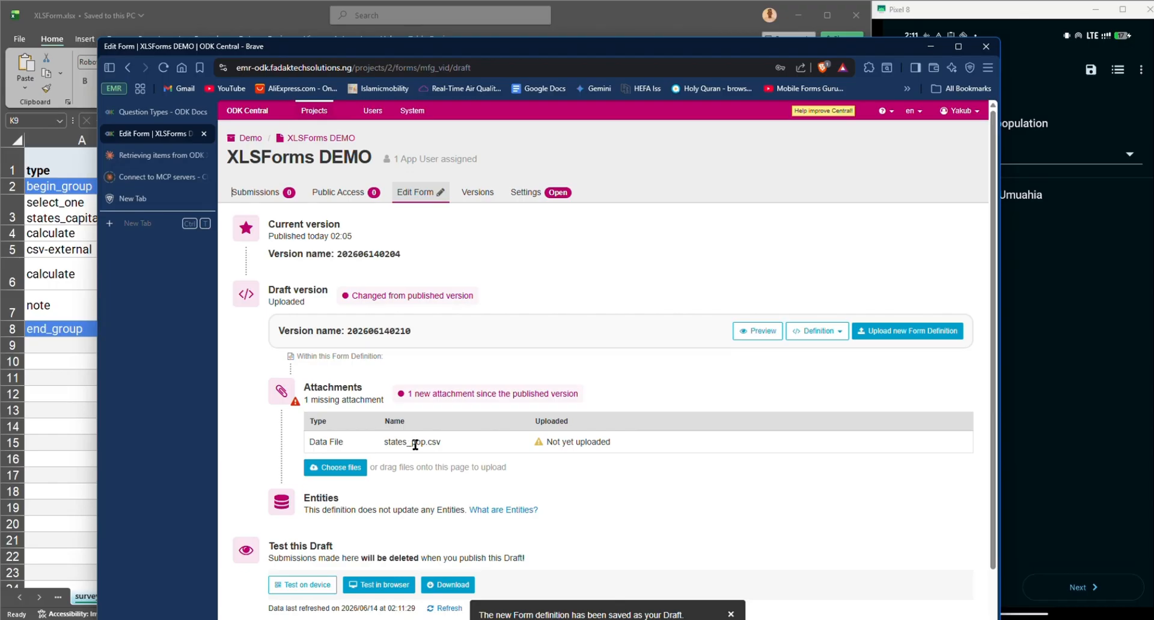
Check the csv-external row's name in the survey sheet and upload states_pop.csv as the draft's data file attachment in ODK Central
key(ctrl)
key(ctrl)
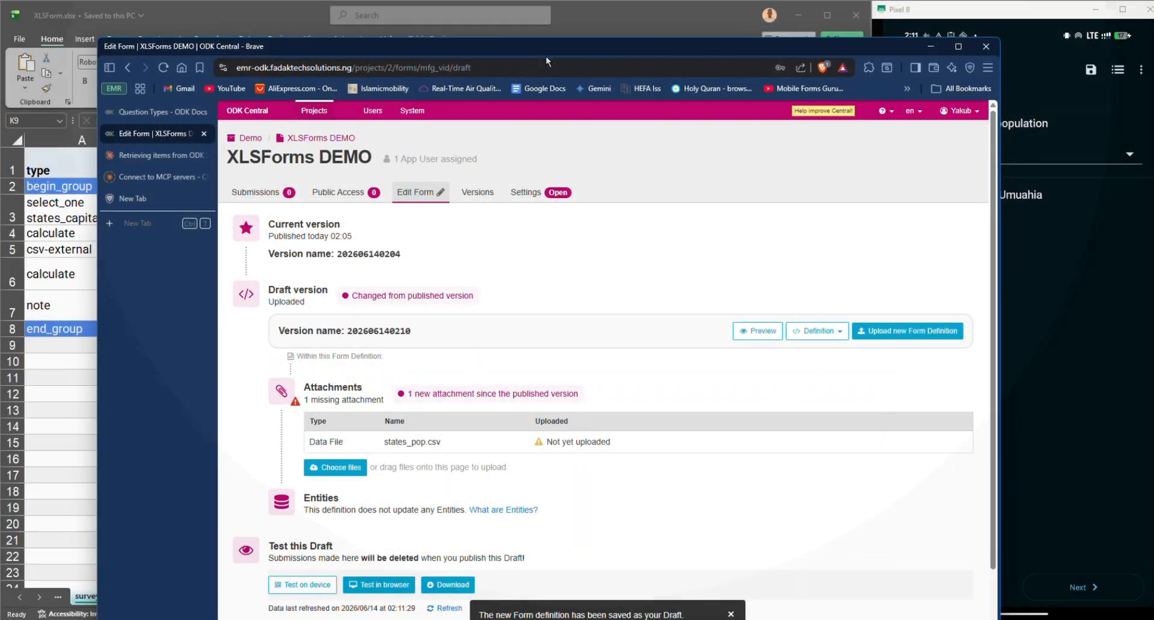
drag(525, 53, 742, 72)
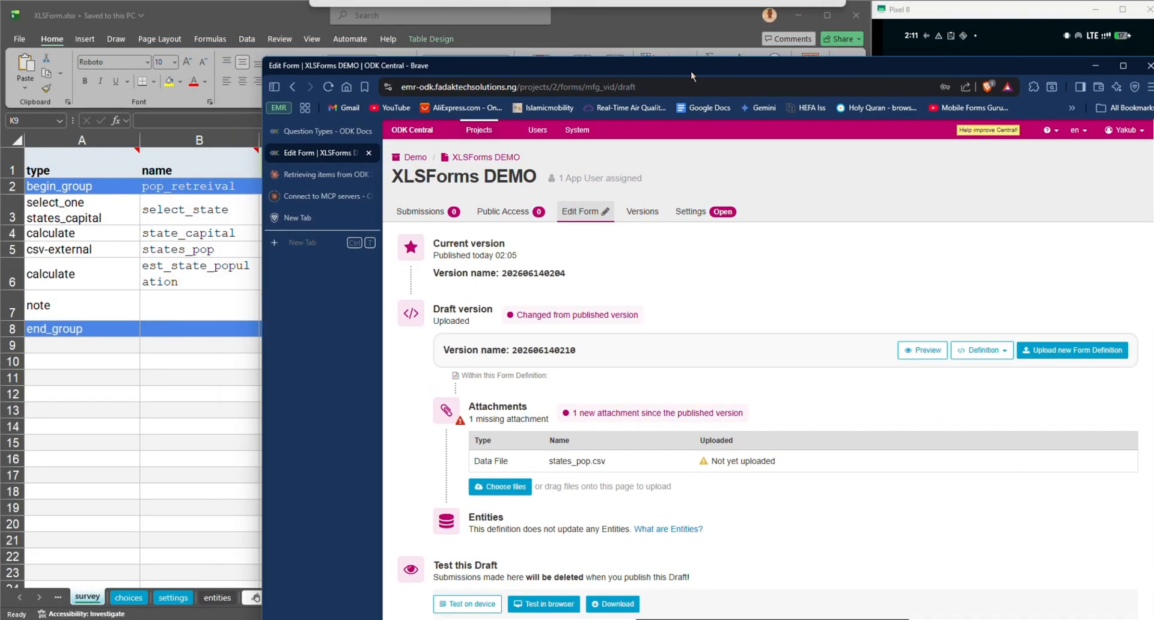
double_click(180, 252)
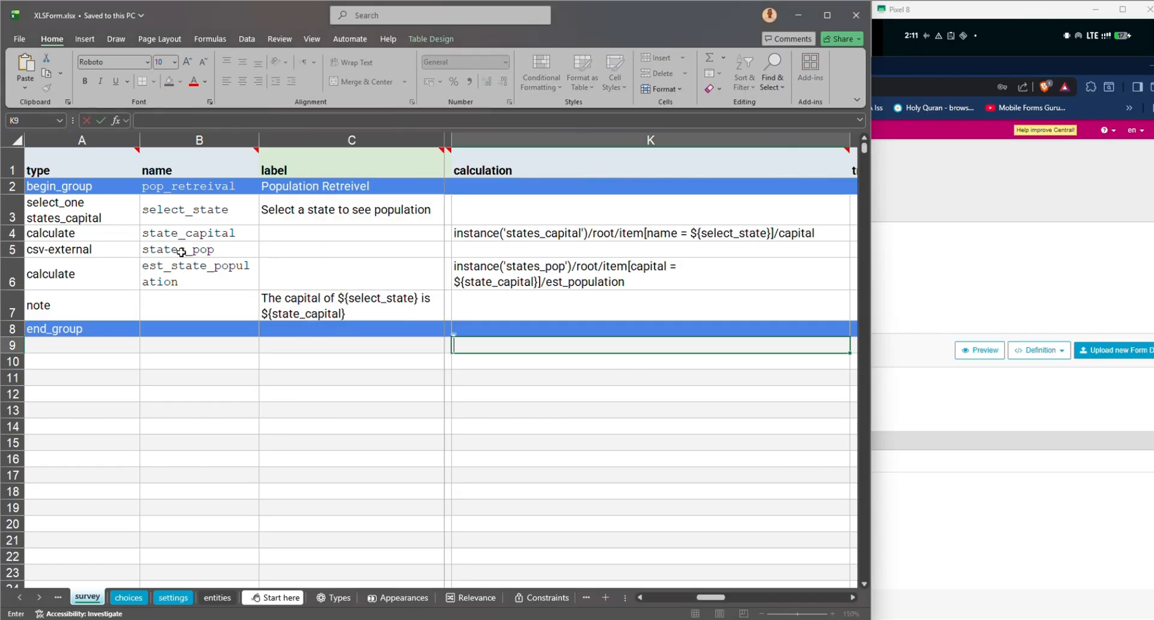
click(252, 249)
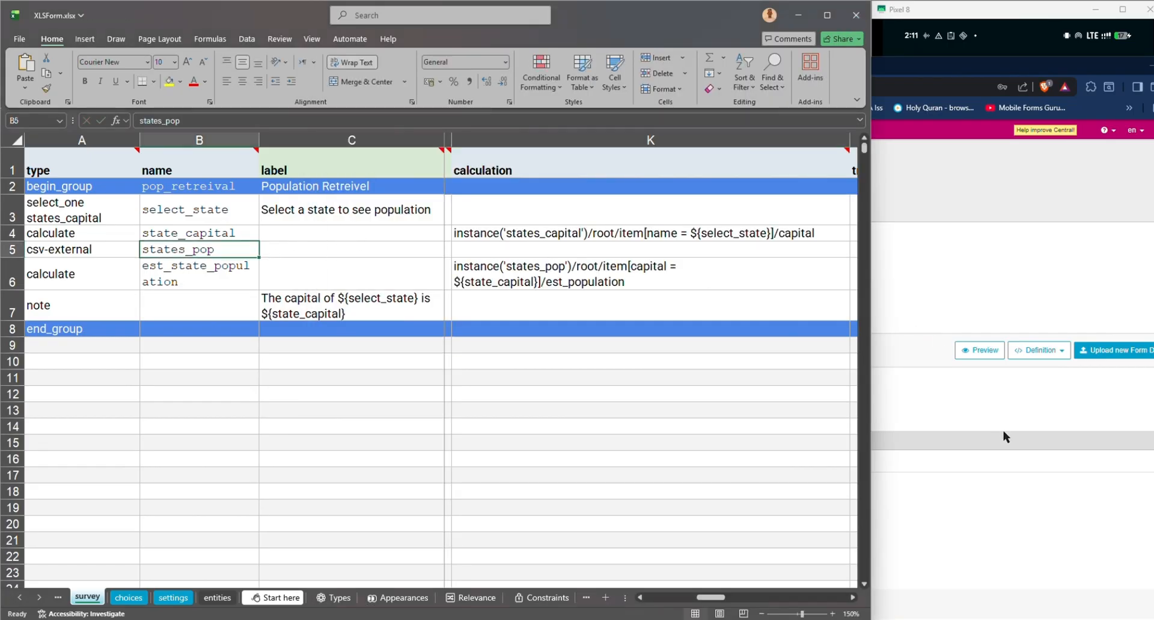
click(1020, 439)
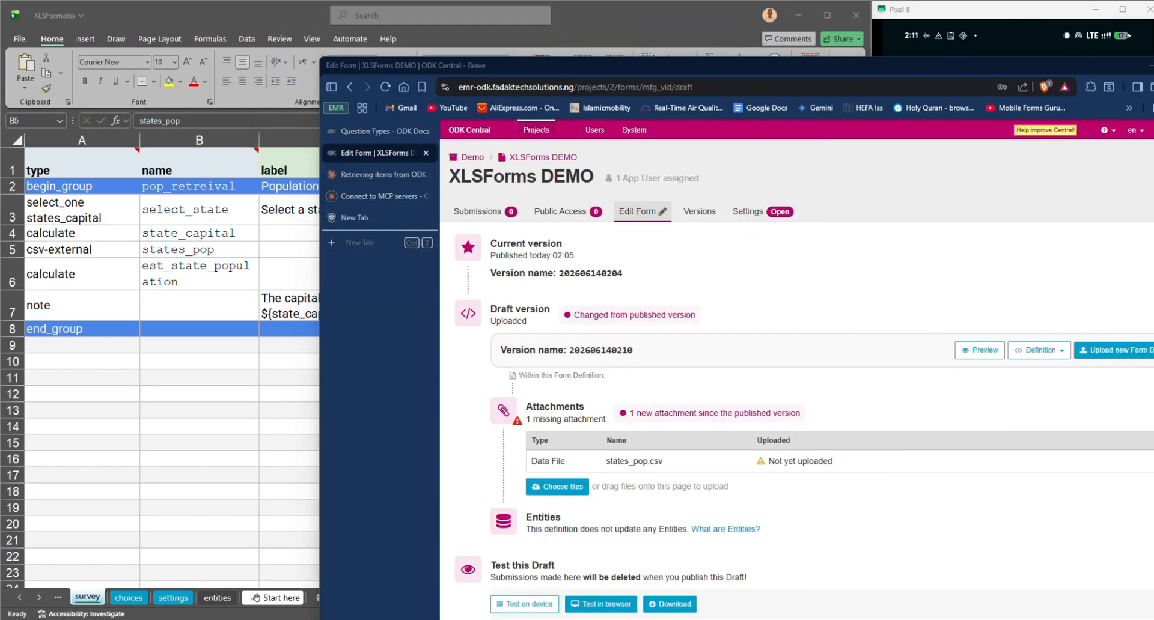
drag(968, 257, 600, 486)
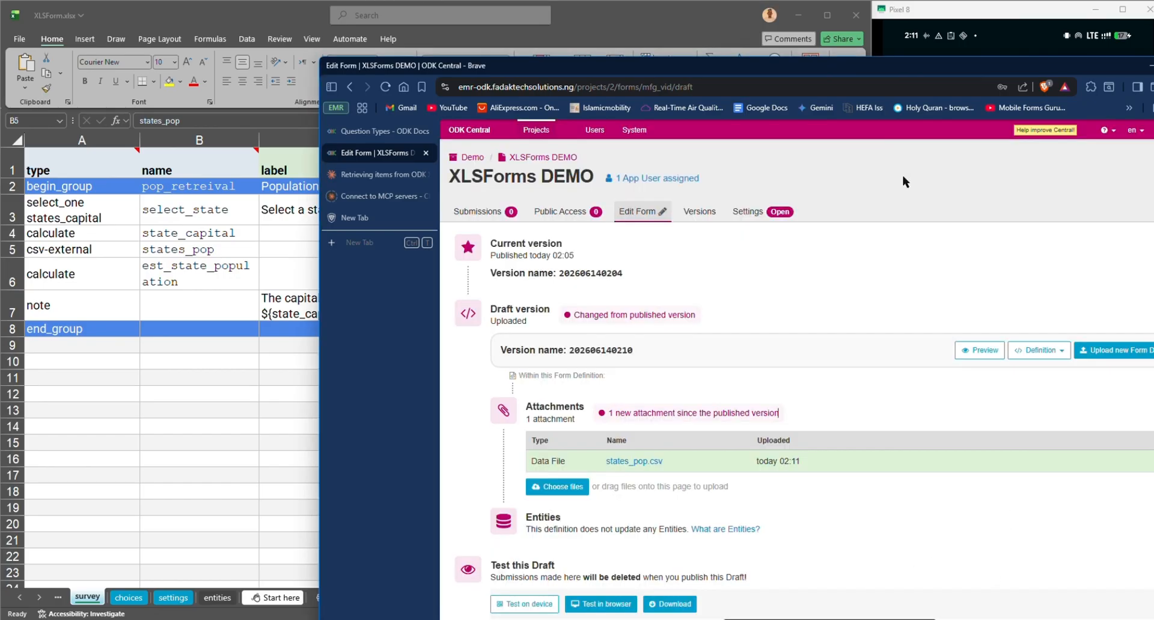
drag(915, 69, 1153, 114)
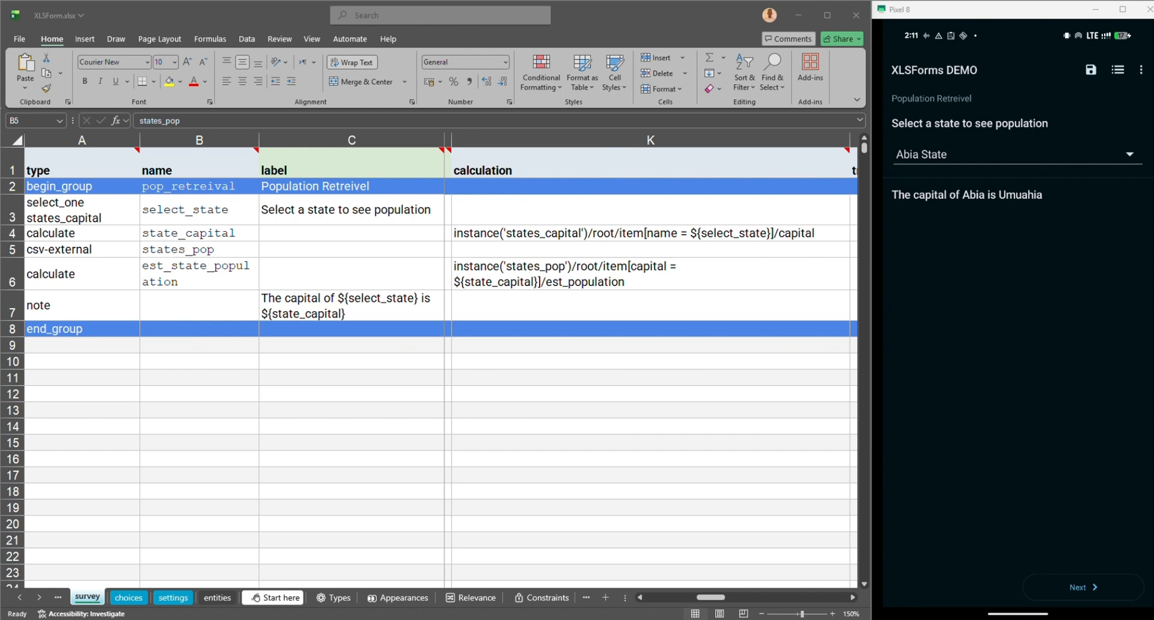
Extend the note's label in the survey sheet with the text "and the population is ~" after ${state_capital}
click(373, 311)
double_click(373, 312)
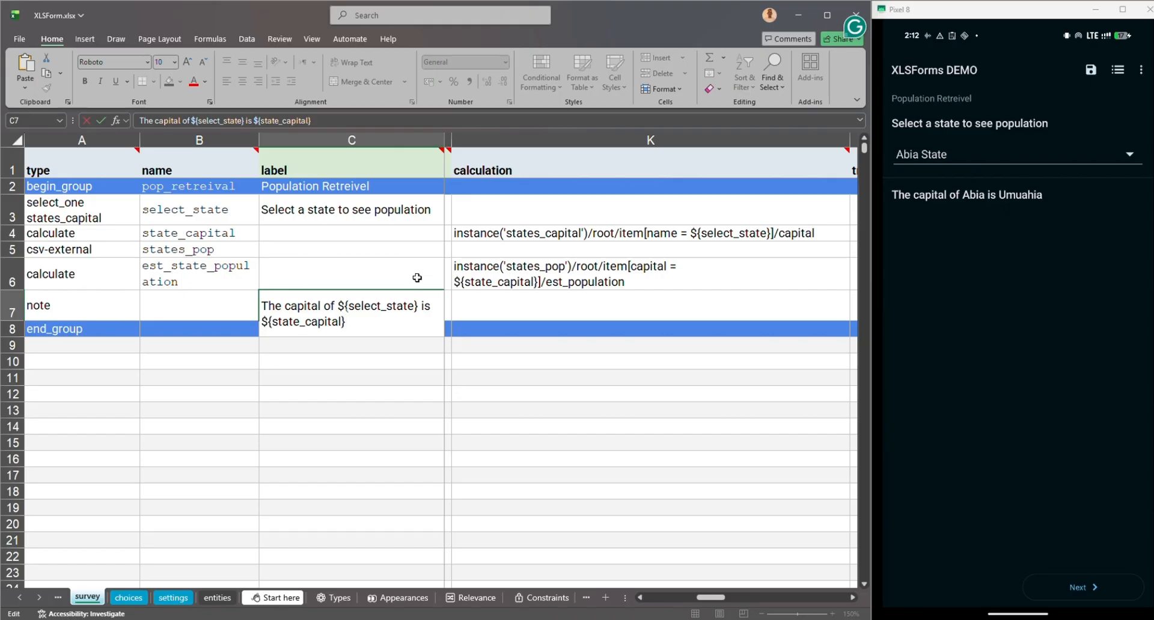
text(and the po)
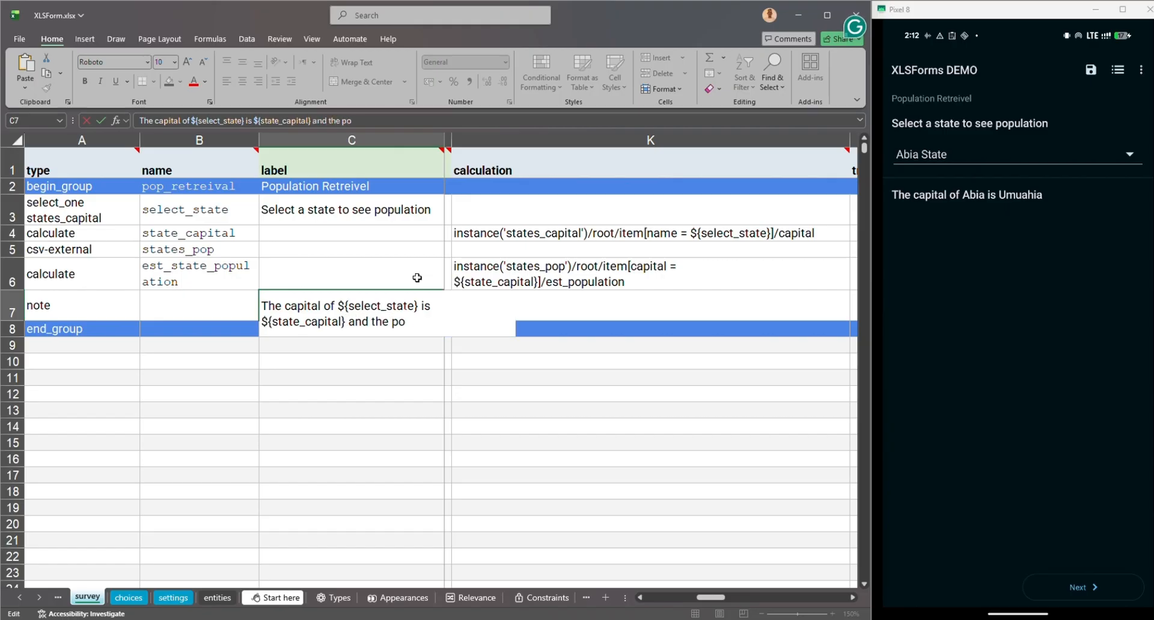
text(pulation id)
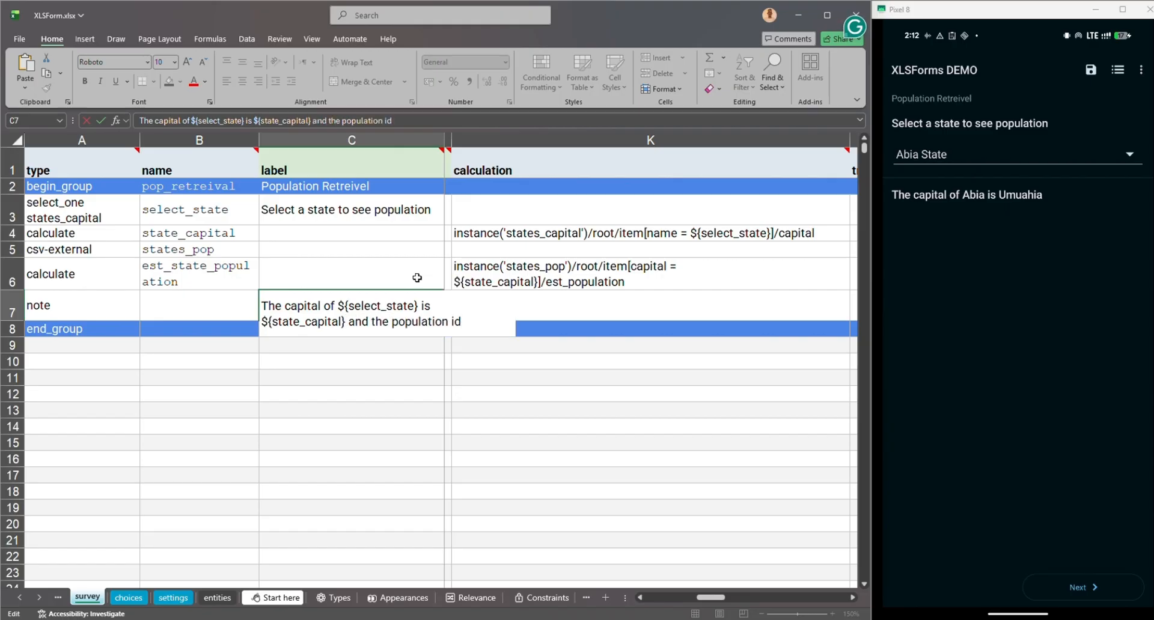
key(BackSpace)
text(s ')
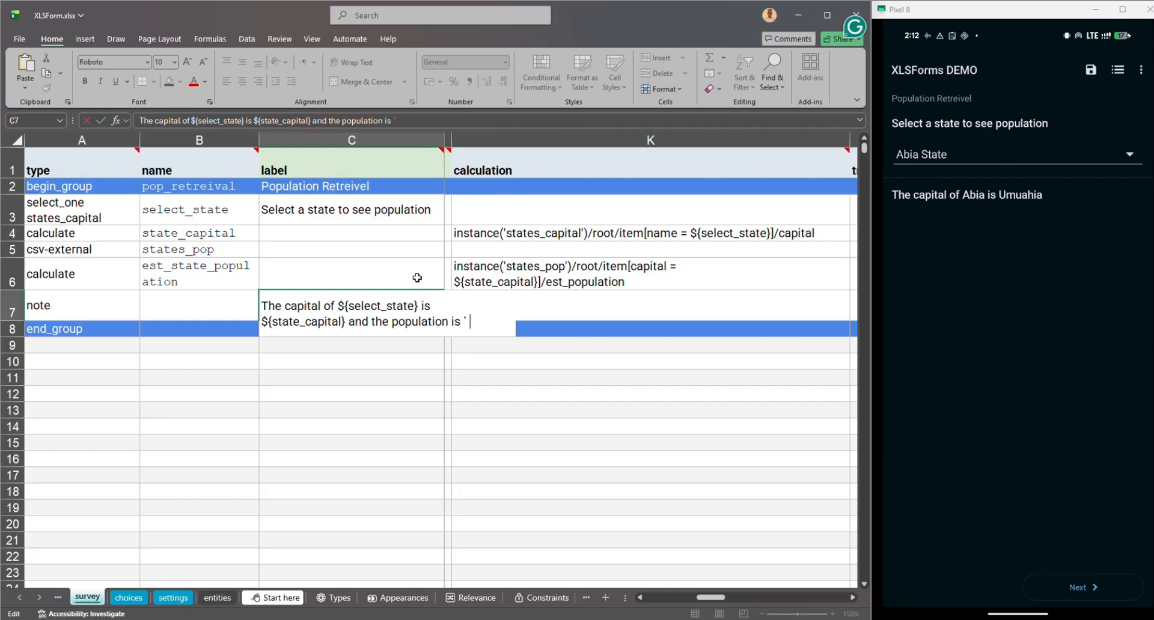
key(BackSpace)
text(~)
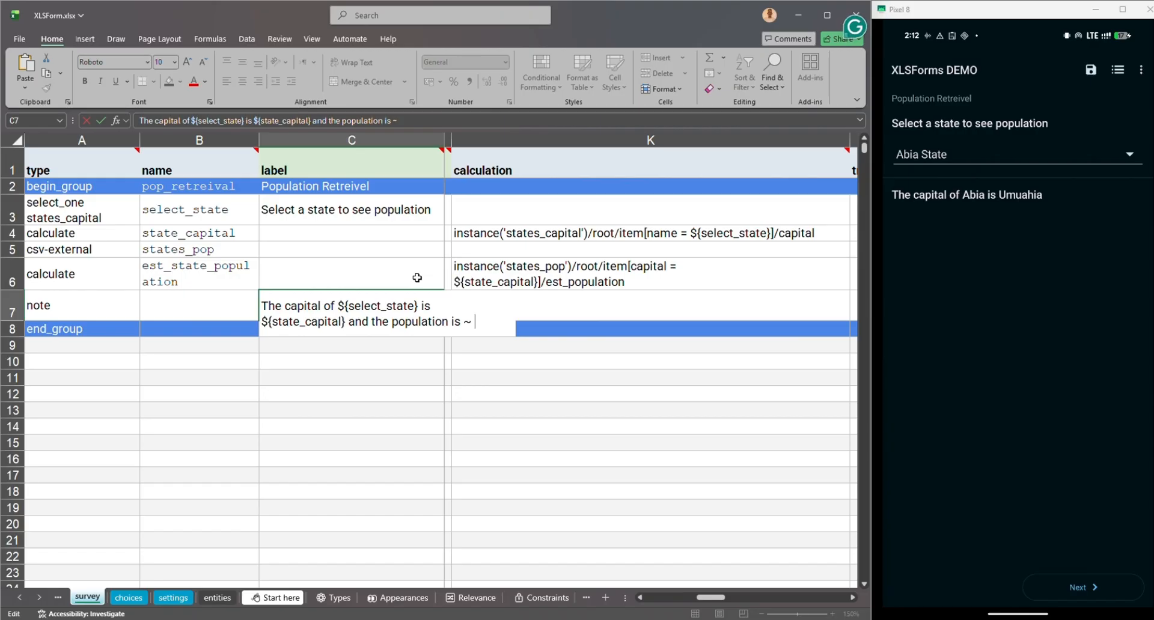
Append the reference ${est_state_population} to the end of the note's label in the survey sheet and save the workbook
click(202, 269)
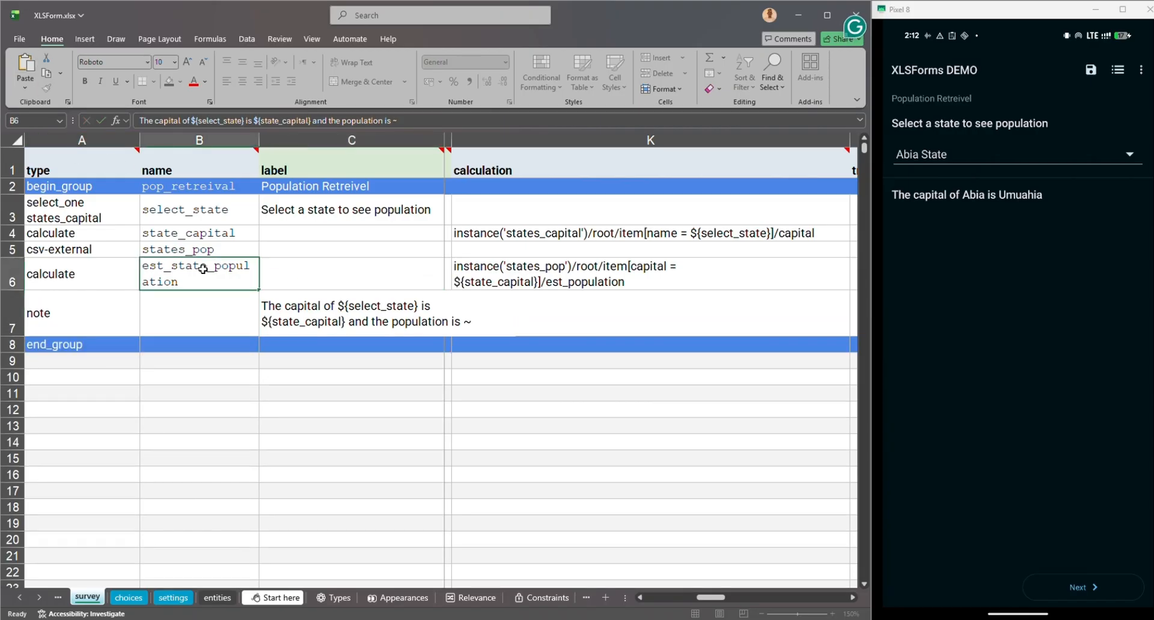
double_click(202, 268)
key(ctrl+c)
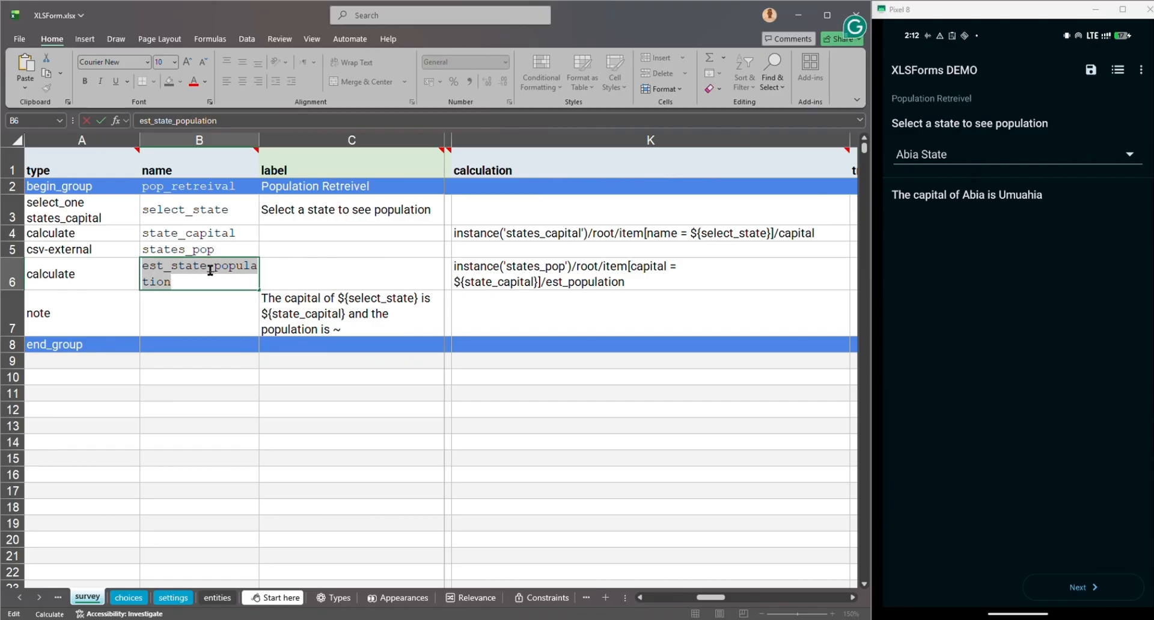
click(362, 327)
key(F2)
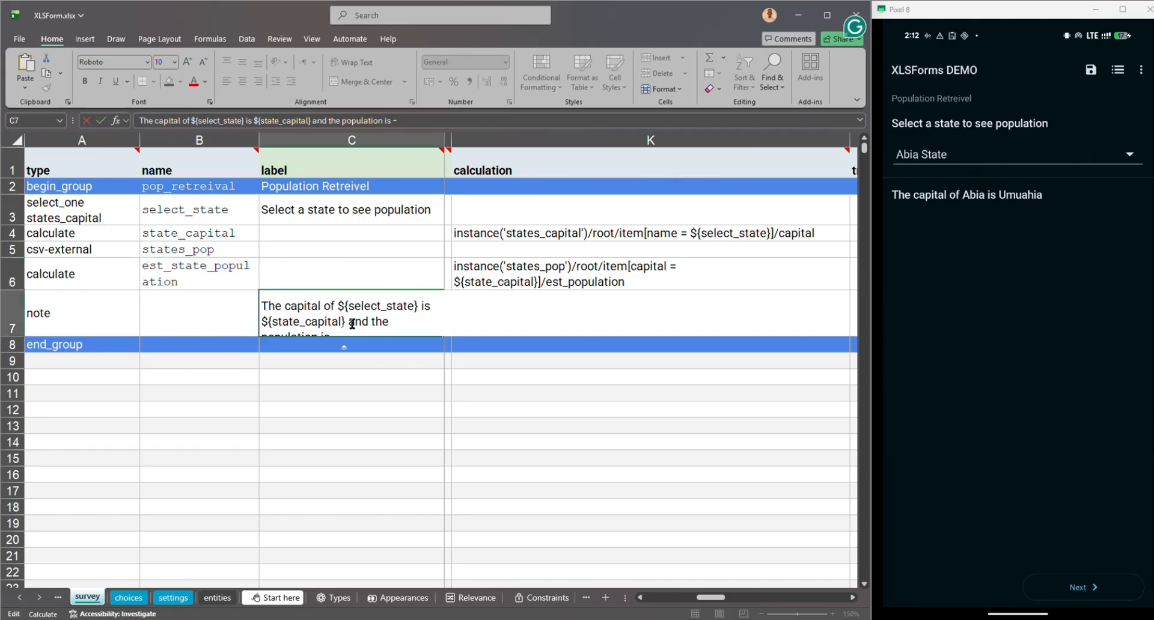
text(${)
key(ctrl+v)
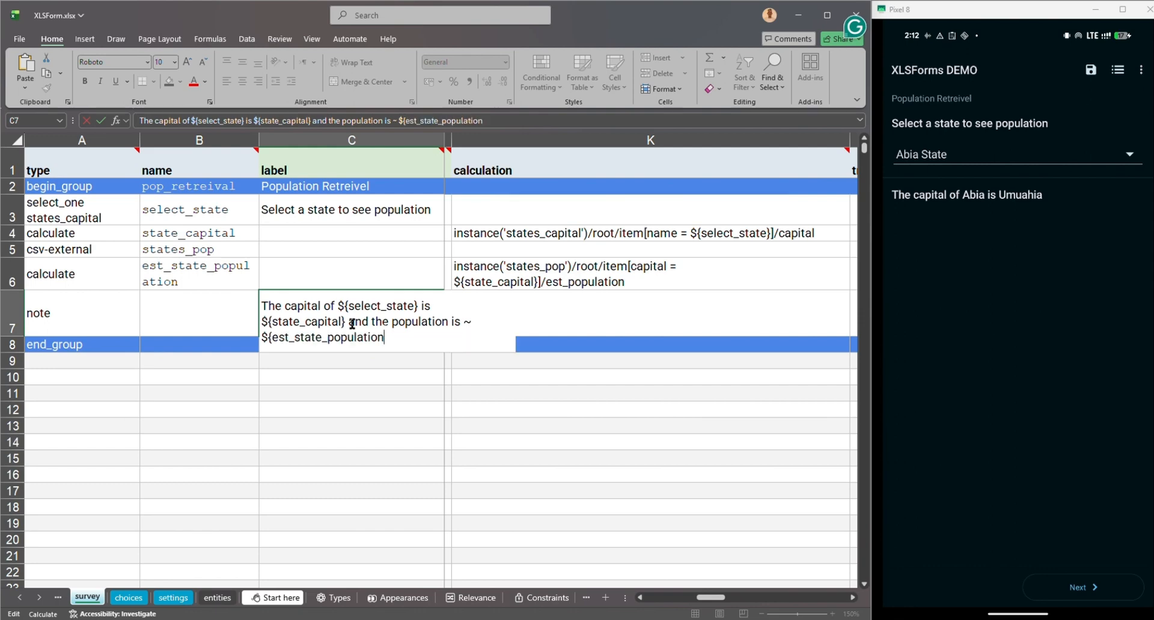
text(})
key(Return)
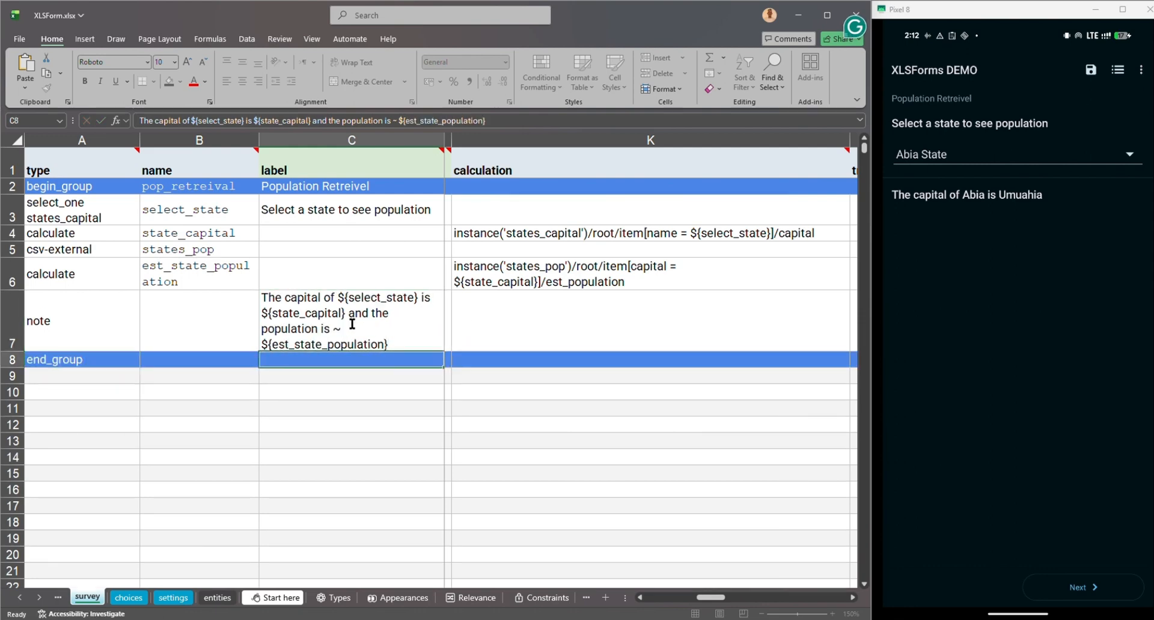
key(ctrl+s)
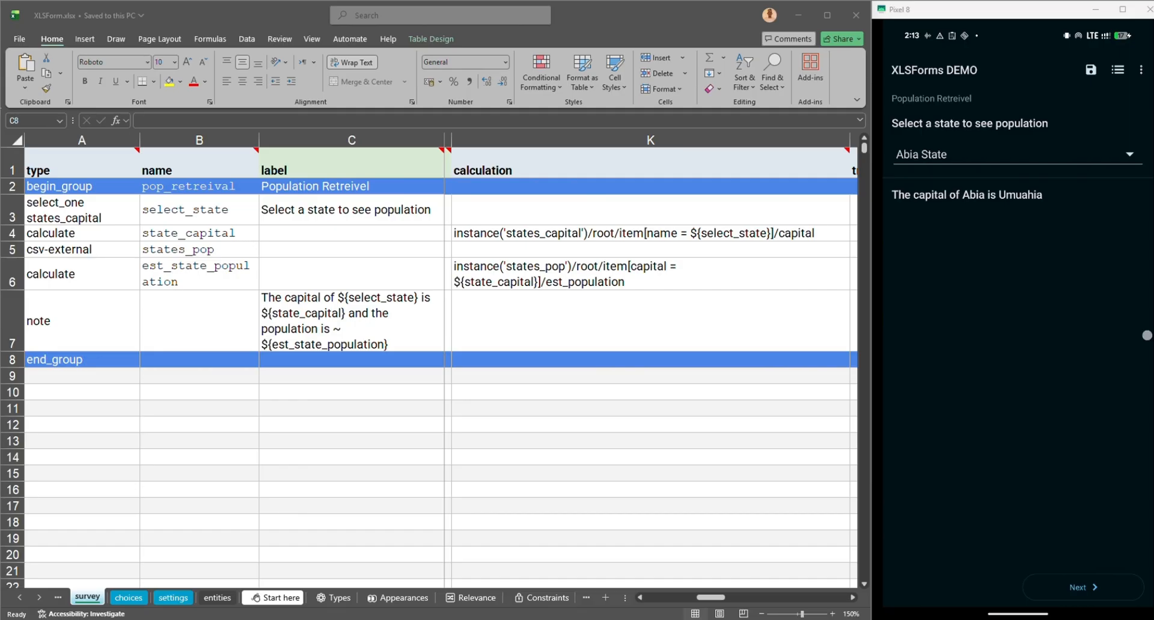
Switch to ODK Collect on the phone, leave the open XLSForms DEMO entry and discard it
drag(1146, 336, 1055, 354)
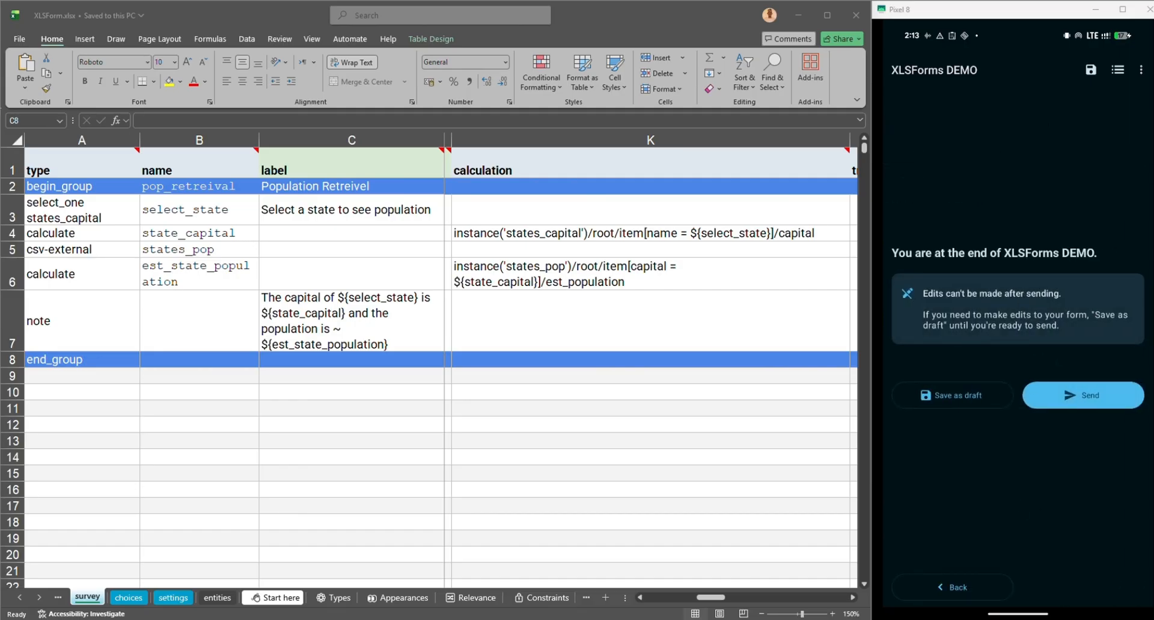
drag(1147, 448, 1102, 448)
click(1053, 323)
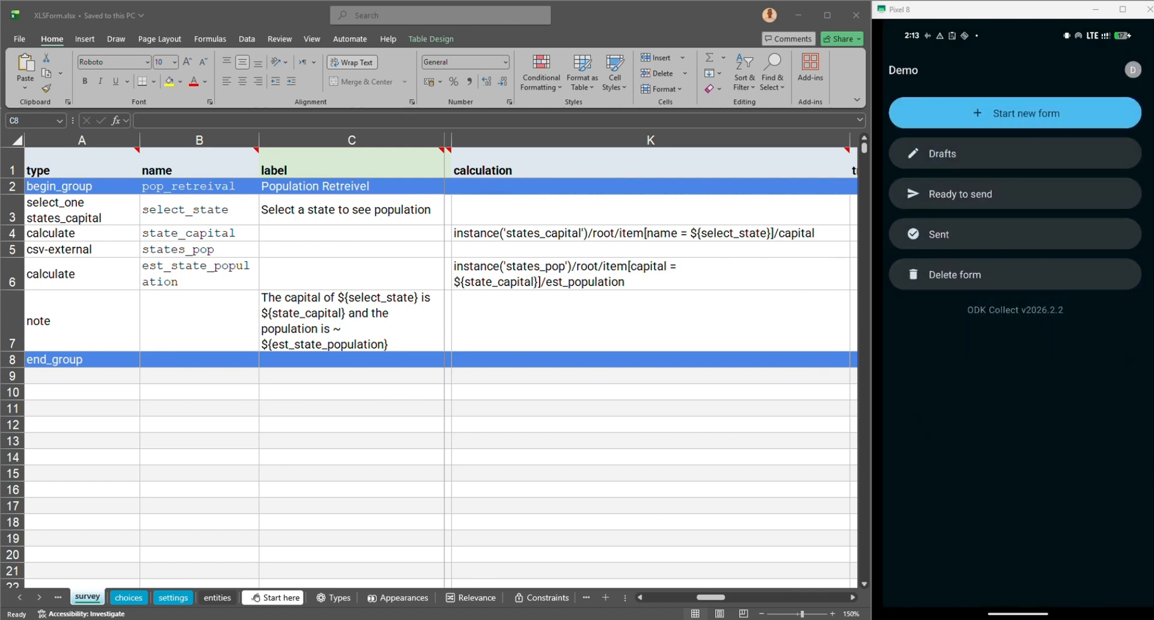
click(1066, 108)
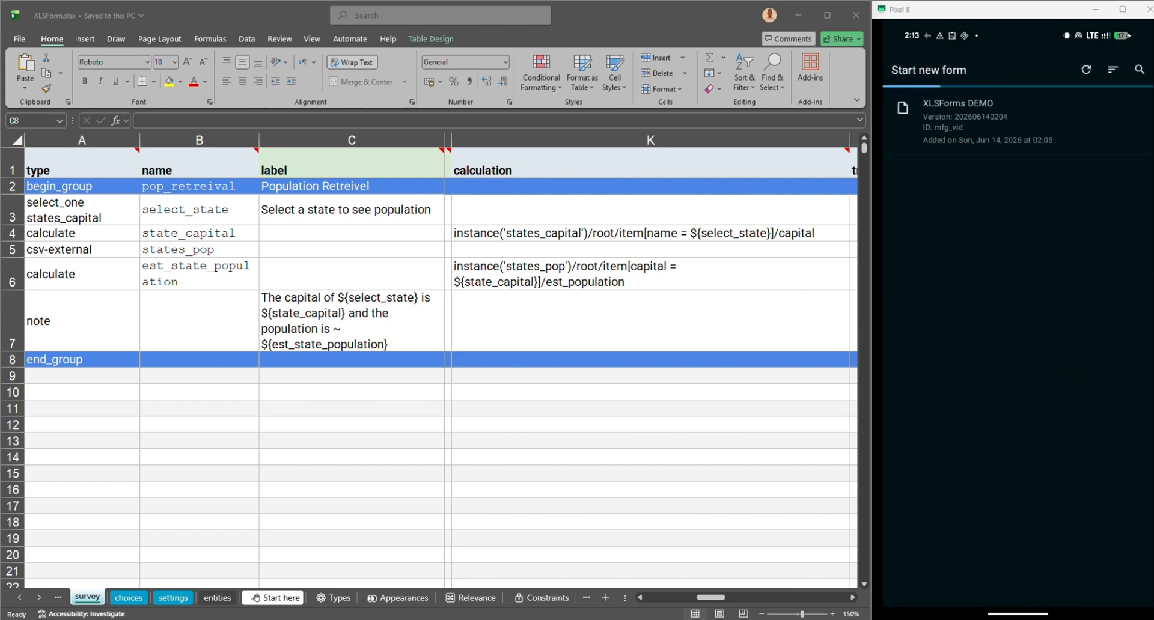
click(1049, 123)
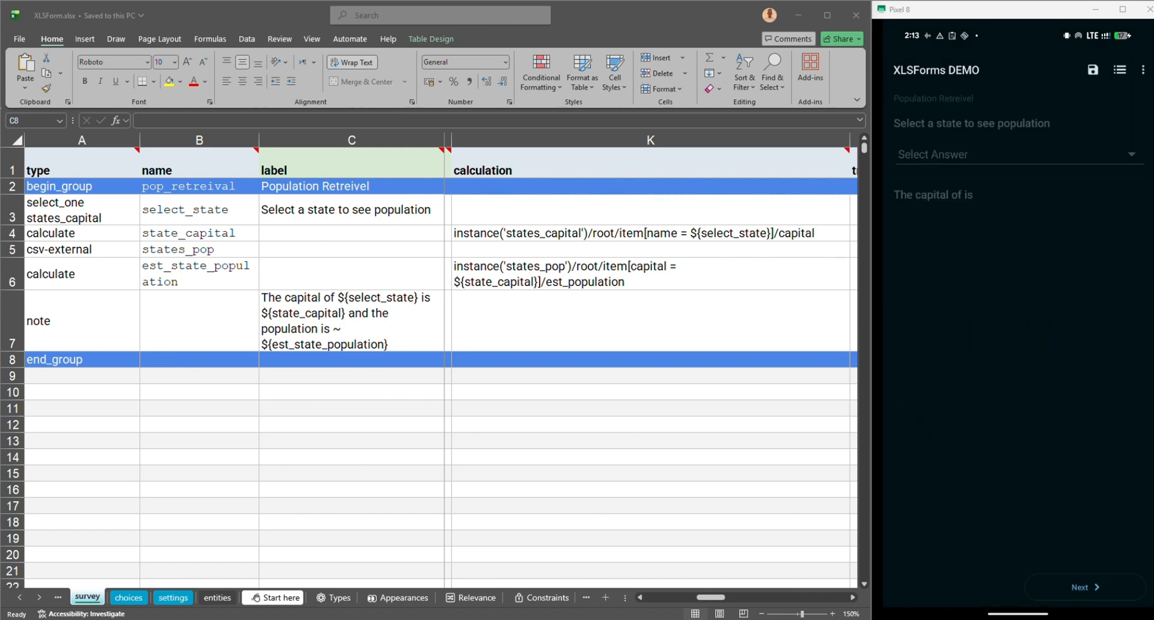
click(1063, 144)
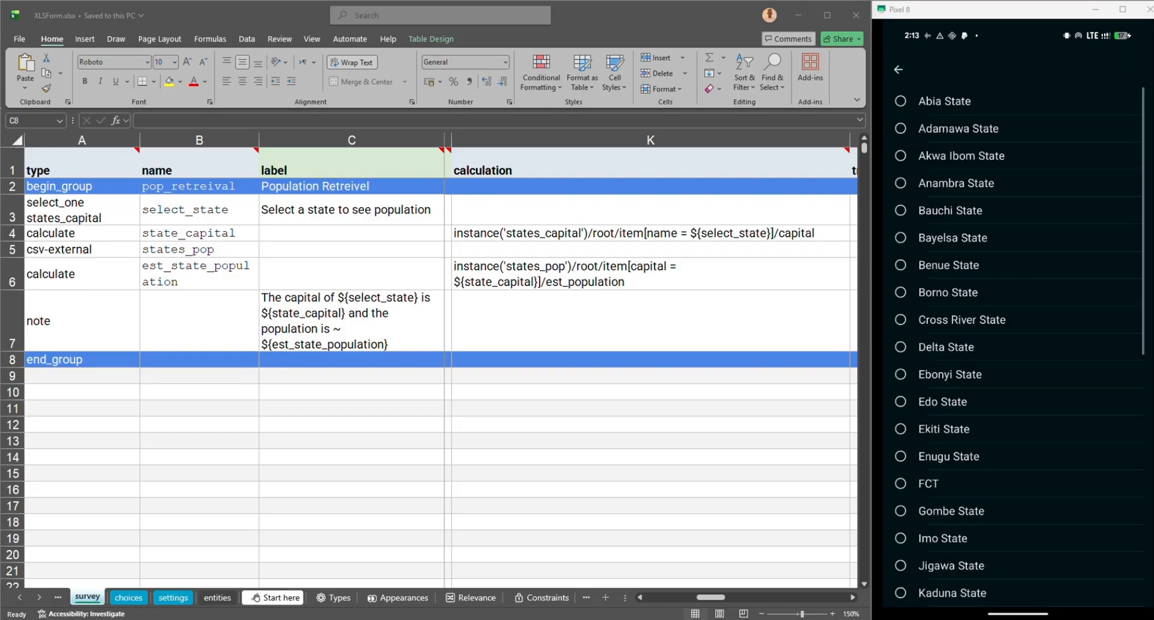
click(1017, 185)
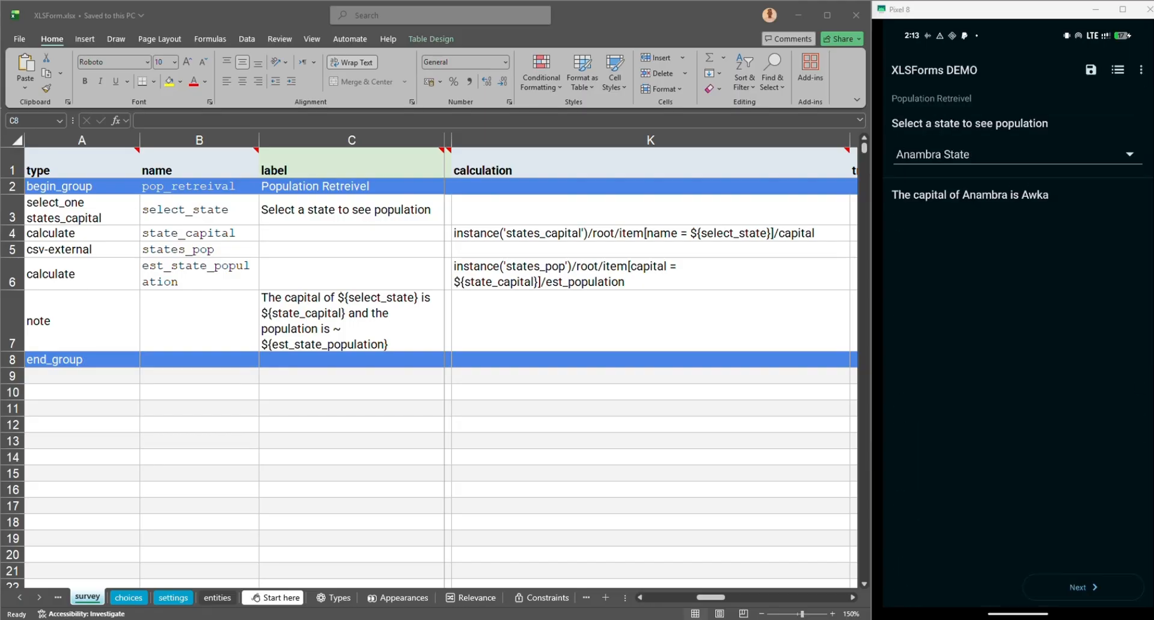
click(1082, 587)
key(Escape)
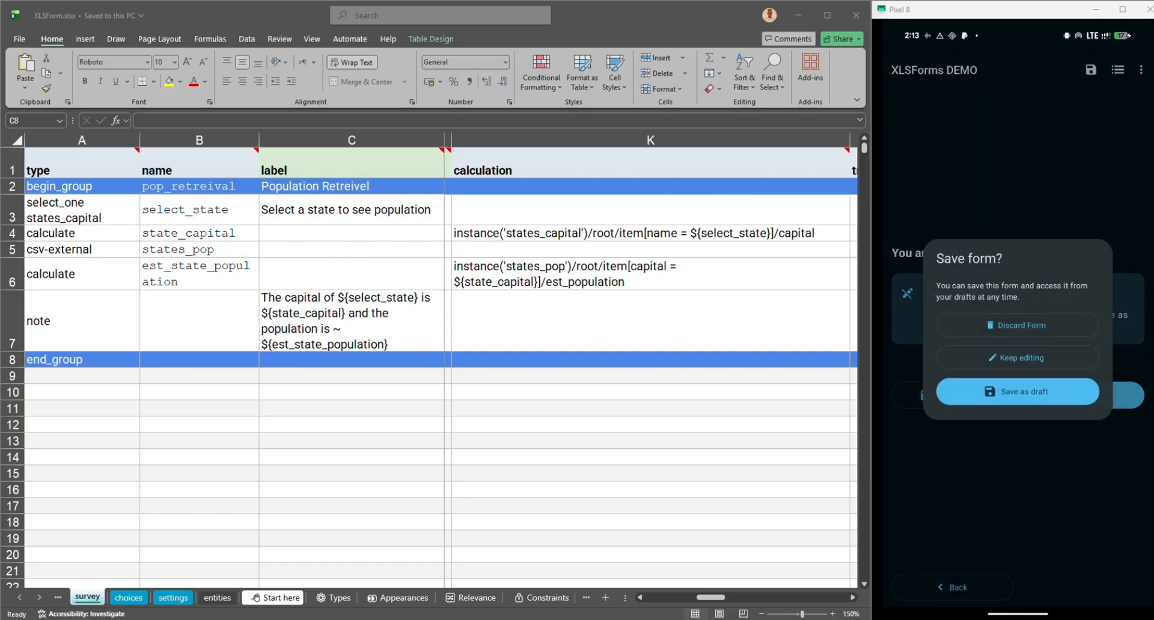
click(1053, 323)
Start a new XLSForms DEMO form in Collect and select Borno State to test the population note
click(1076, 112)
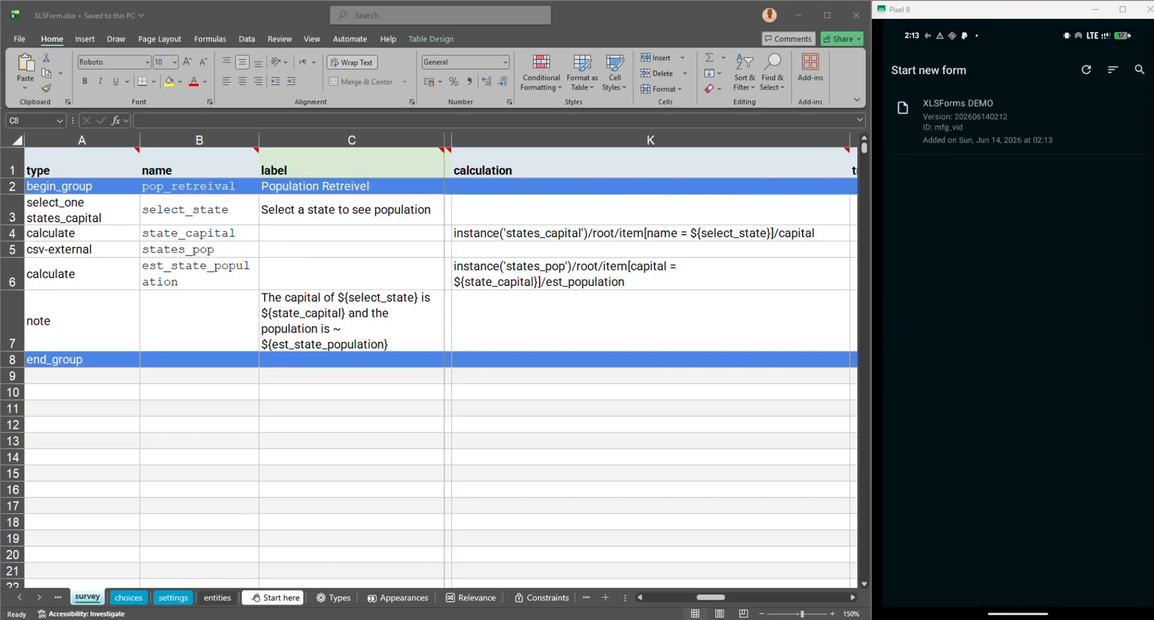
click(1074, 130)
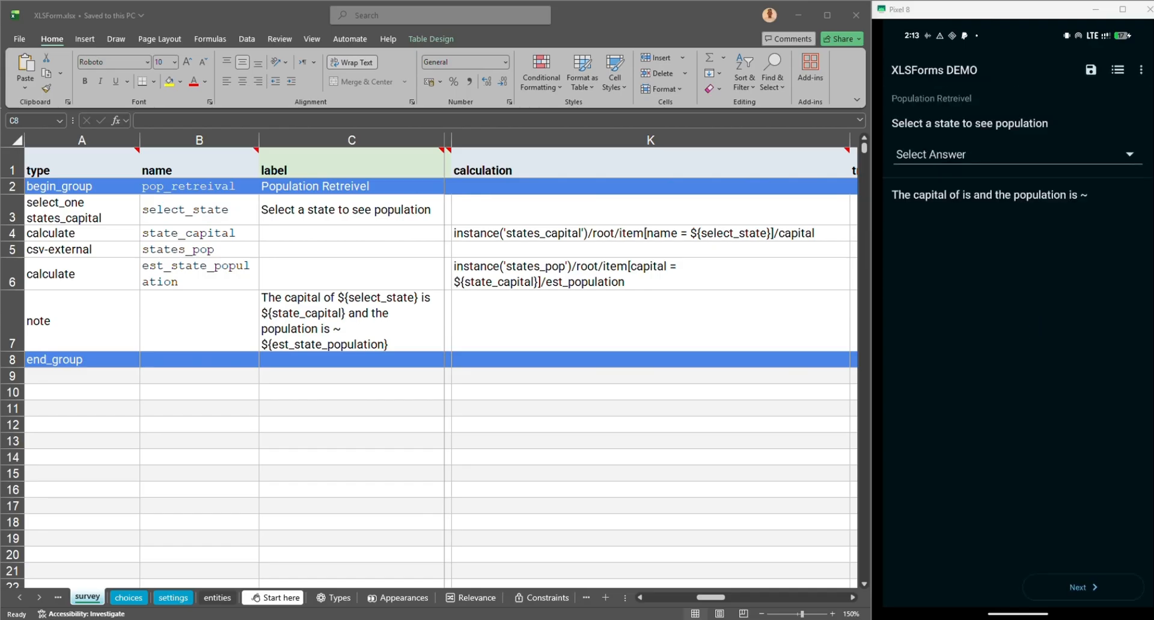
click(1071, 152)
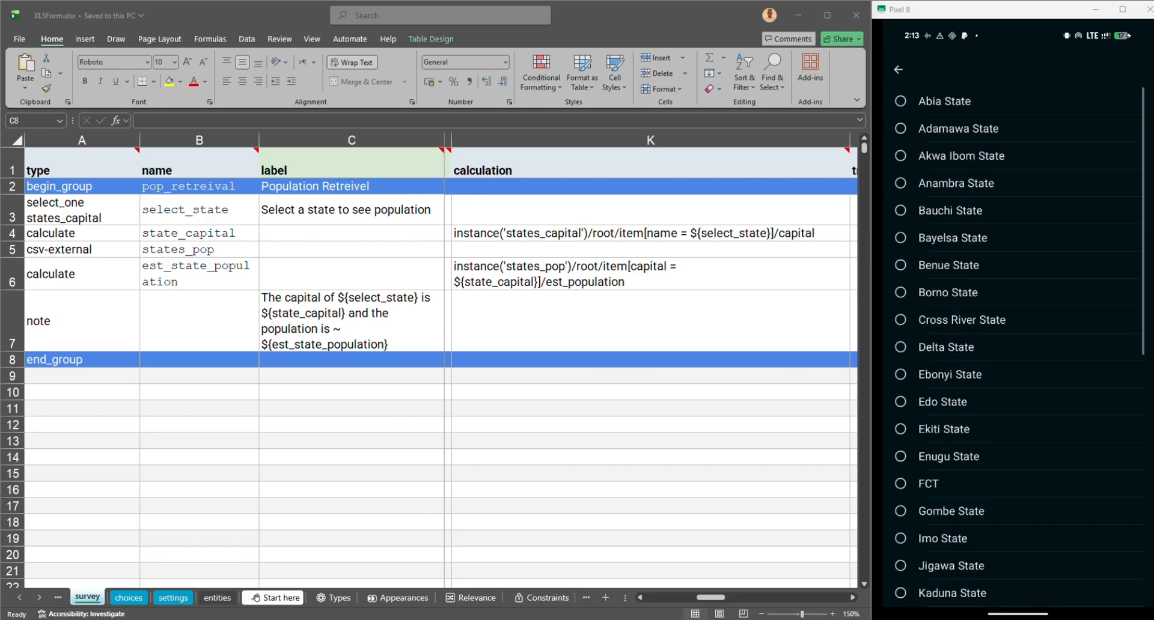
click(1023, 292)
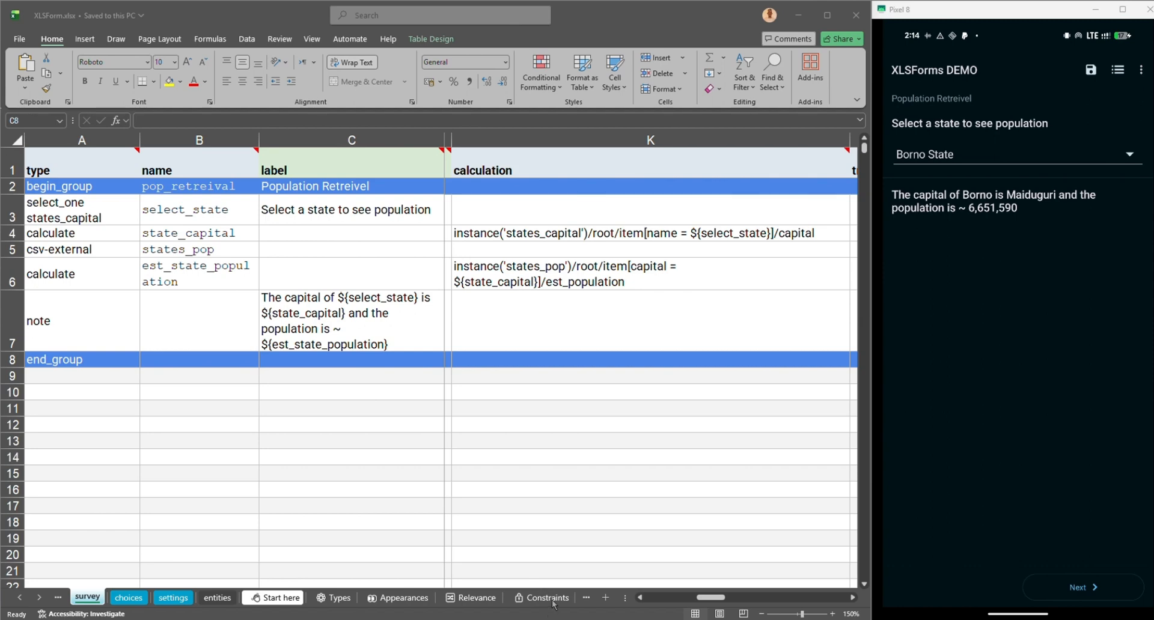
Copy the expression pulldata(list_name, desired_property, match_property, ${q1}) from the List lookups sheet of XLSForm.xlsx
click(589, 604)
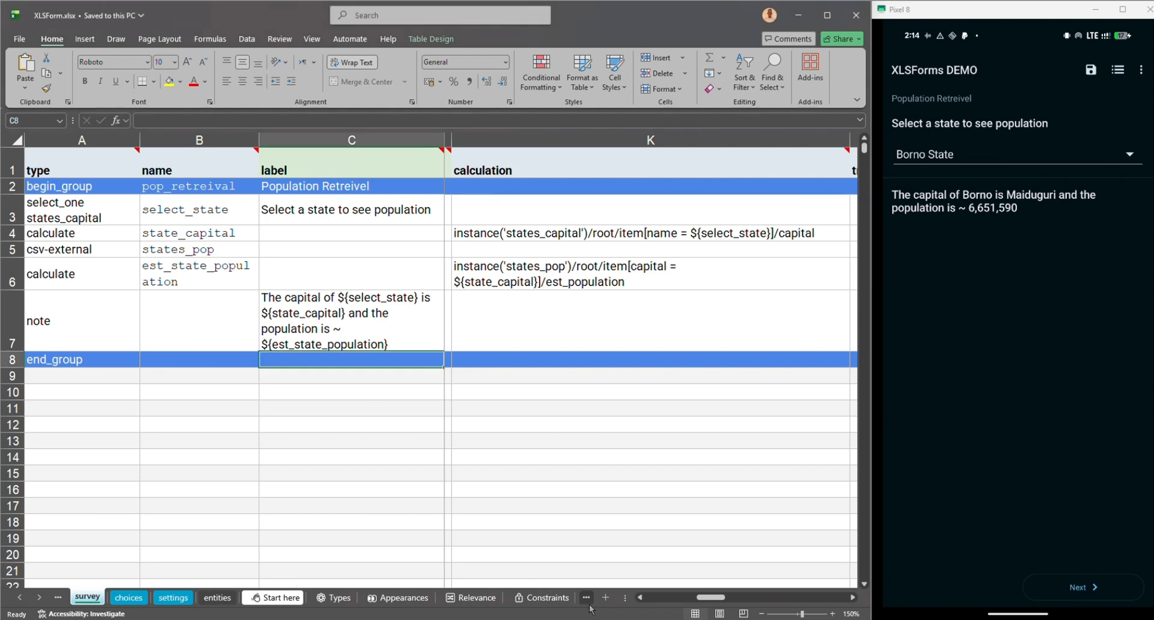
click(588, 603)
click(588, 604)
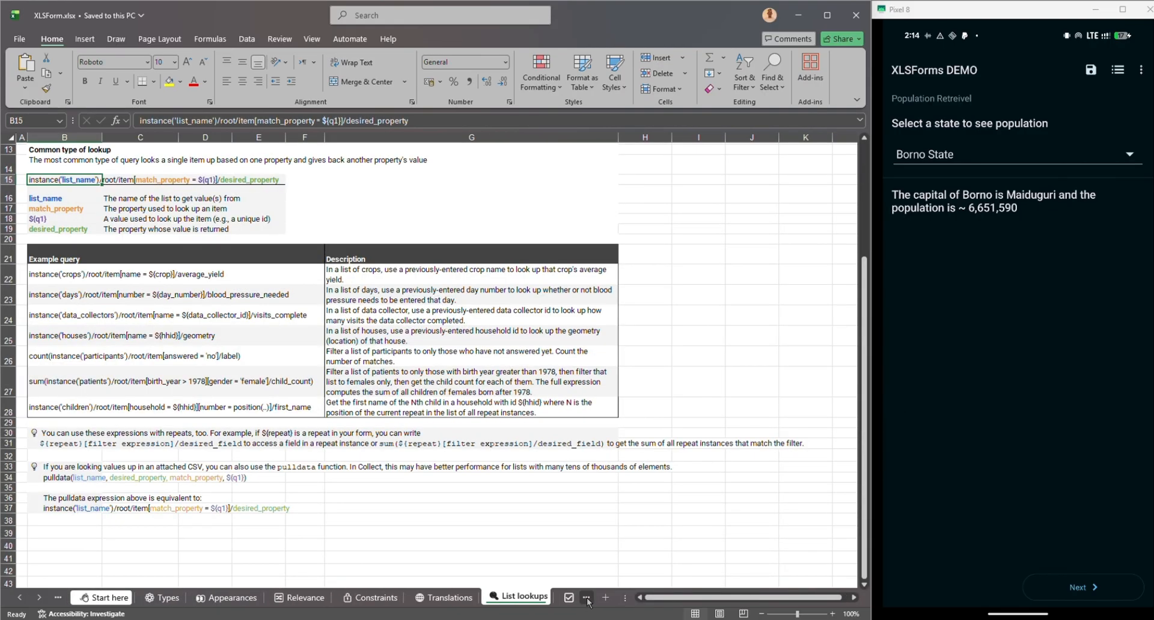
click(588, 603)
click(404, 597)
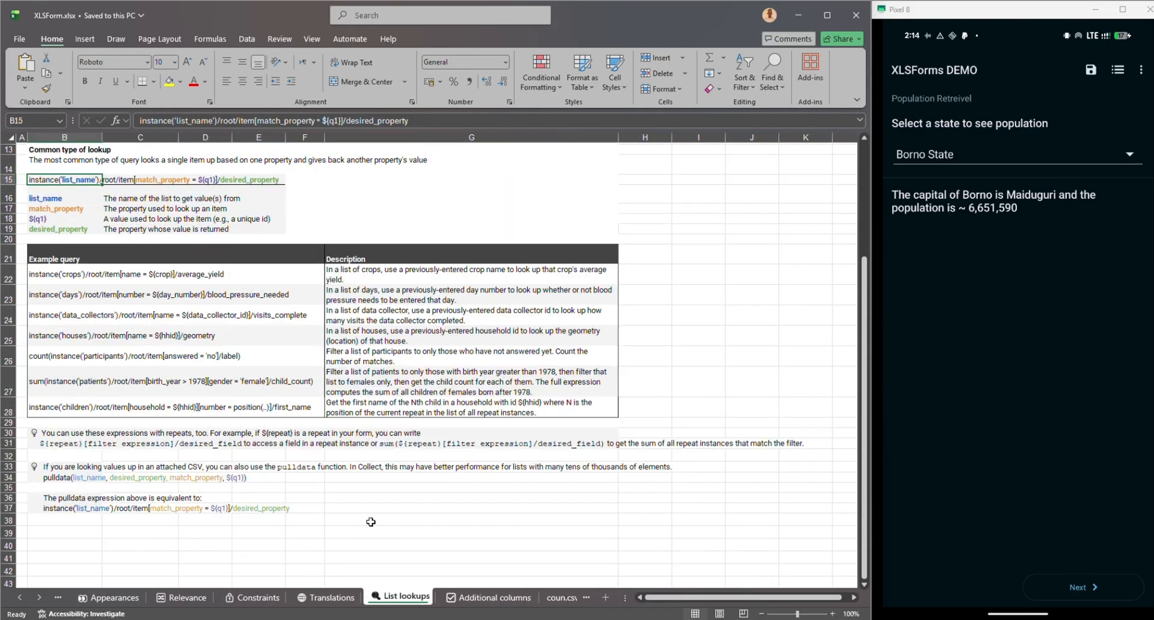
click(57, 511)
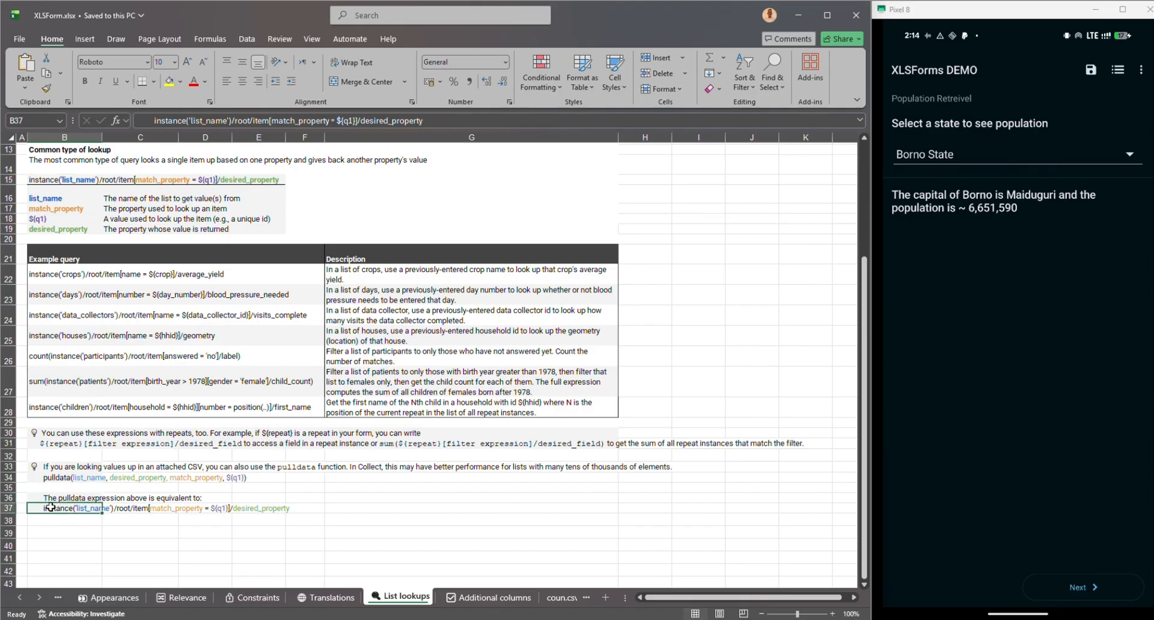
click(53, 479)
click(409, 120)
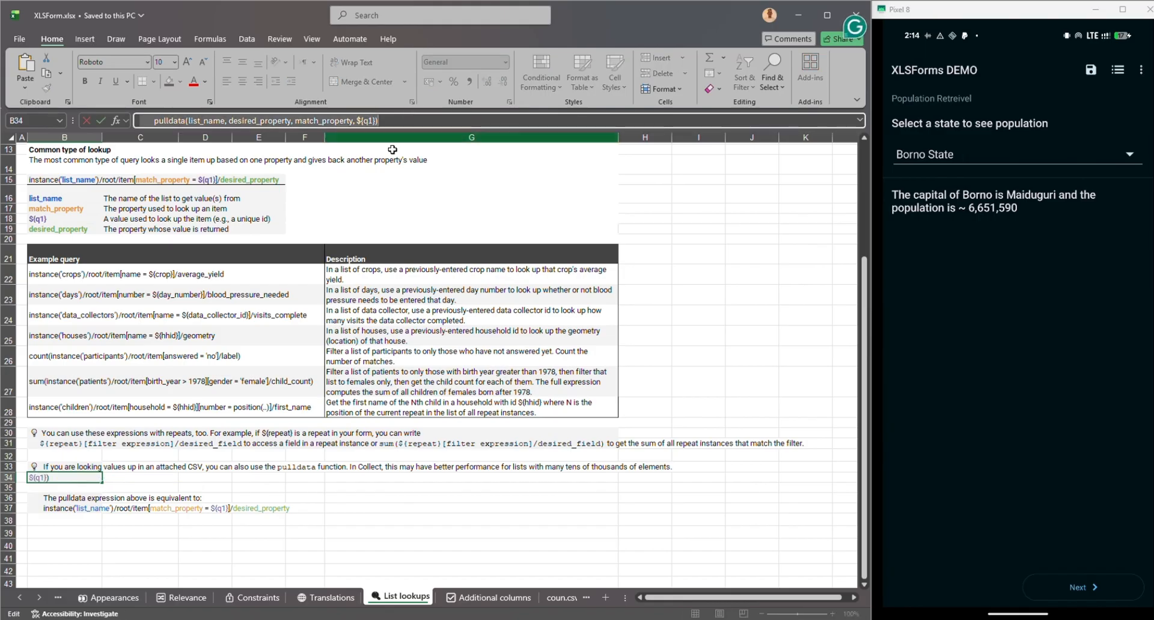
Replace the est_state_population calculation in the survey sheet with pulldata(list_name, desired_property, match_property, ${q1}), without leading spaces
click(57, 598)
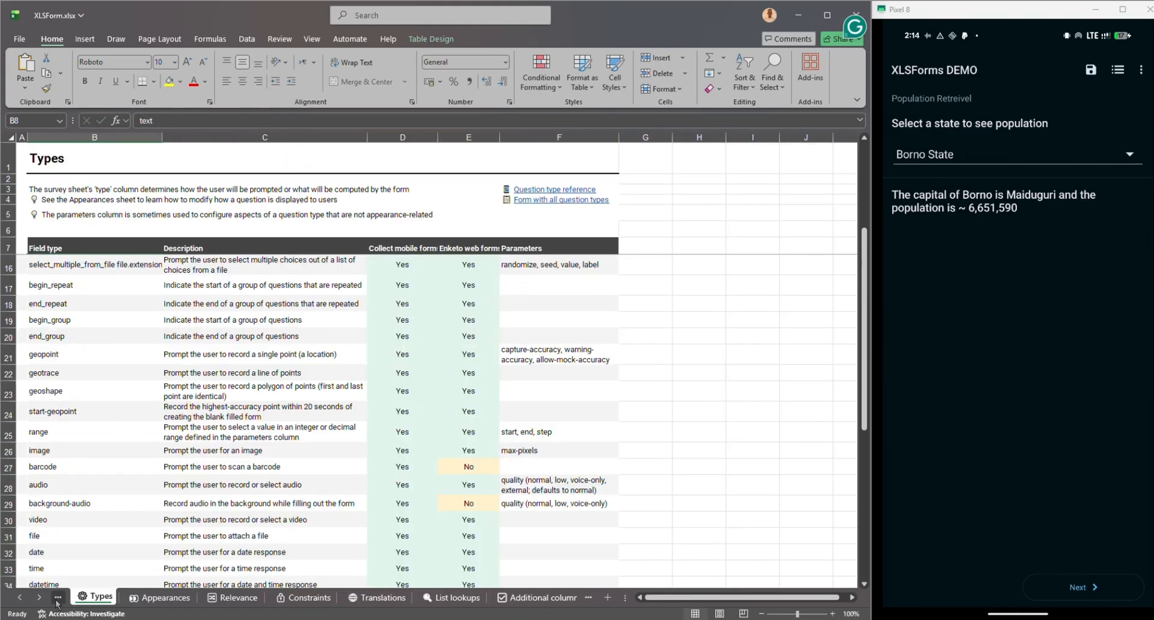
click(58, 598)
click(57, 598)
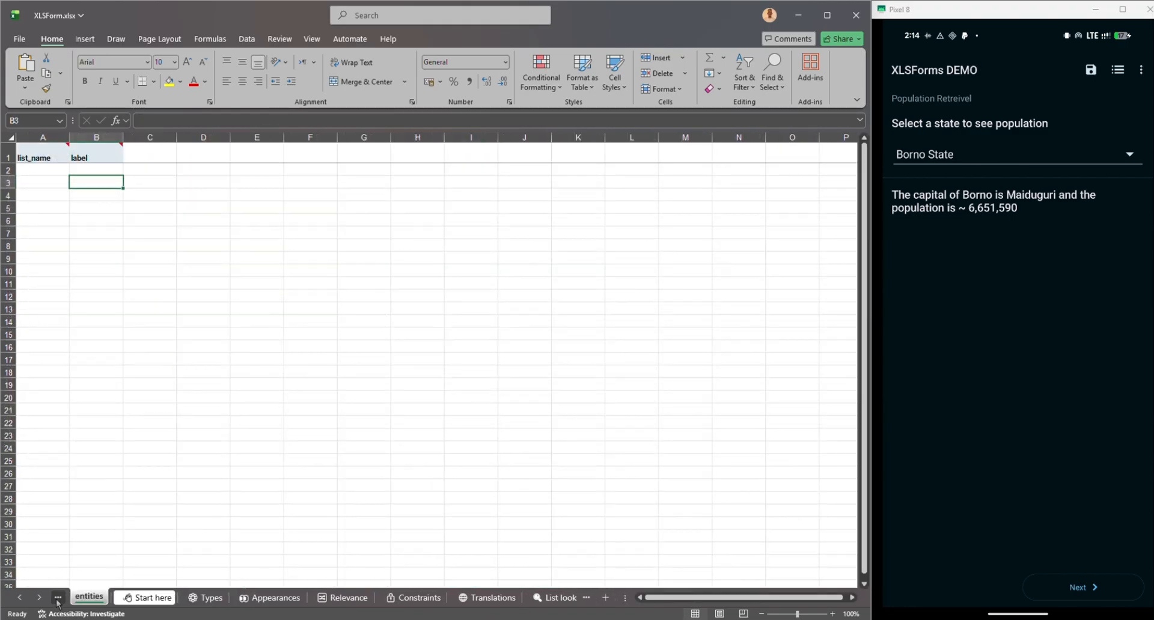
click(57, 598)
click(58, 597)
click(57, 598)
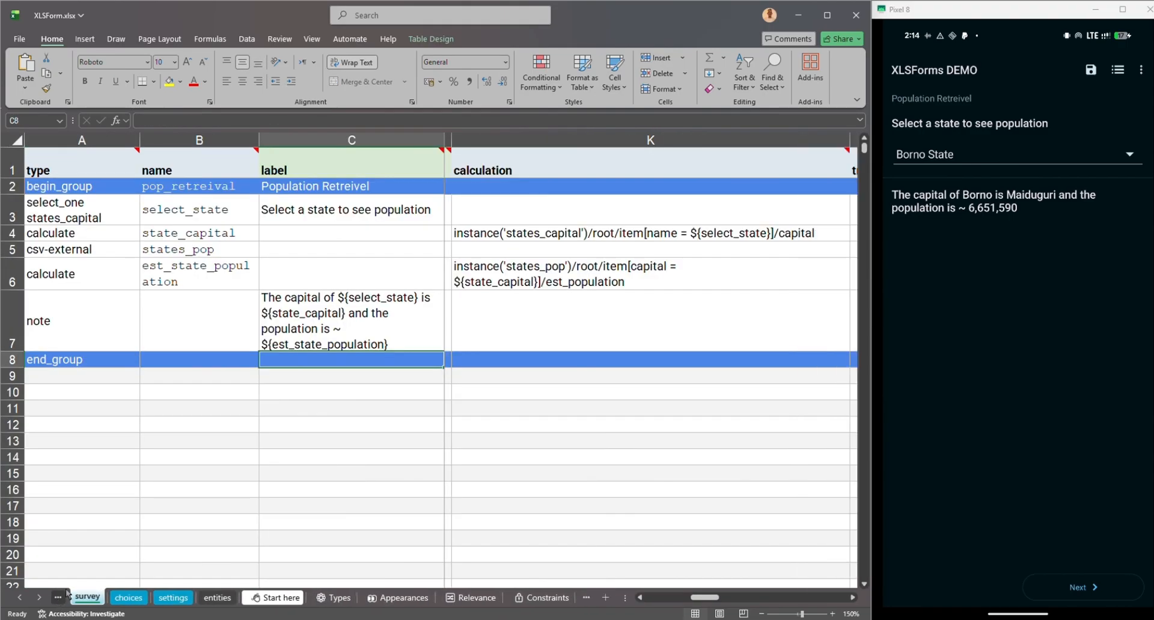
click(668, 269)
double_click(671, 270)
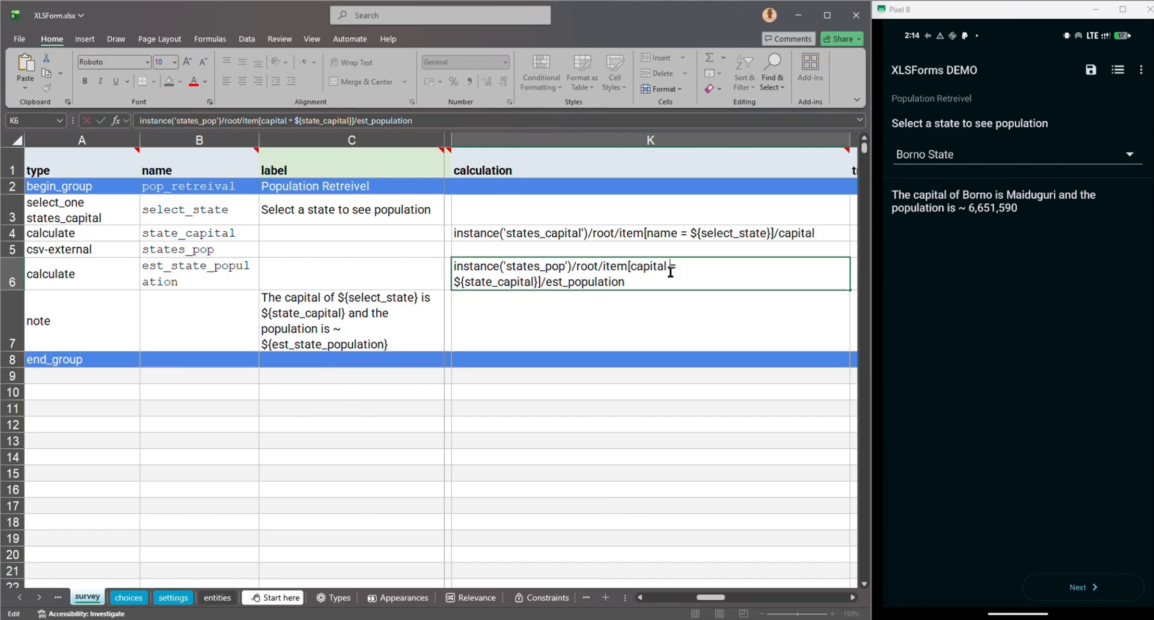
key(ctrl+a)
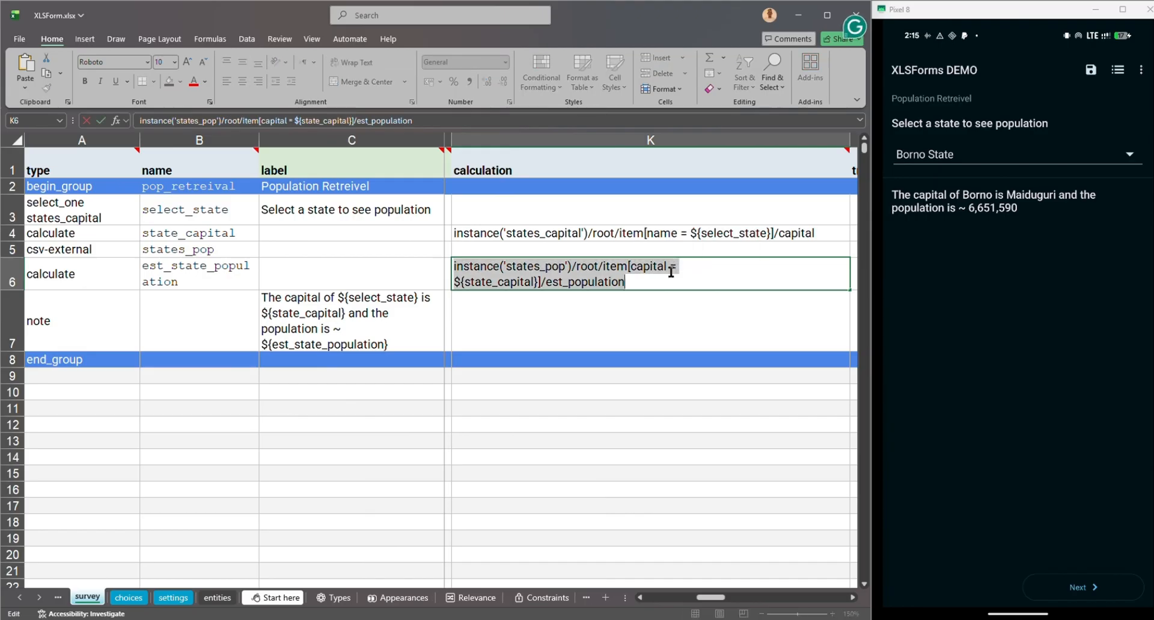
text(pulldata(list_name, desired_property, match_property, ${q1}))
click(476, 275)
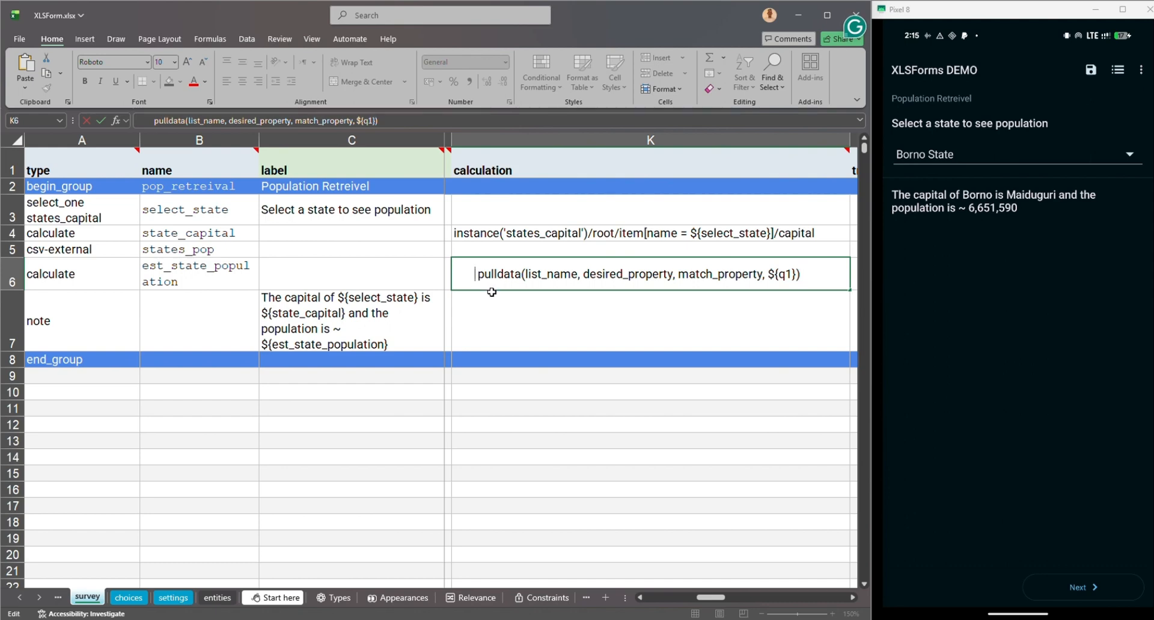
key(BackSpace)
key(BackSpace)
key(BackSpace)
key(BackSpace)
key(BackSpace)
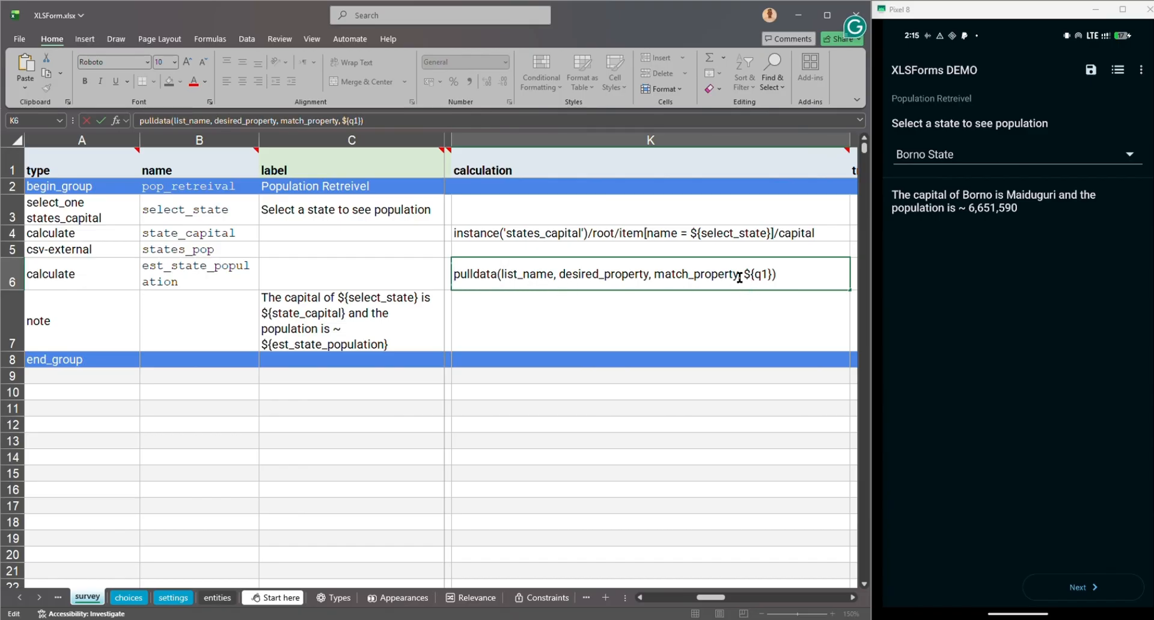
Replace the list_name placeholder in the est_state_population pulldata expression with 'states_pop' in single quotes
drag(745, 274, 773, 274)
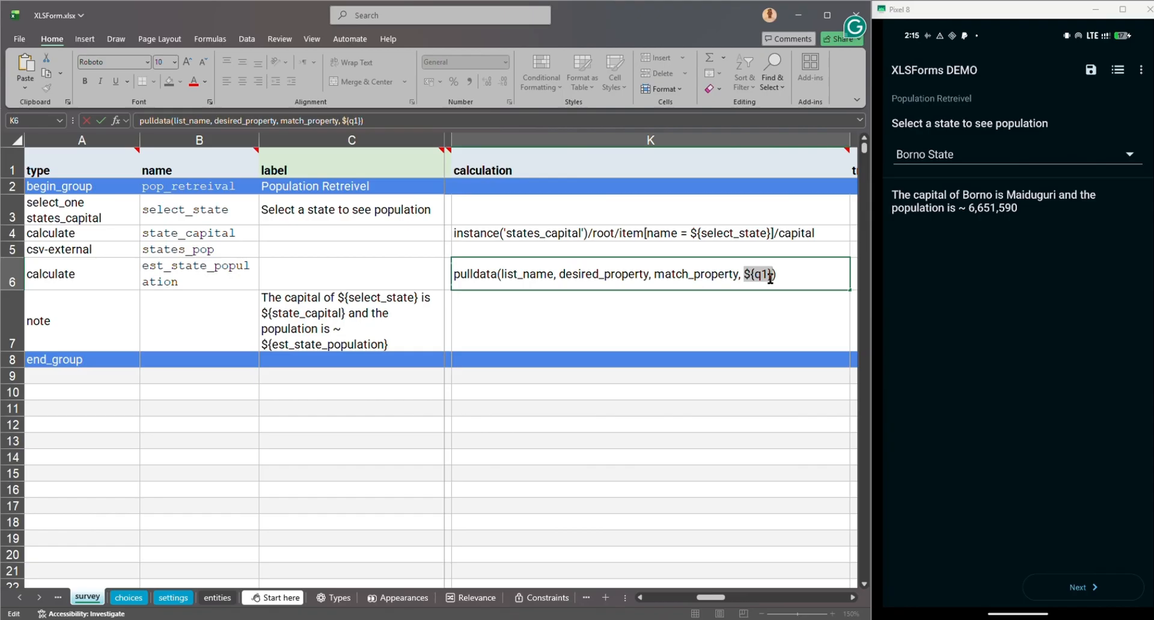
click(599, 276)
drag(501, 274, 550, 275)
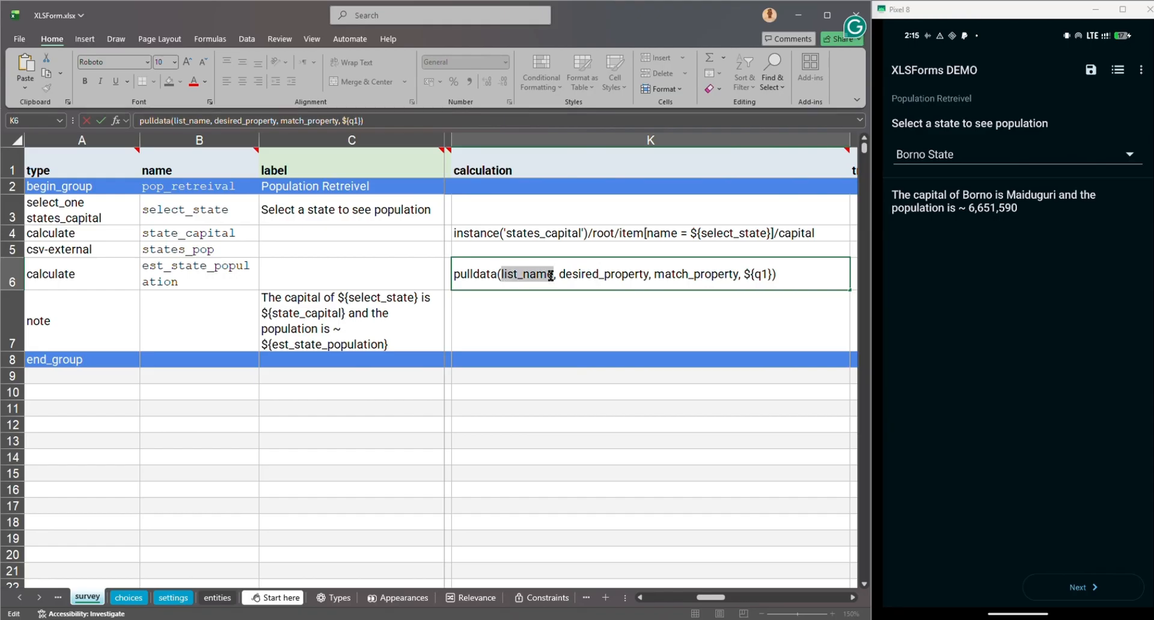
click(201, 248)
double_click(212, 249)
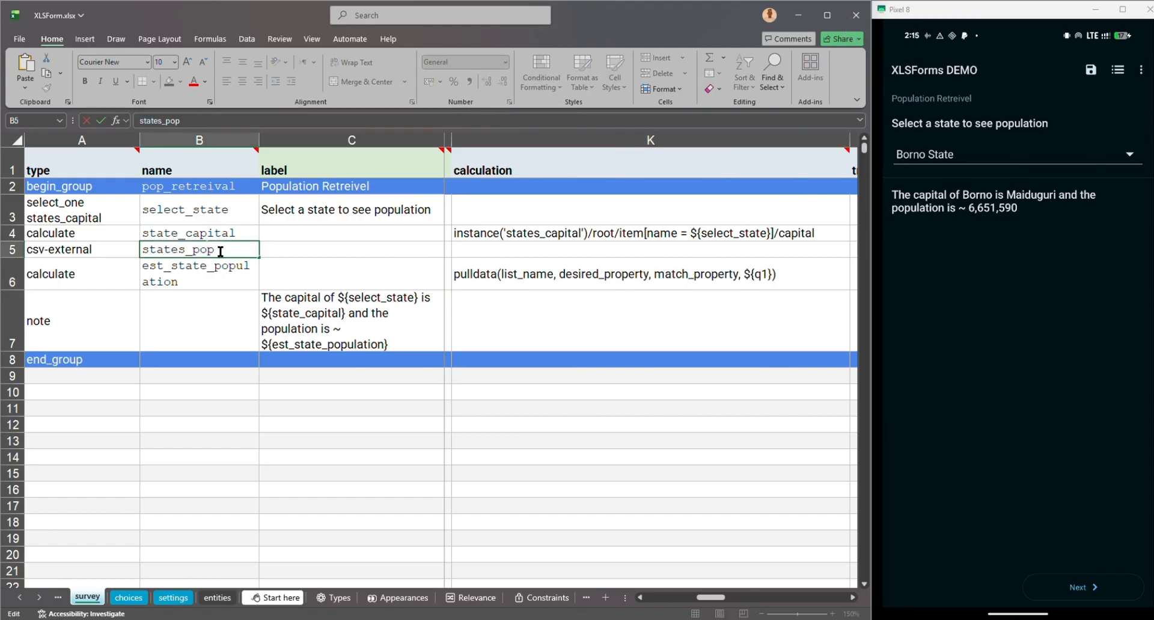
click(517, 278)
double_click(504, 276)
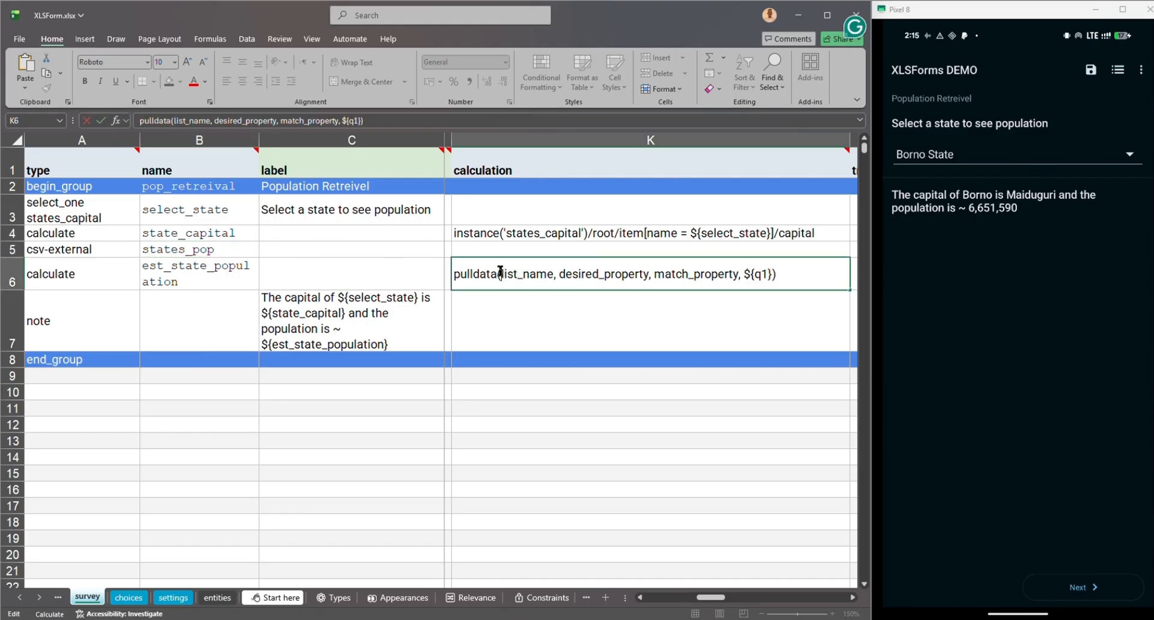
drag(498, 273, 554, 274)
click(503, 274)
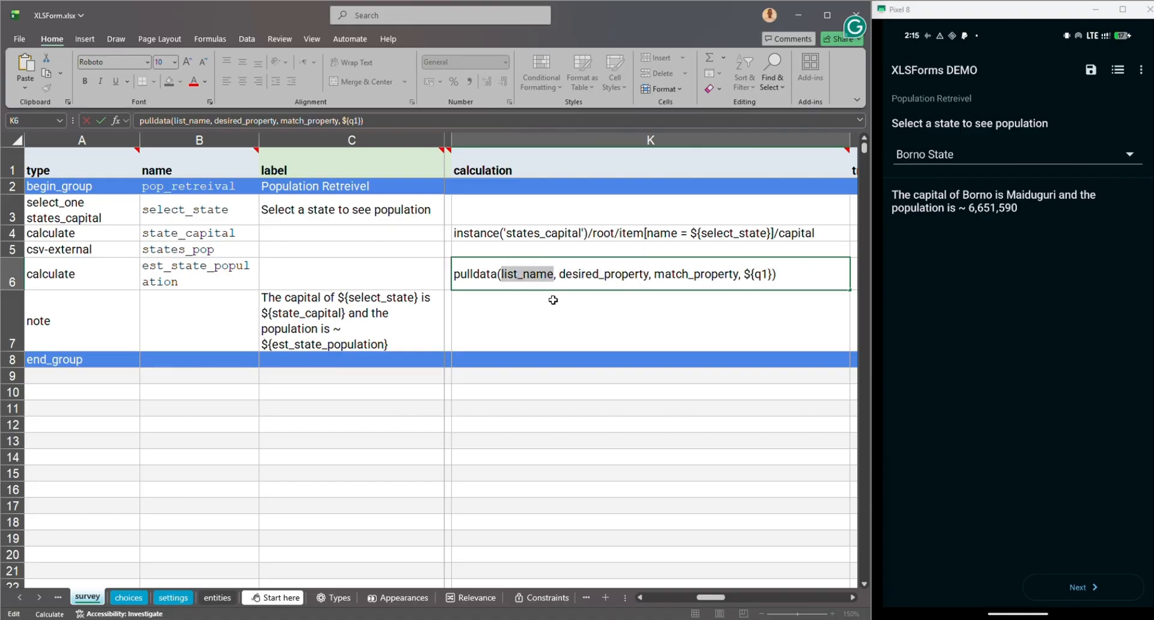
text(')
text(states_pop)
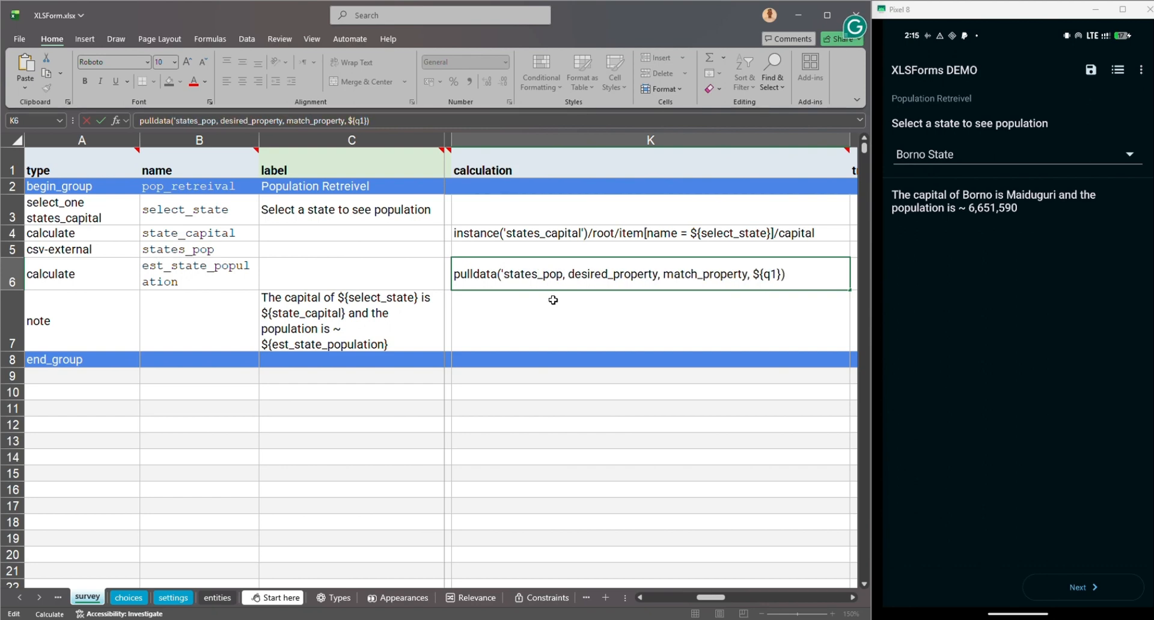
text(')
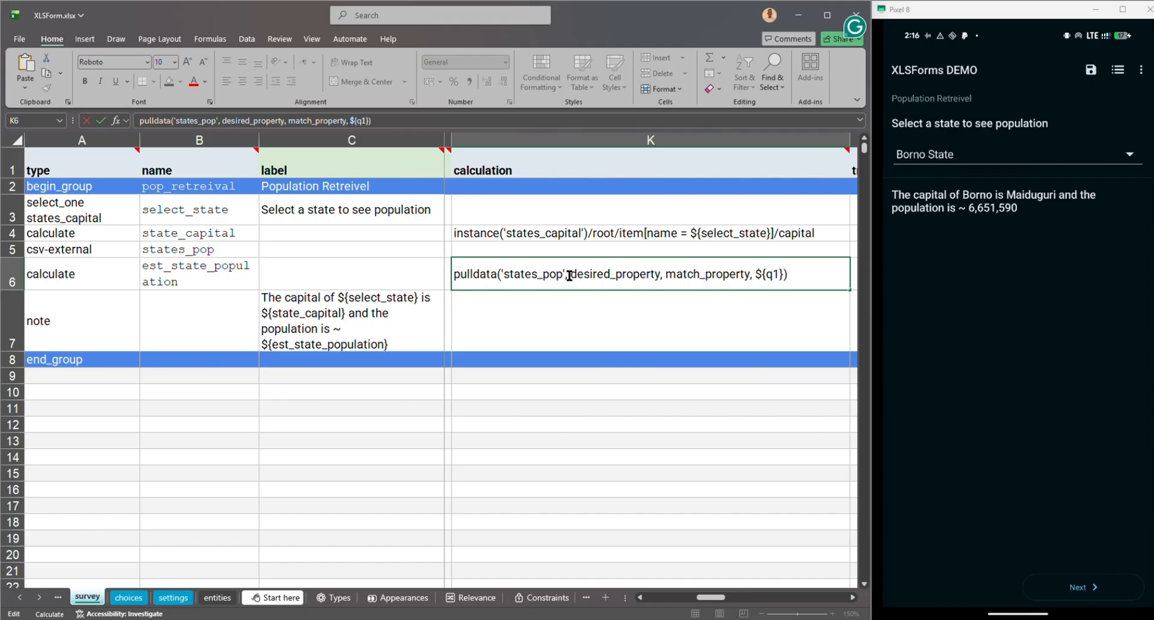
Replace the desired_property placeholder in the pulldata expression with 'est_population' in single quotes
drag(569, 277, 659, 277)
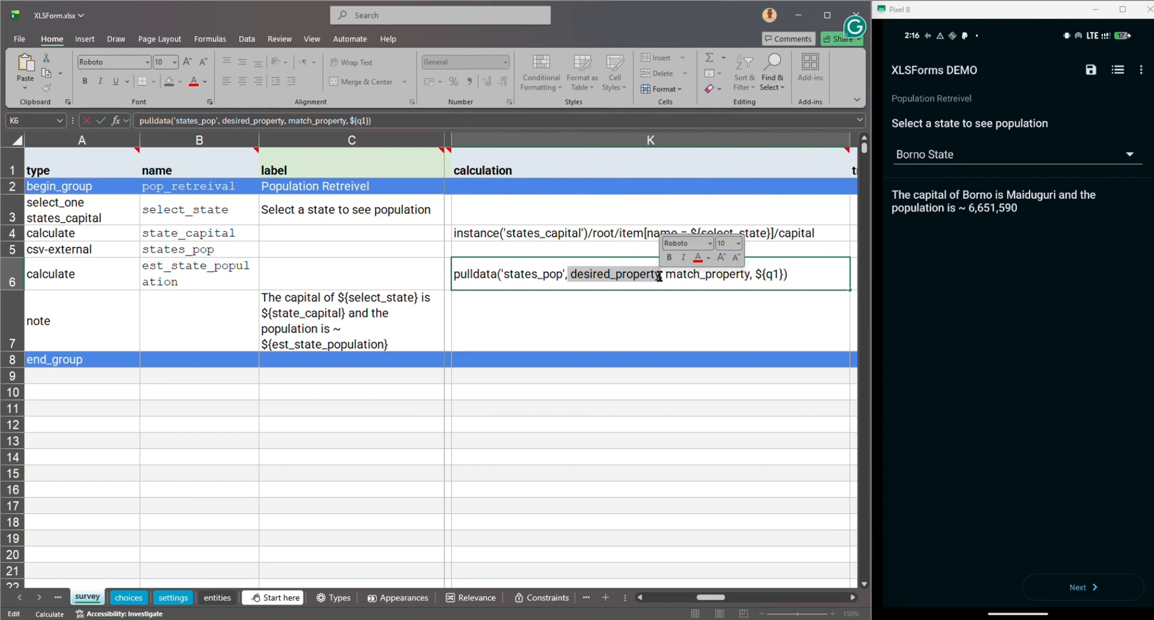
text('capit)
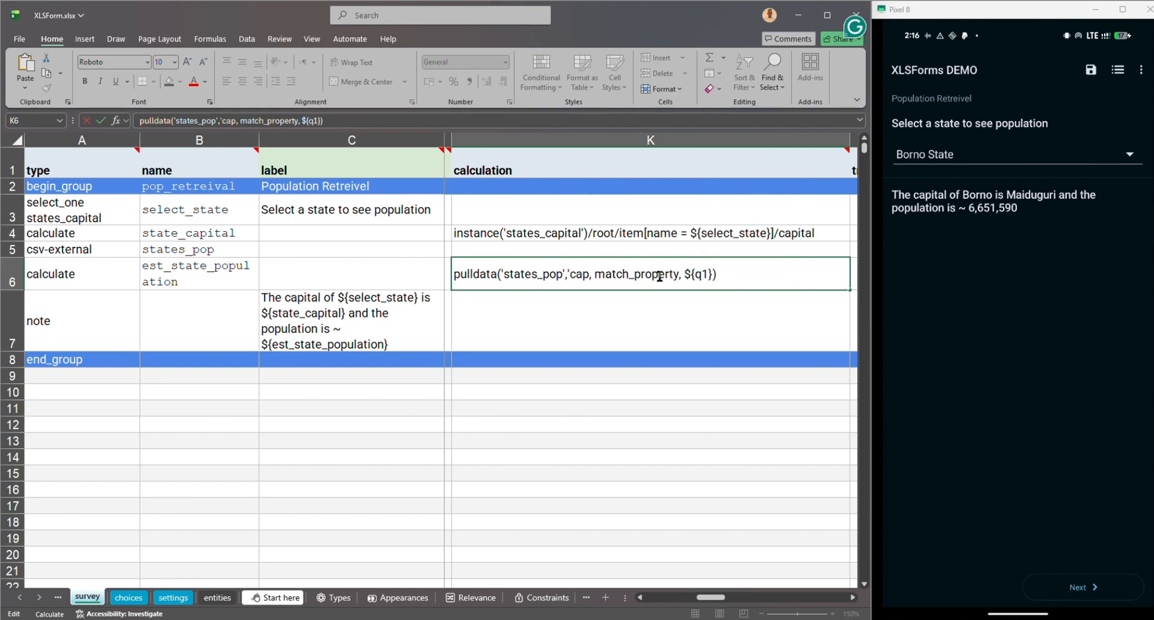
text(a)
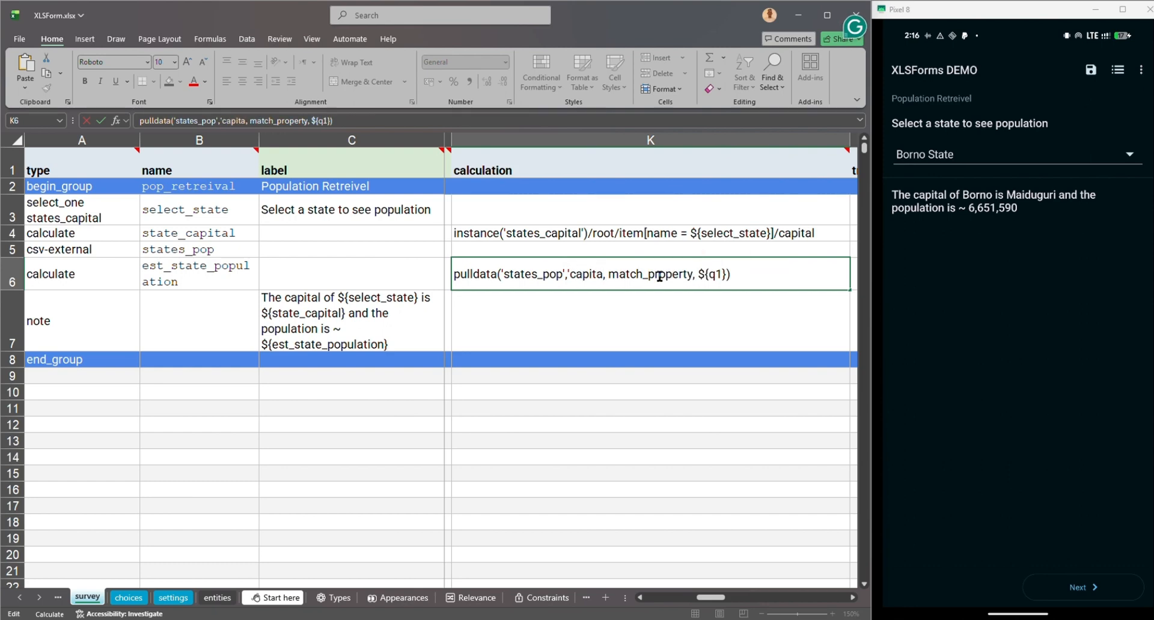
key(BackSpace)
key(BackSpace)
key(BackSpace)
key(BackSpace)
key(BackSpace)
key(BackSpace)
key(BackSpace)
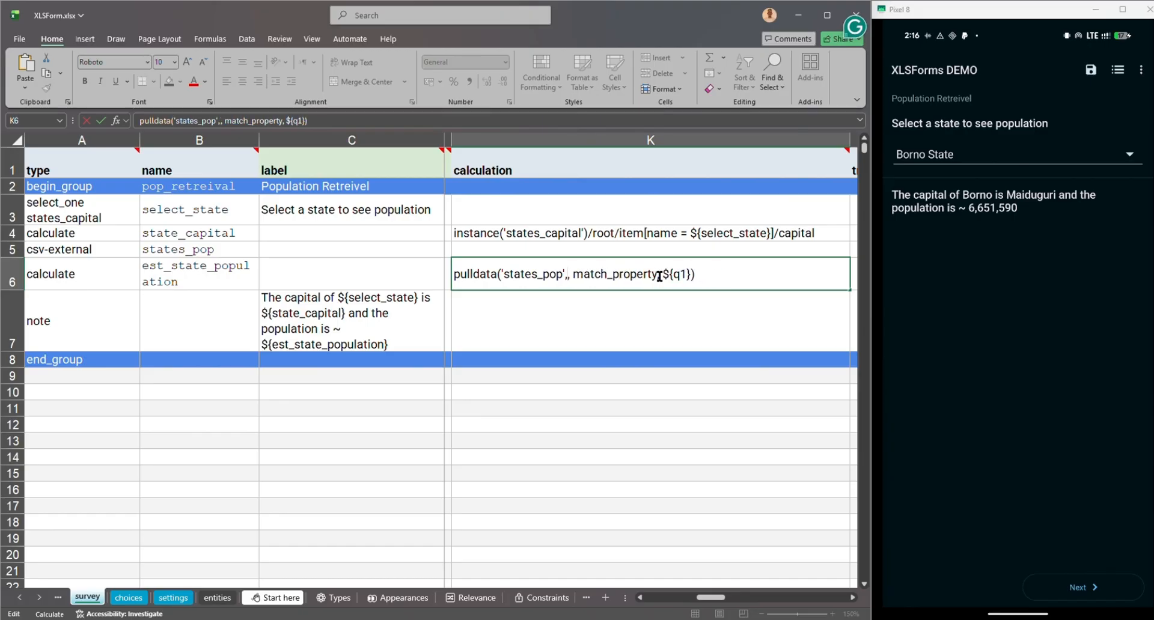
text(est)
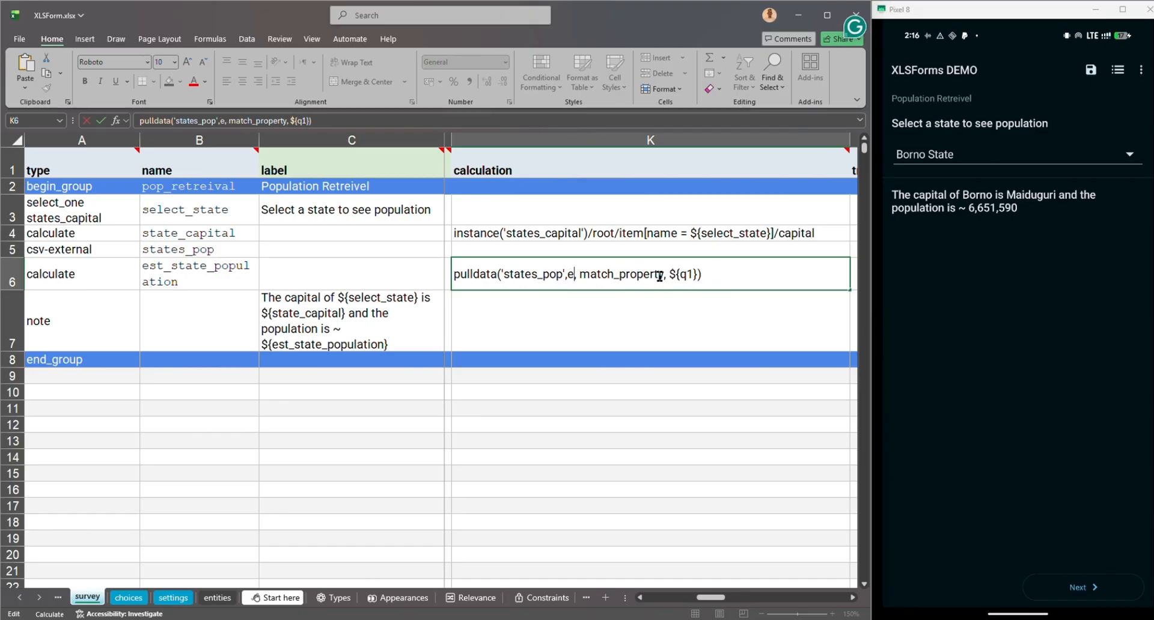
text(_populat)
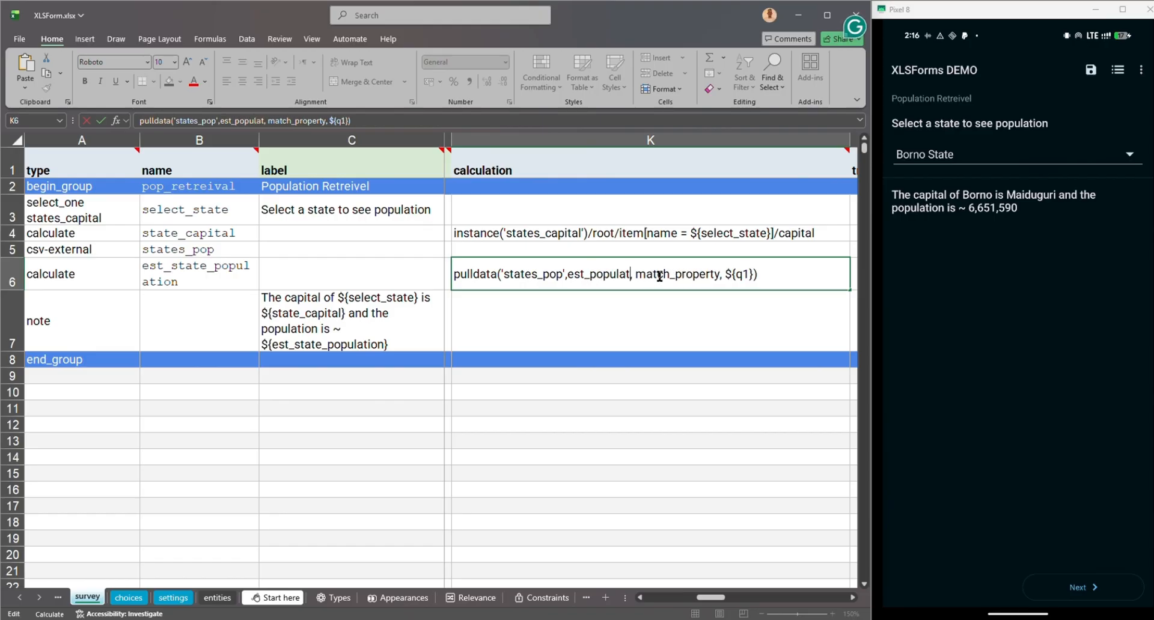
text(ion')
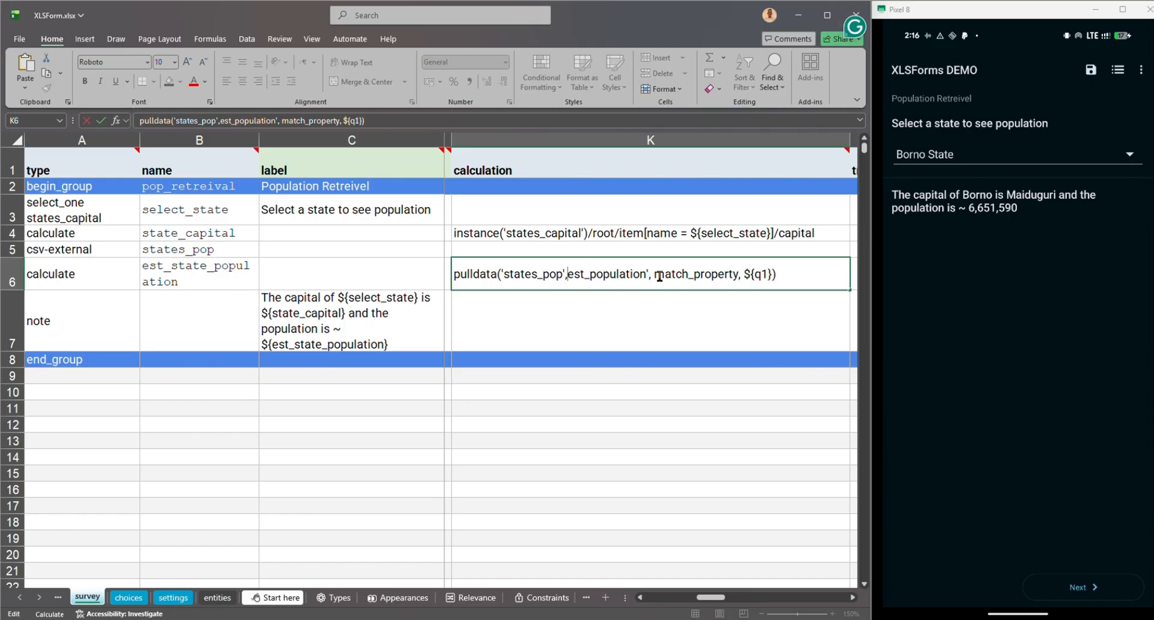
text(')
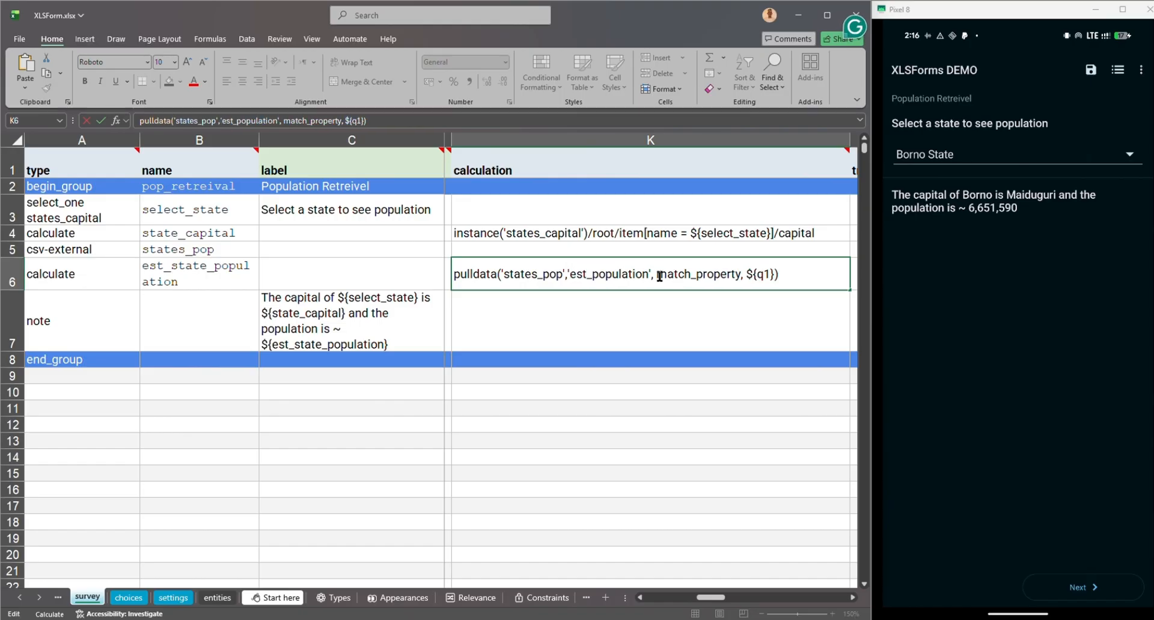
Replace the match_property placeholder in the pulldata expression with 'capital' in single quotes and commit the cell
key(Delete)
key(Delete)
key(Delete)
key(Delete)
key(Delete)
key(Delete)
key(Delete)
key(Delete)
key(Delete)
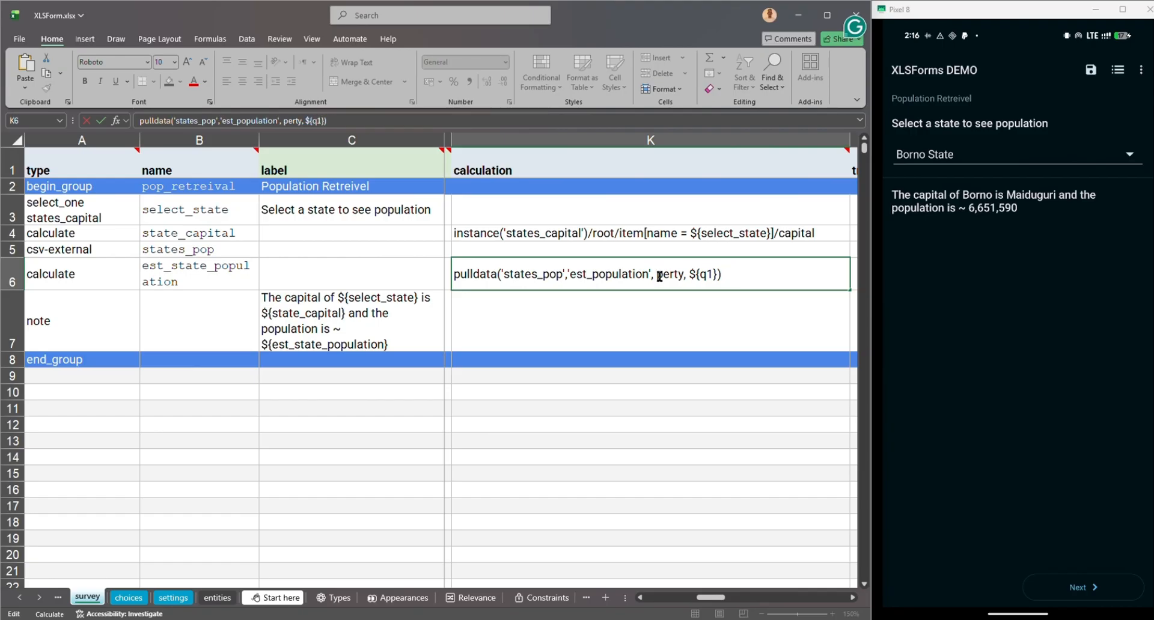
key(Delete)
key(Delete)
key(Delete)
key(Delete)
key(Delete)
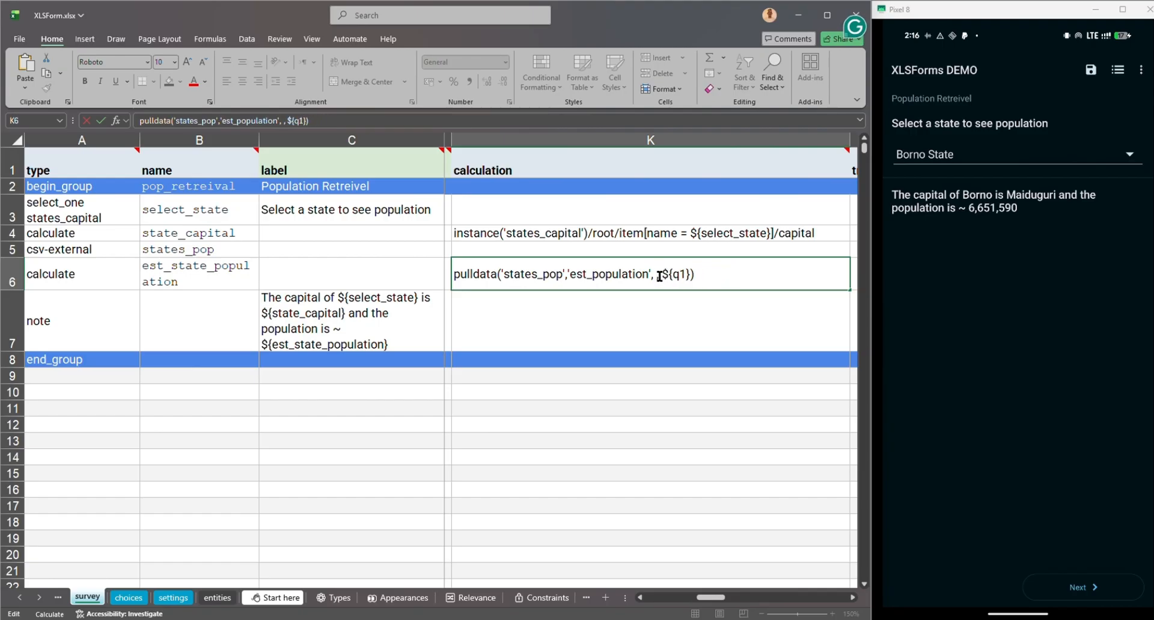
key(Delete)
text('capital)
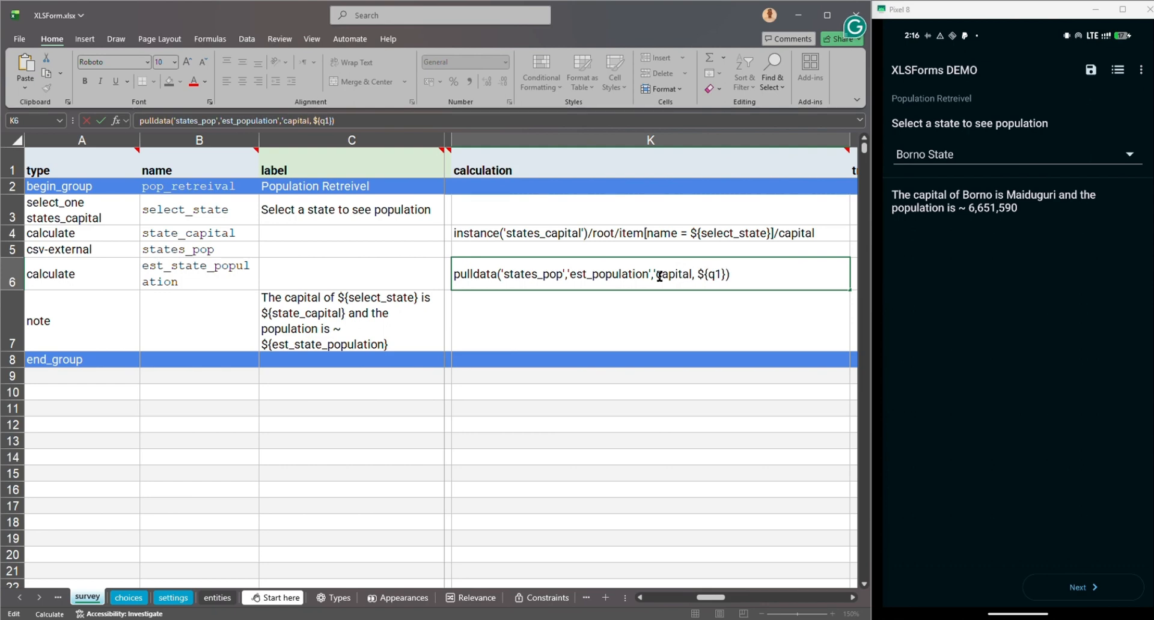
text(')
key(ctrl+Return)
Copy the name state_capital and substitute it for q1 in the pulldata expression so the last argument reads ${state_capital}
double_click(213, 235)
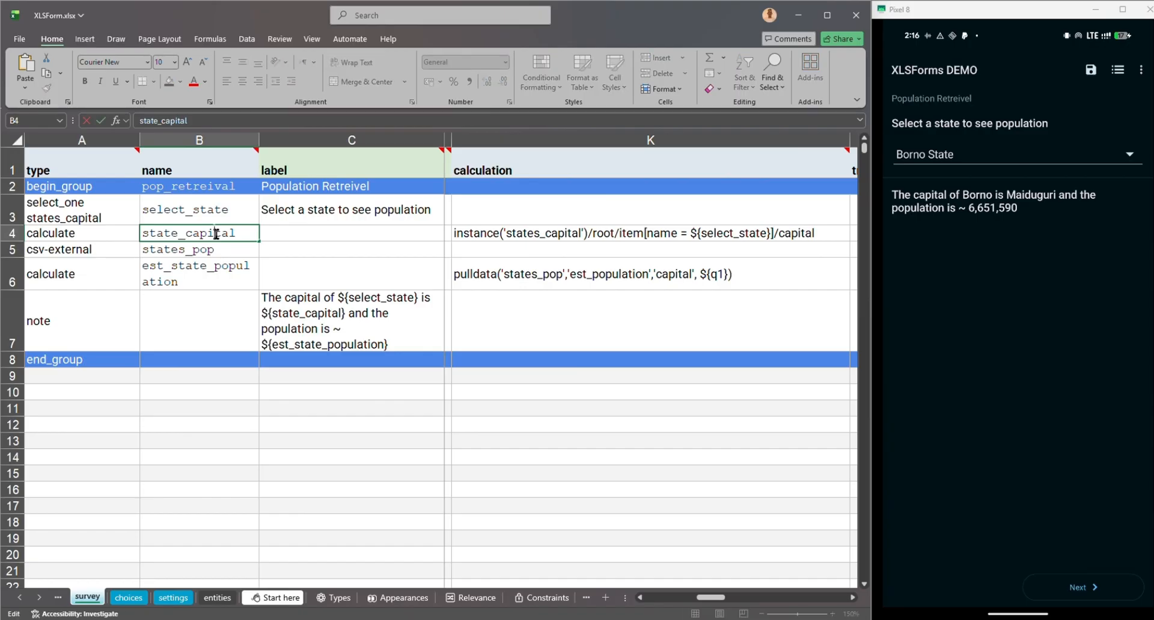
double_click(216, 234)
key(ctrl+c)
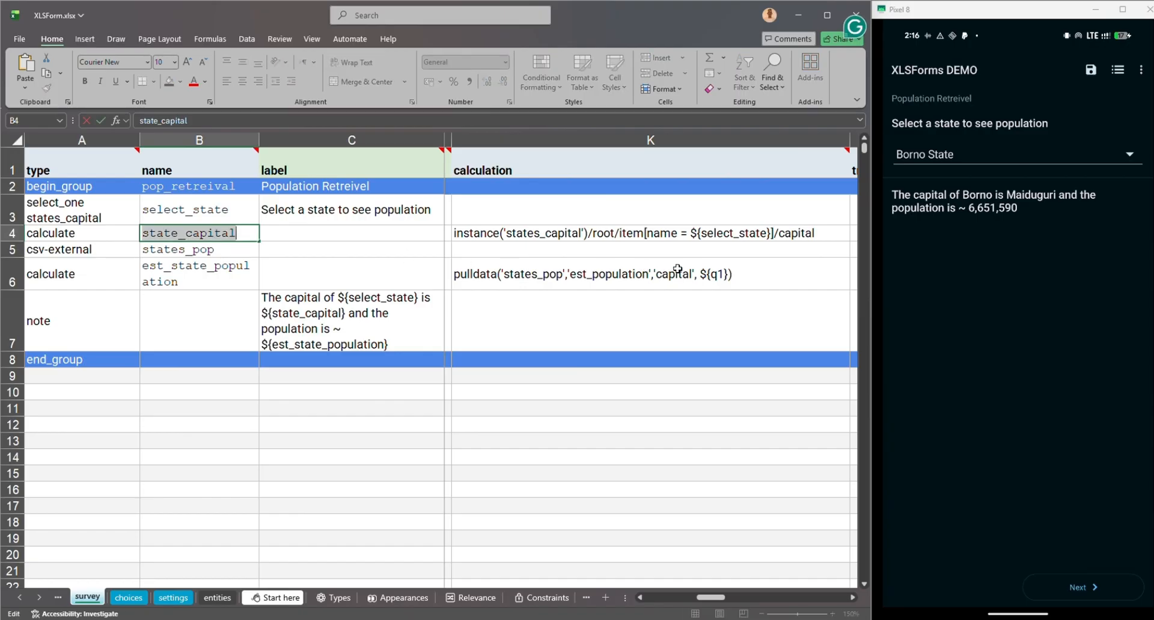
click(717, 275)
double_click(717, 275)
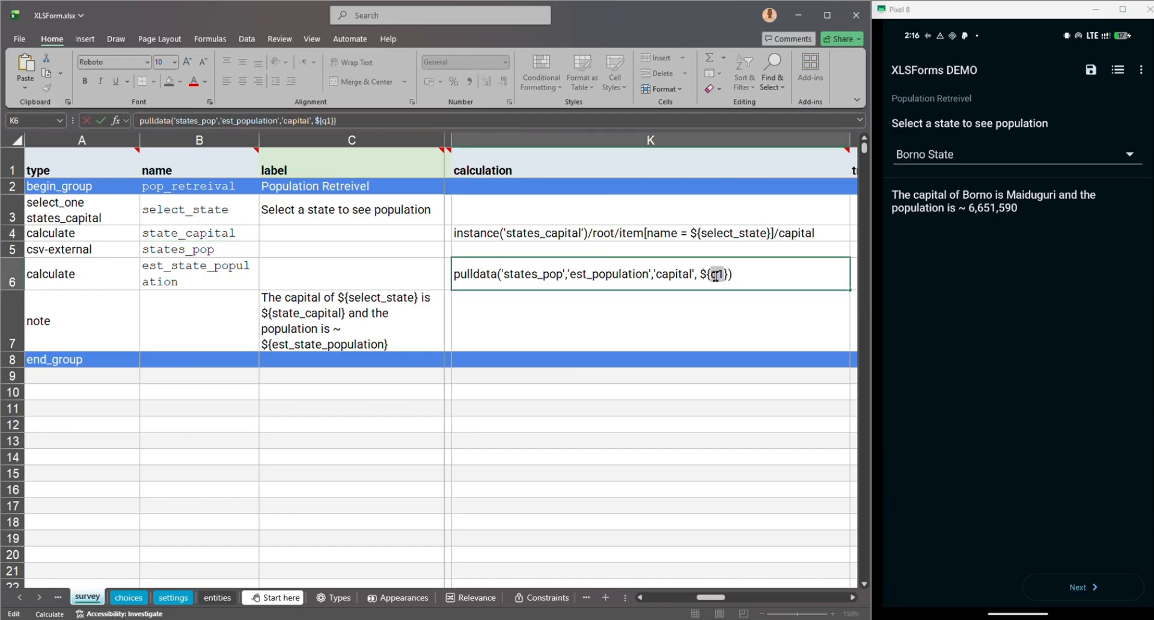
key(ctrl+v)
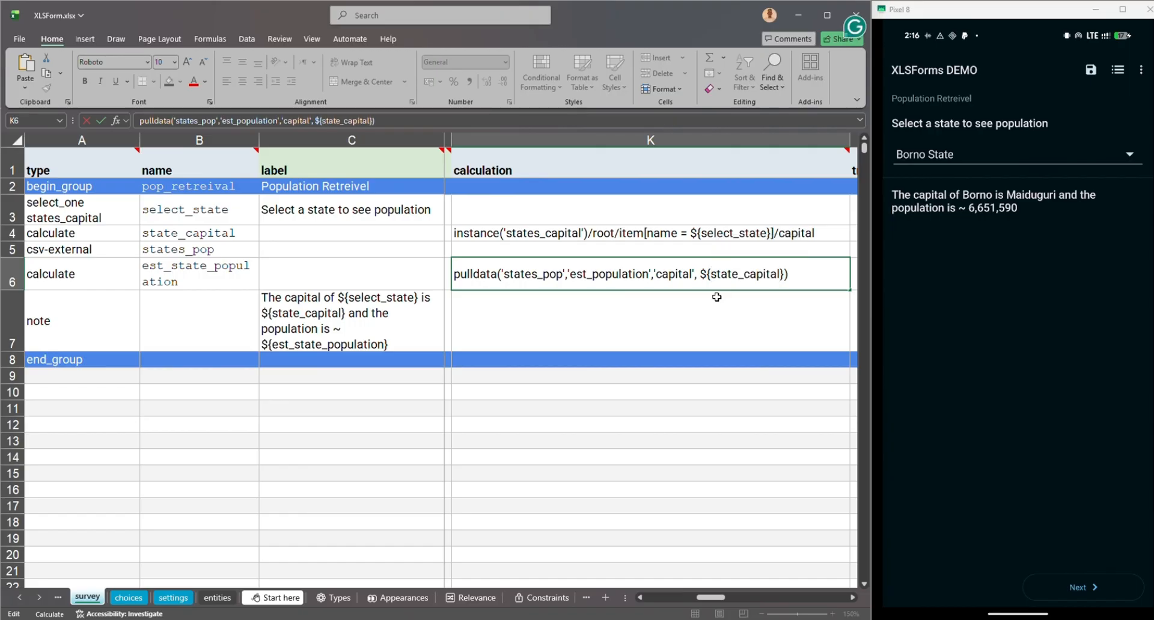
click(522, 274)
click(546, 314)
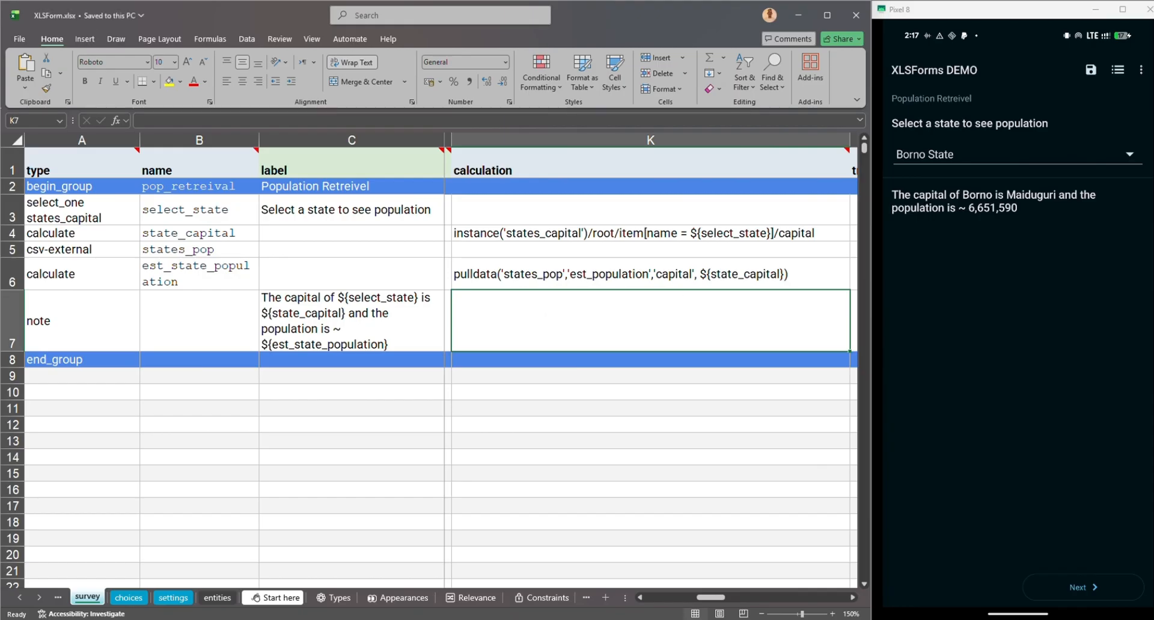
Switch to ODK Collect on the phone, leave the filled-in XLSForms DEMO entry and discard it
key(alt+Tab)
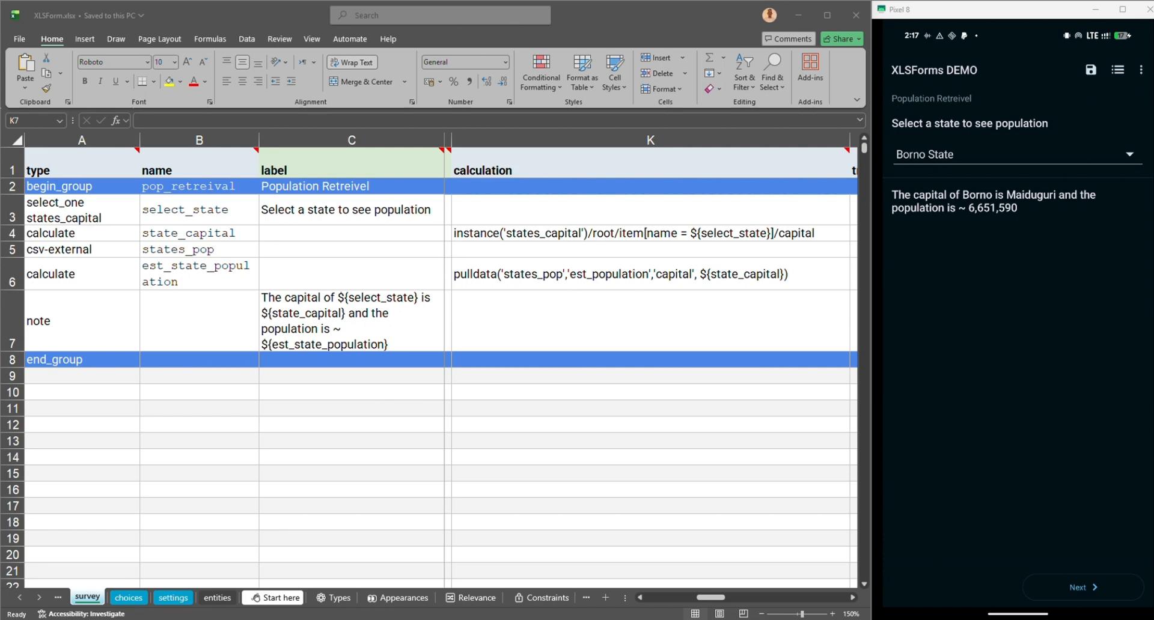
drag(1001, 283, 987, 281)
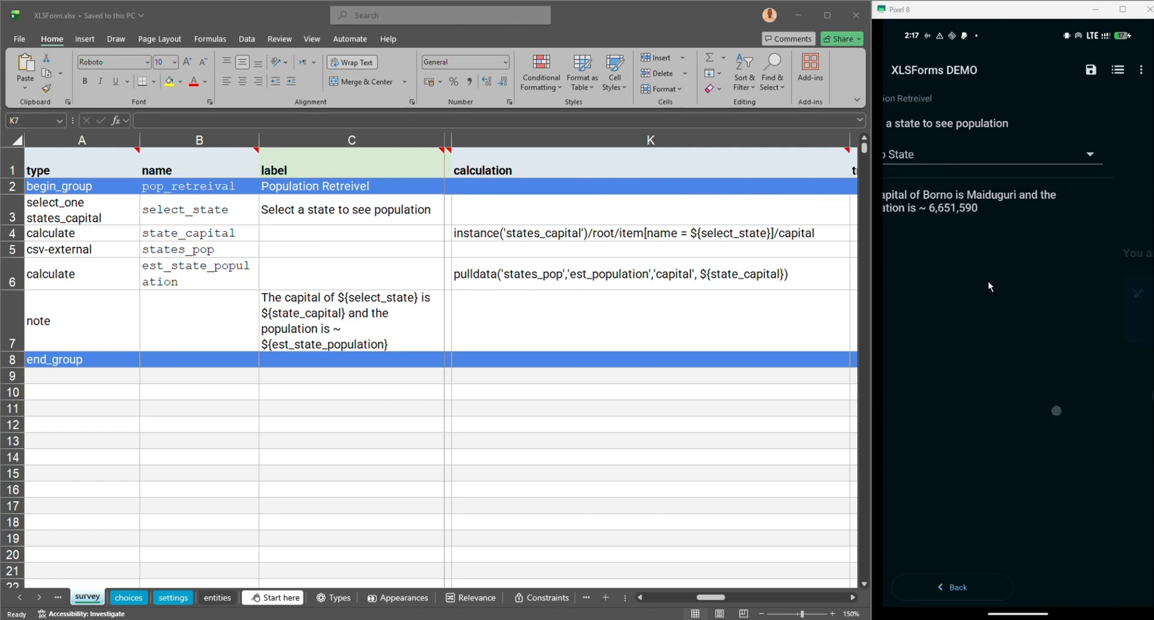
key(Escape)
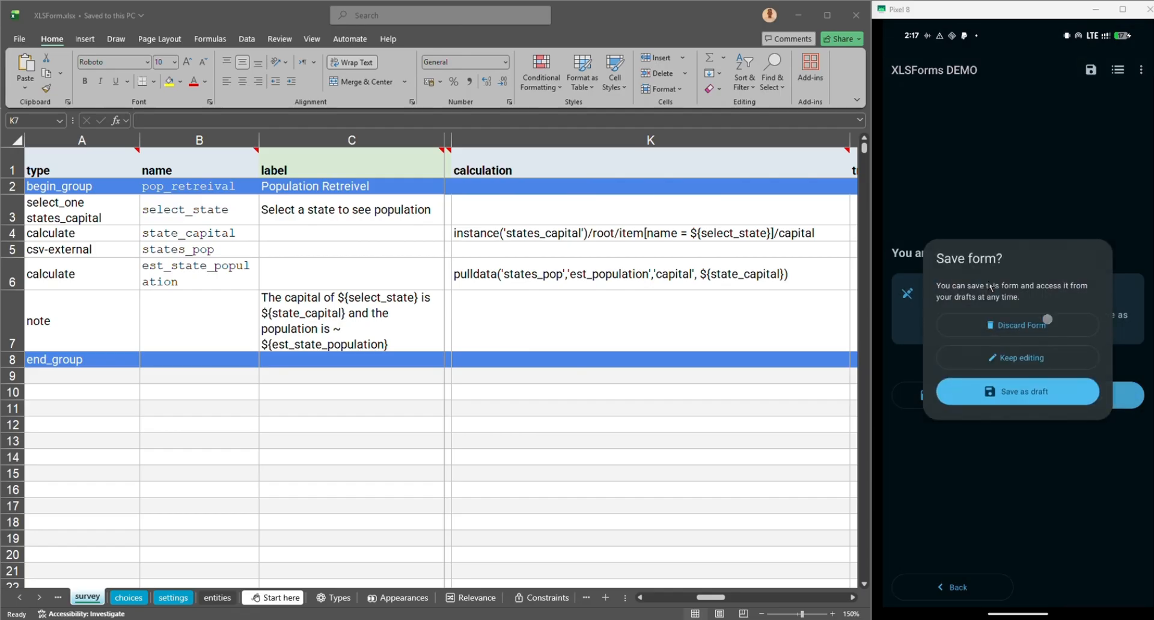
key(Escape)
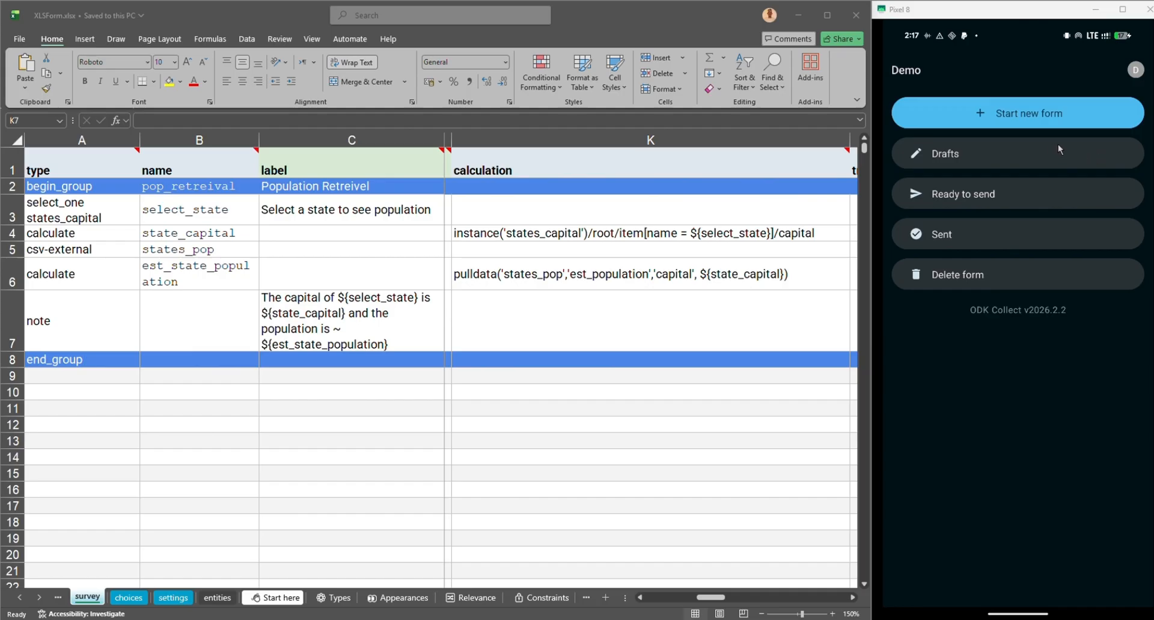
Start a new XLSForms DEMO form from the updated version and select Bauchi State to test the pulldata lookup
key(Return)
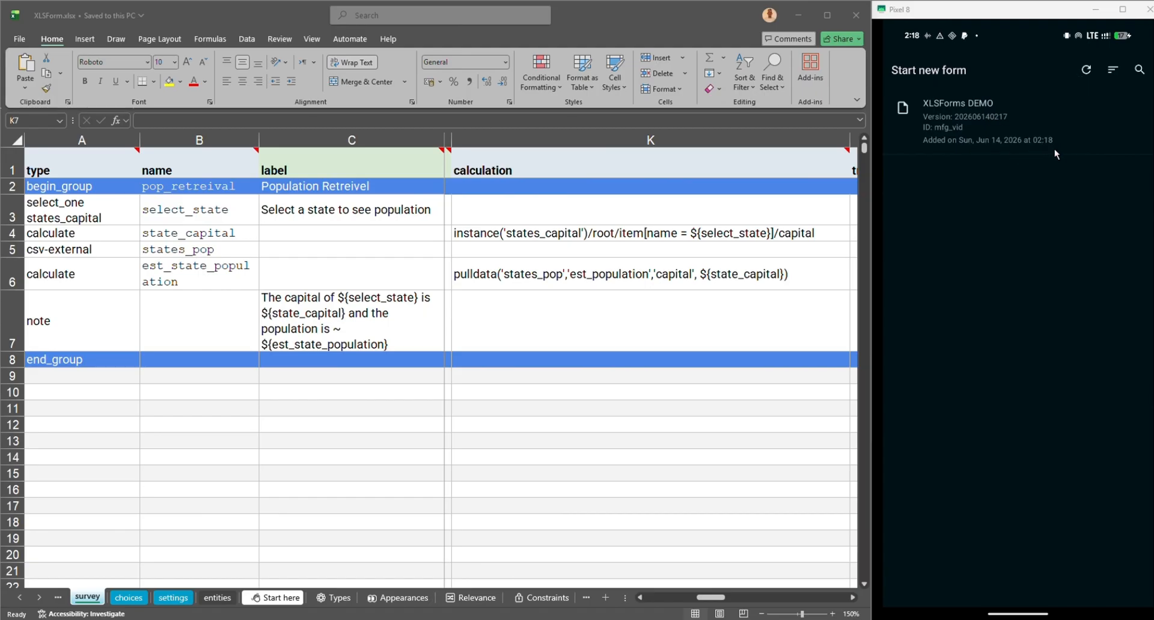
key(Return)
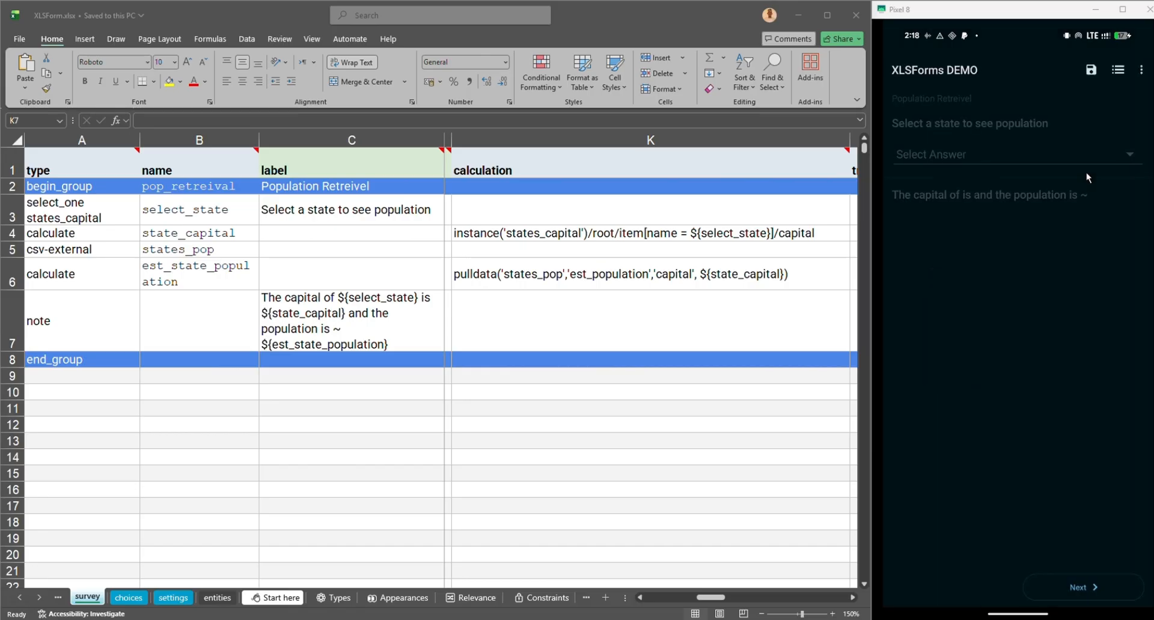
click(1086, 173)
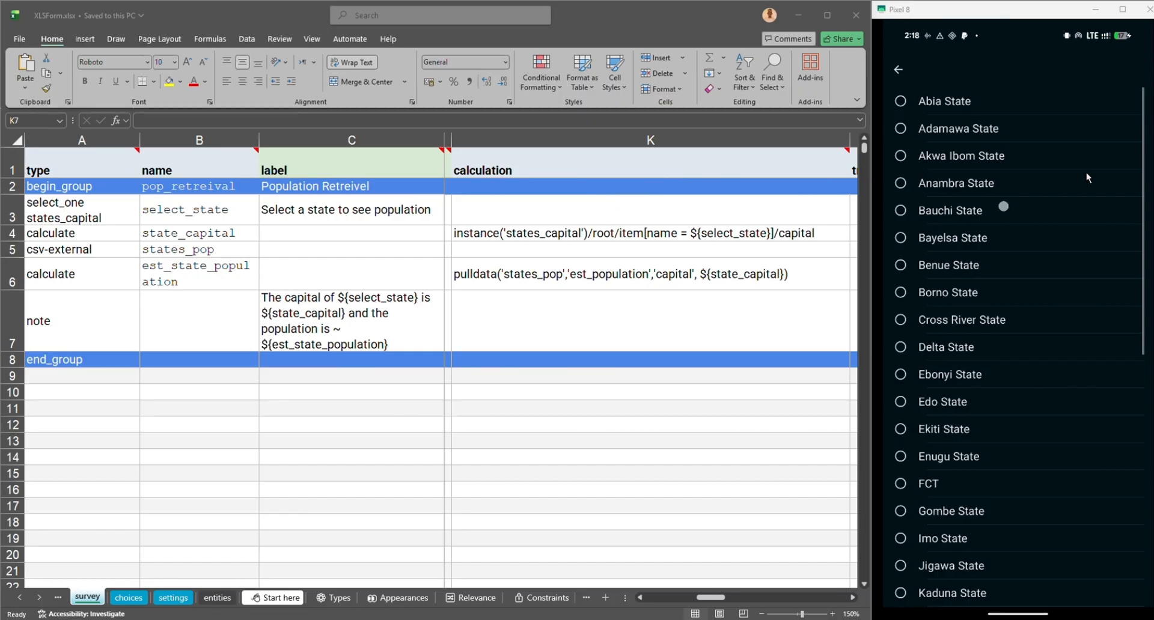
click(1086, 171)
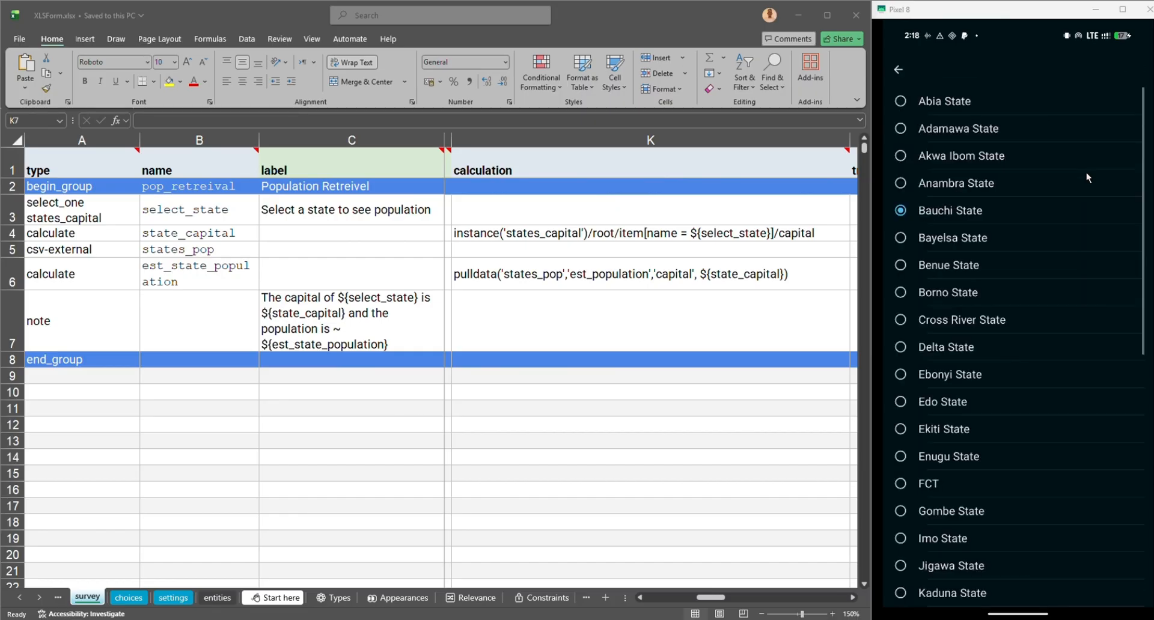